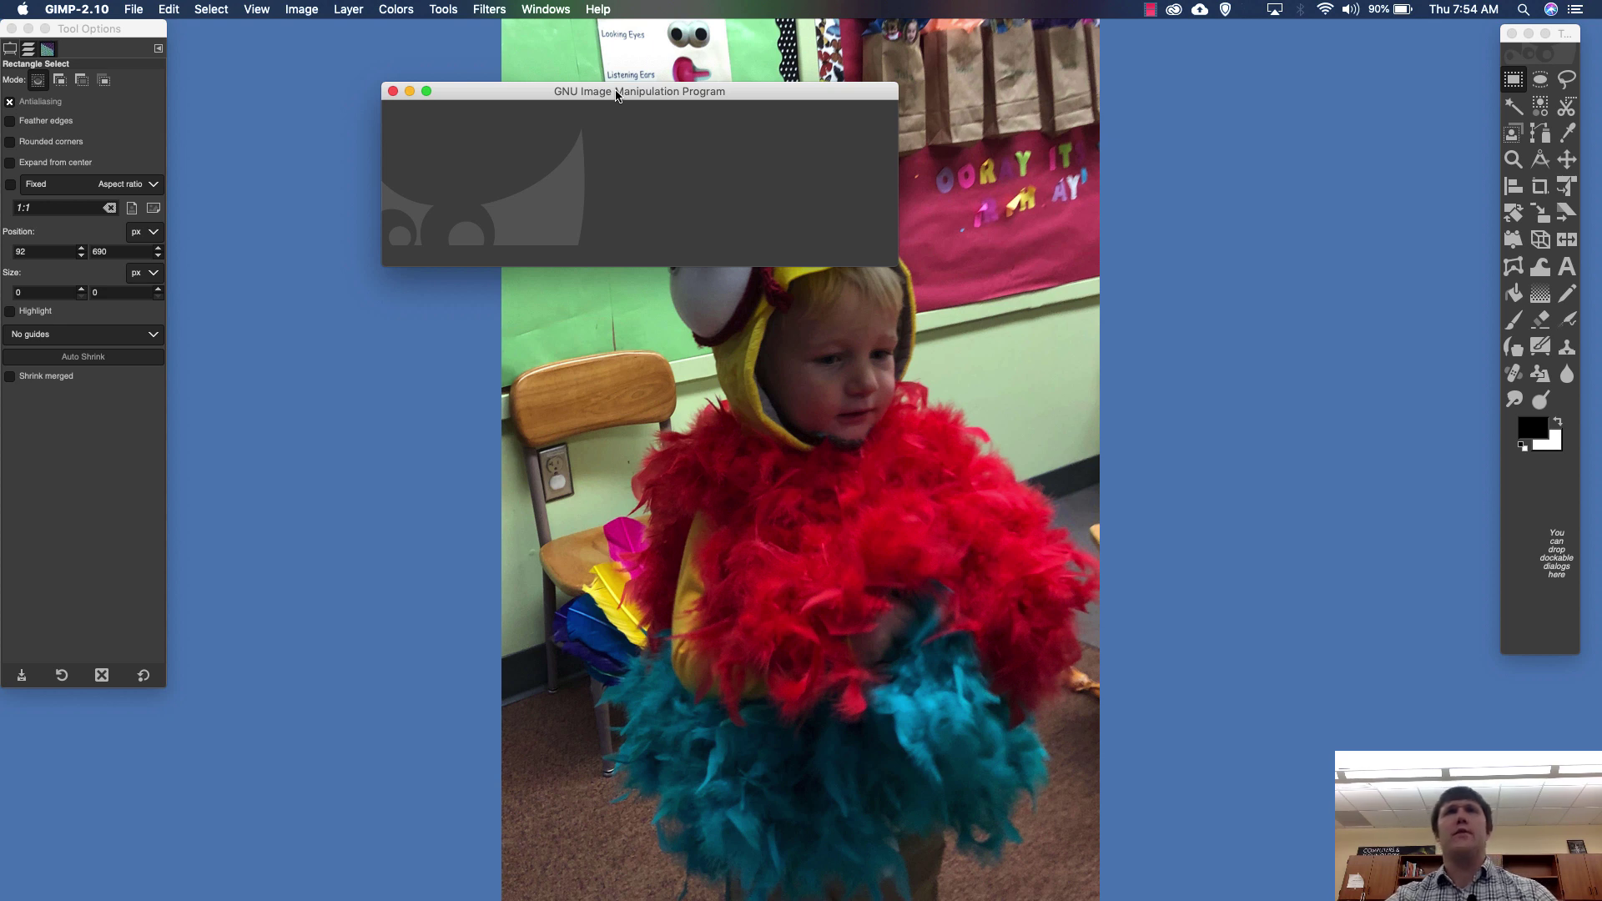
Create a new 1920 × 1080 px image at 300 ppi filled with white.
drag(616, 95, 703, 150)
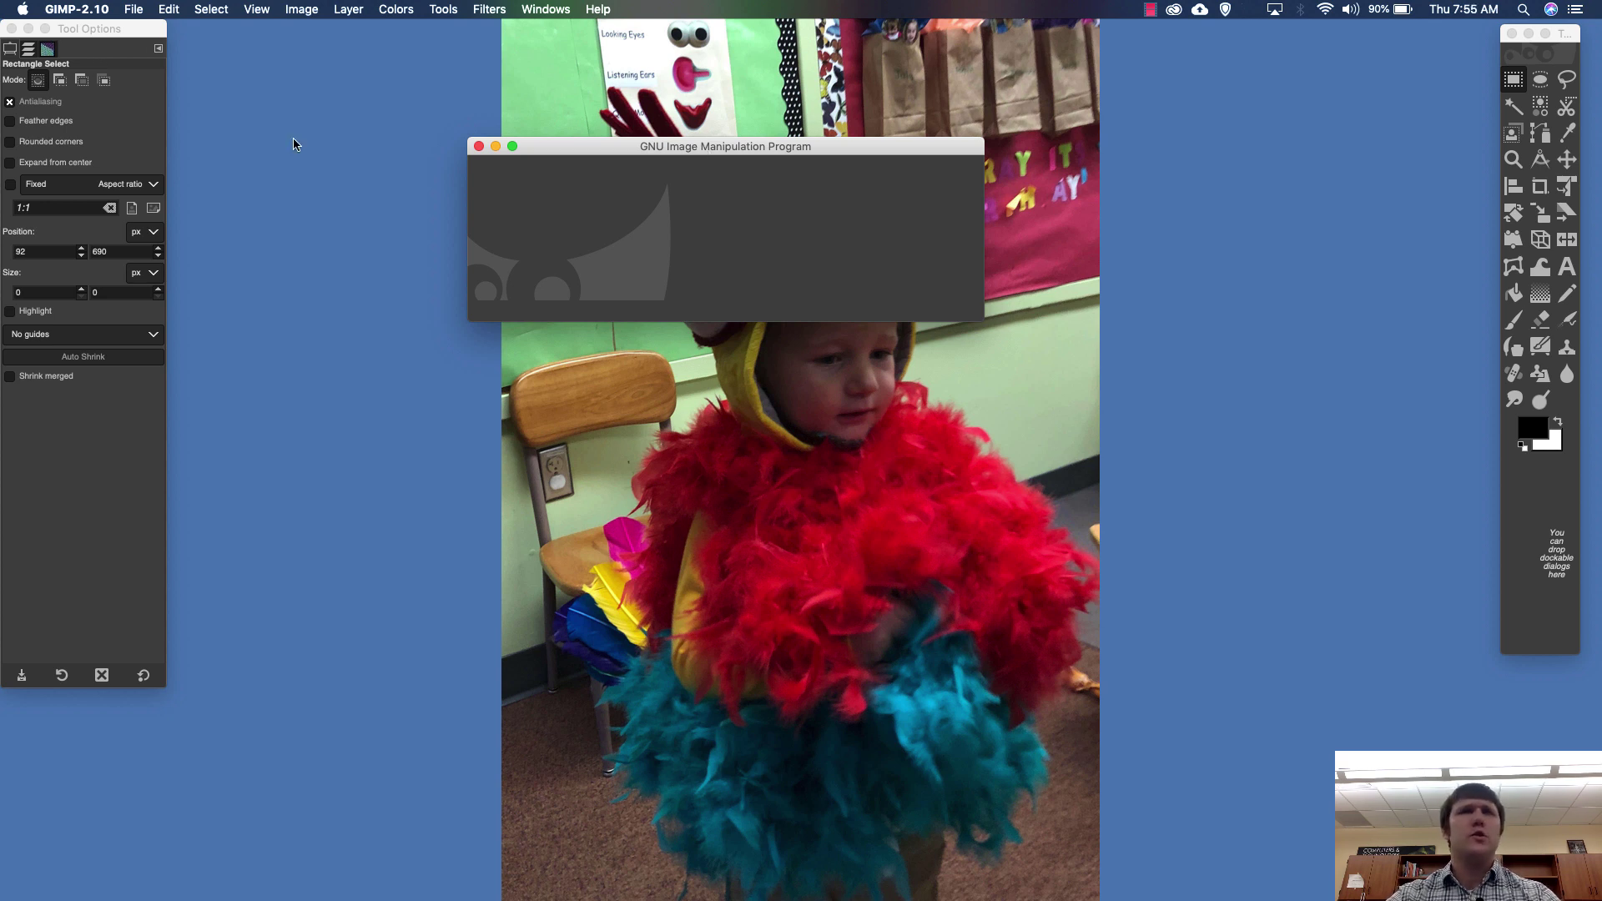
click(136, 10)
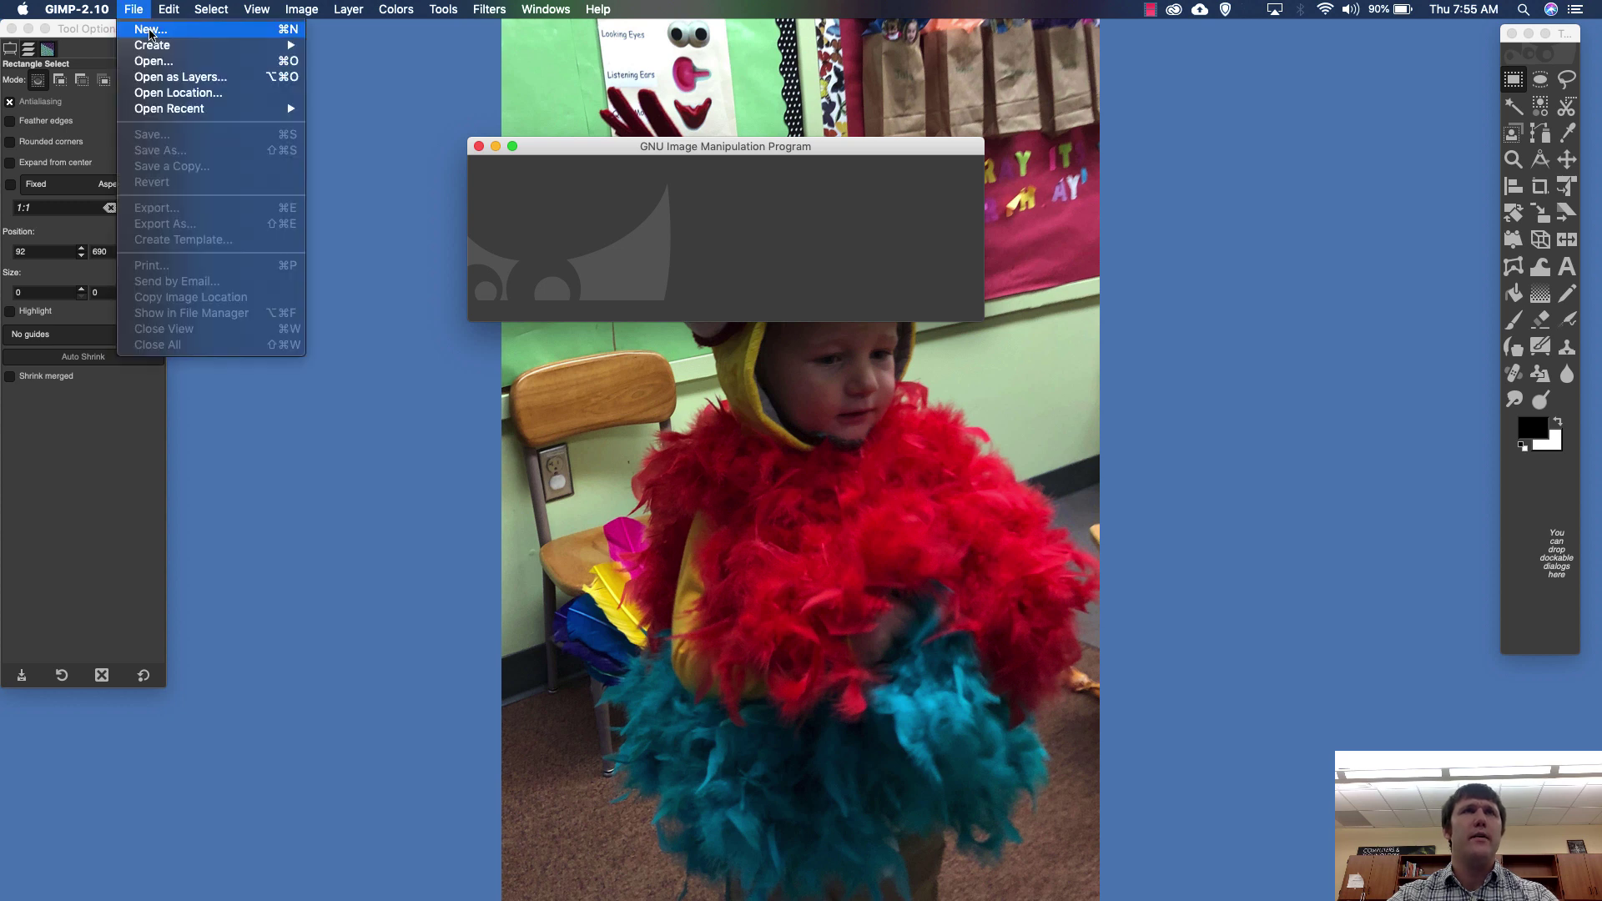
click(139, 30)
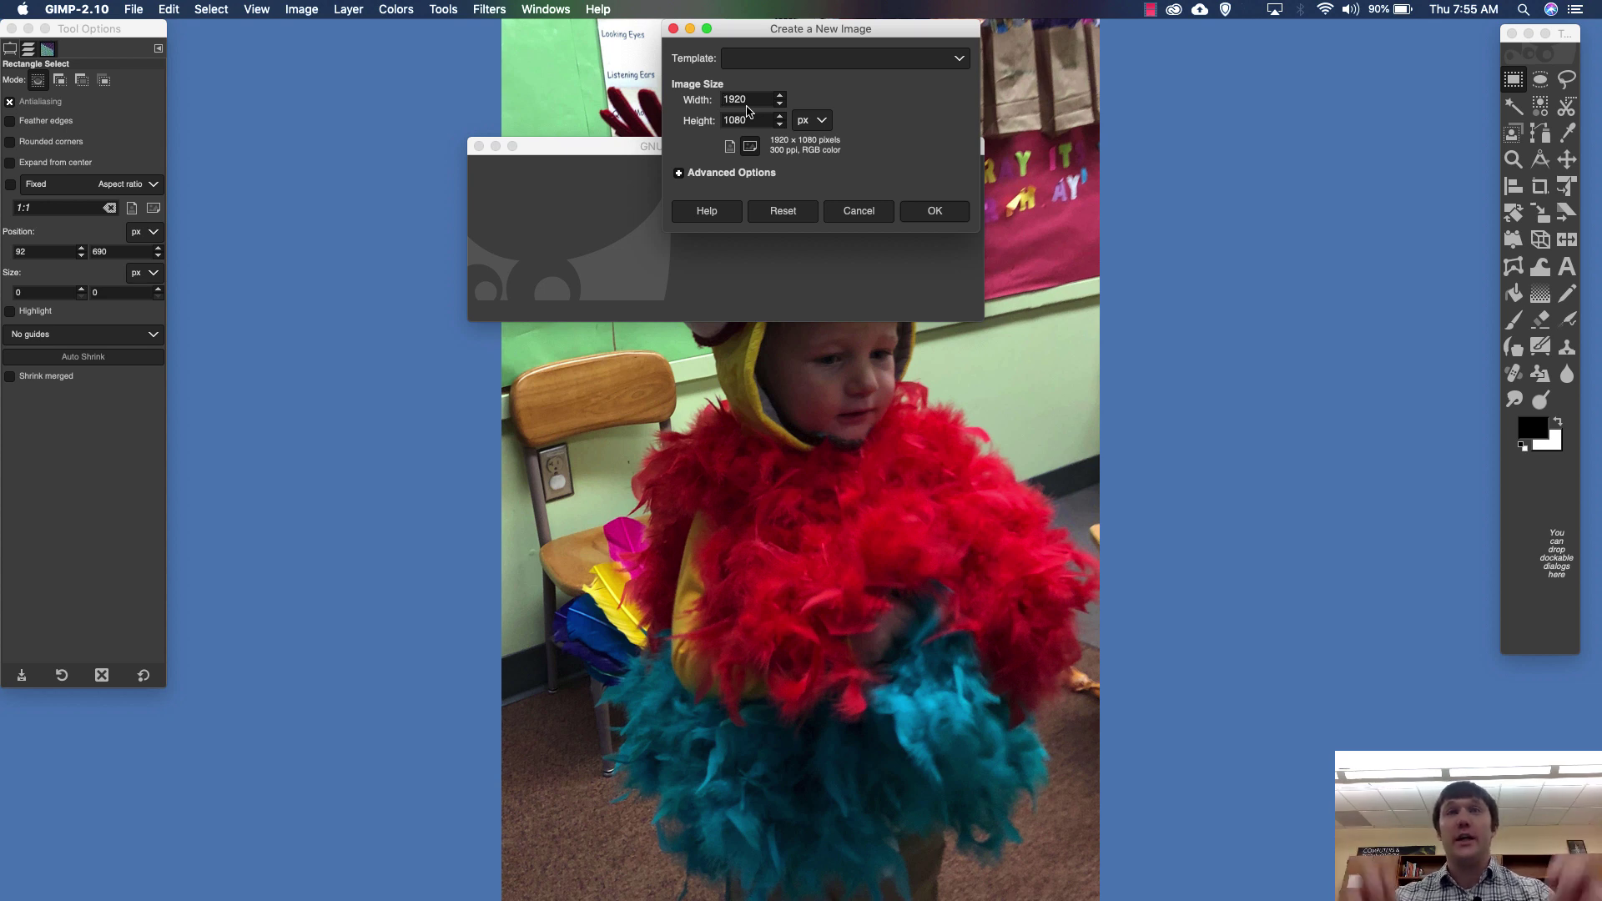
click(678, 174)
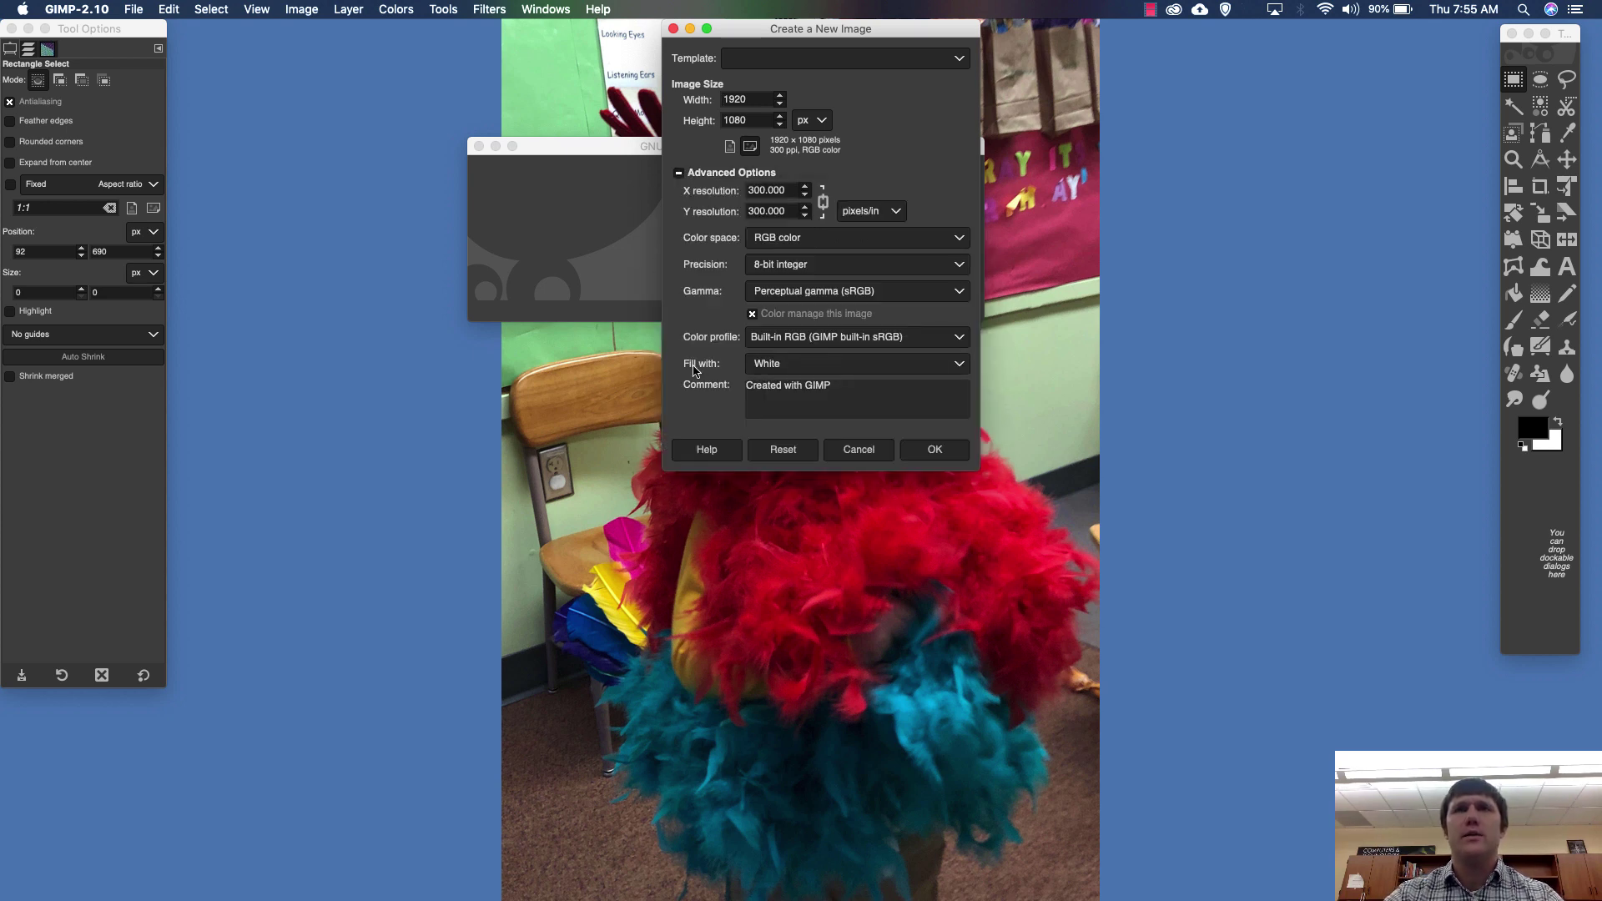
click(781, 365)
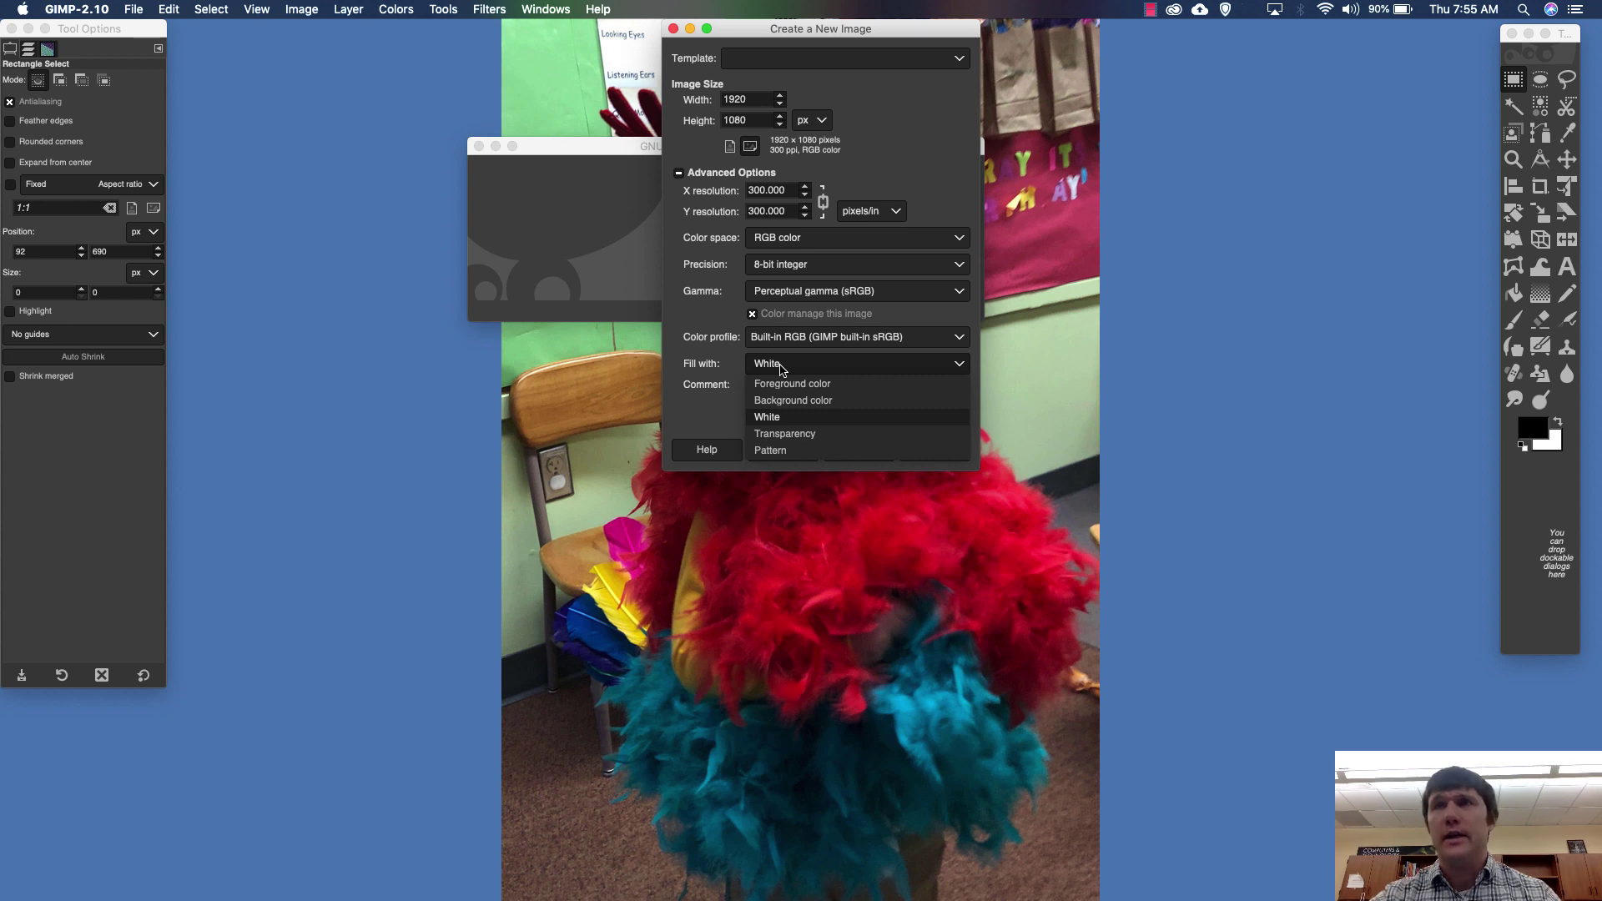
click(816, 420)
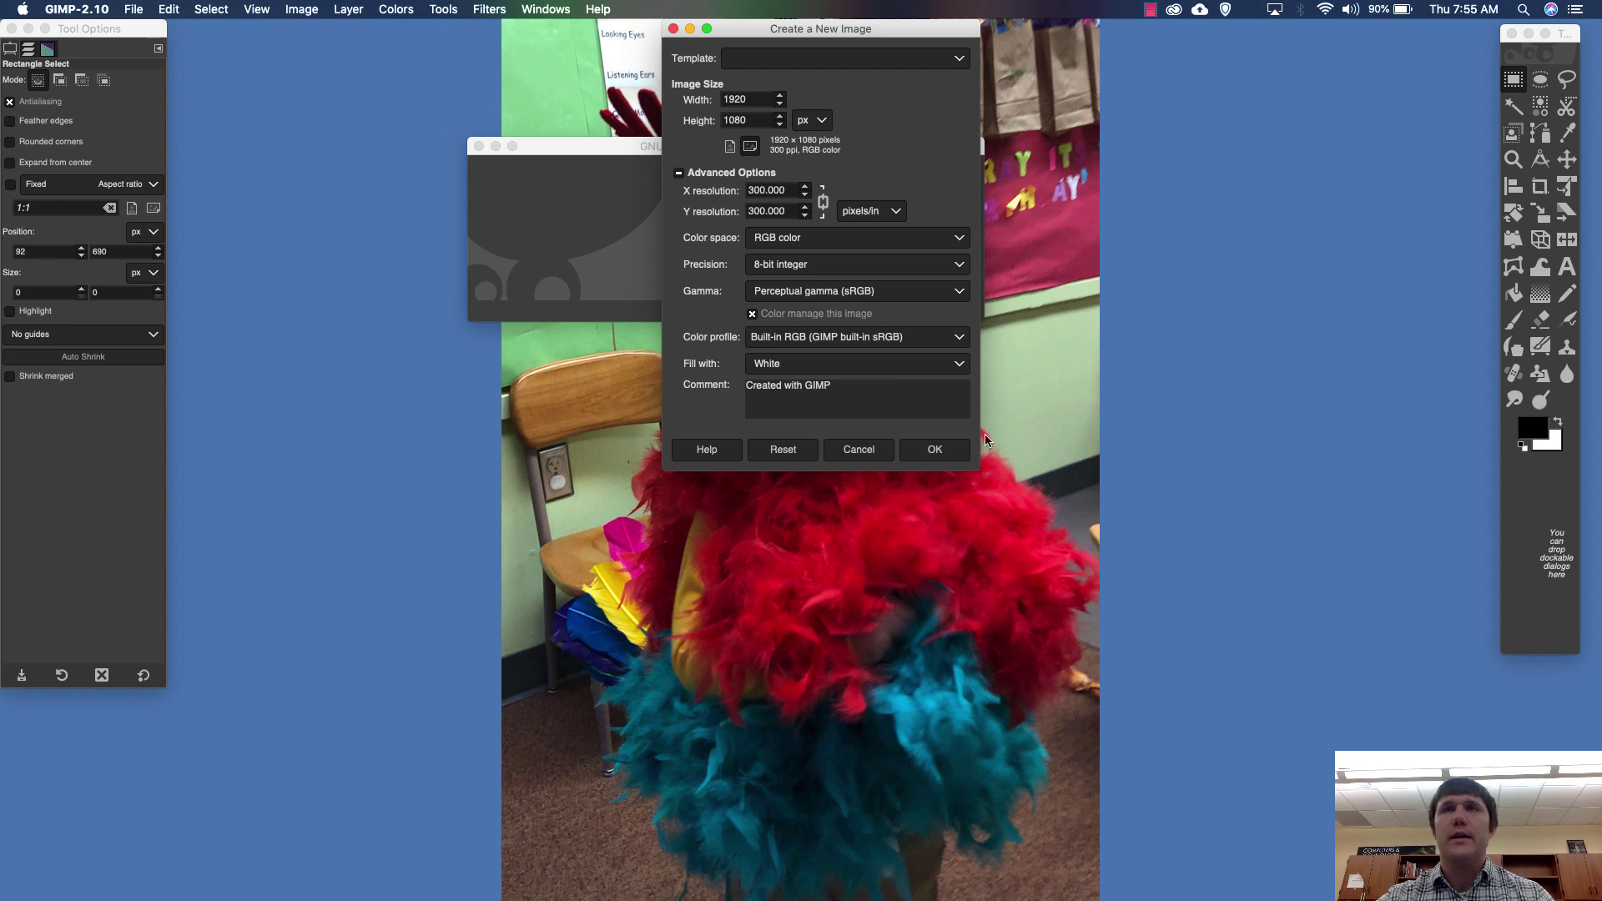
click(929, 454)
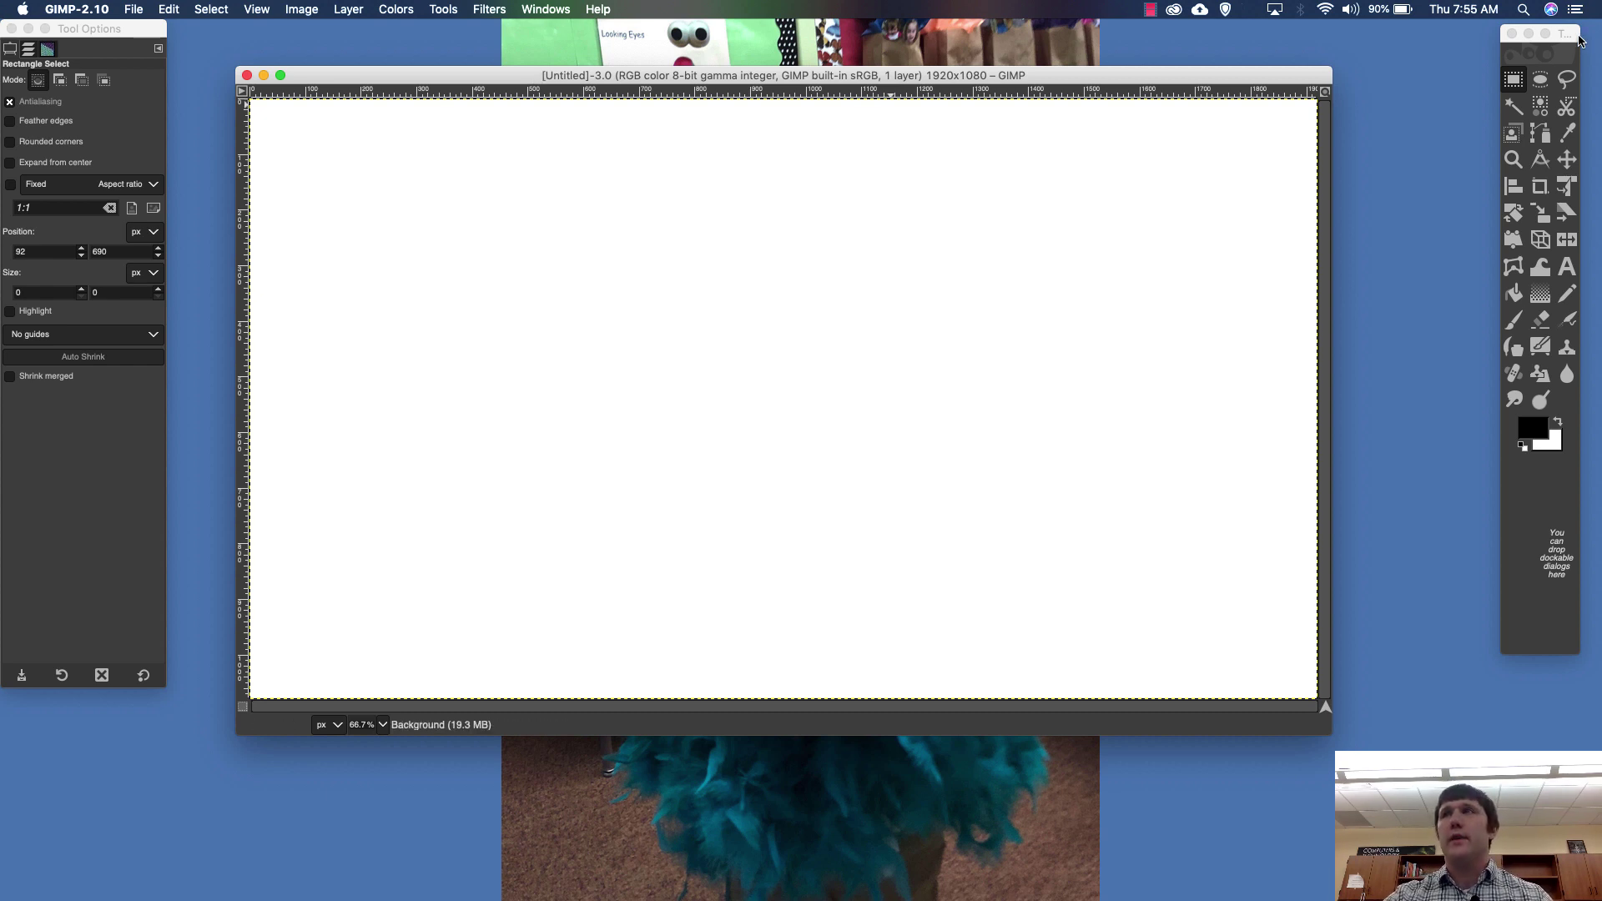
Move the toolbox and Tool Options windows inward and add a Patterns tab to the Tool Options dock.
mouse_move(1580, 43)
mouse_down()
mouse_move(1567, 56)
mouse_move(1561, 38)
mouse_up()
drag(93, 30, 107, 34)
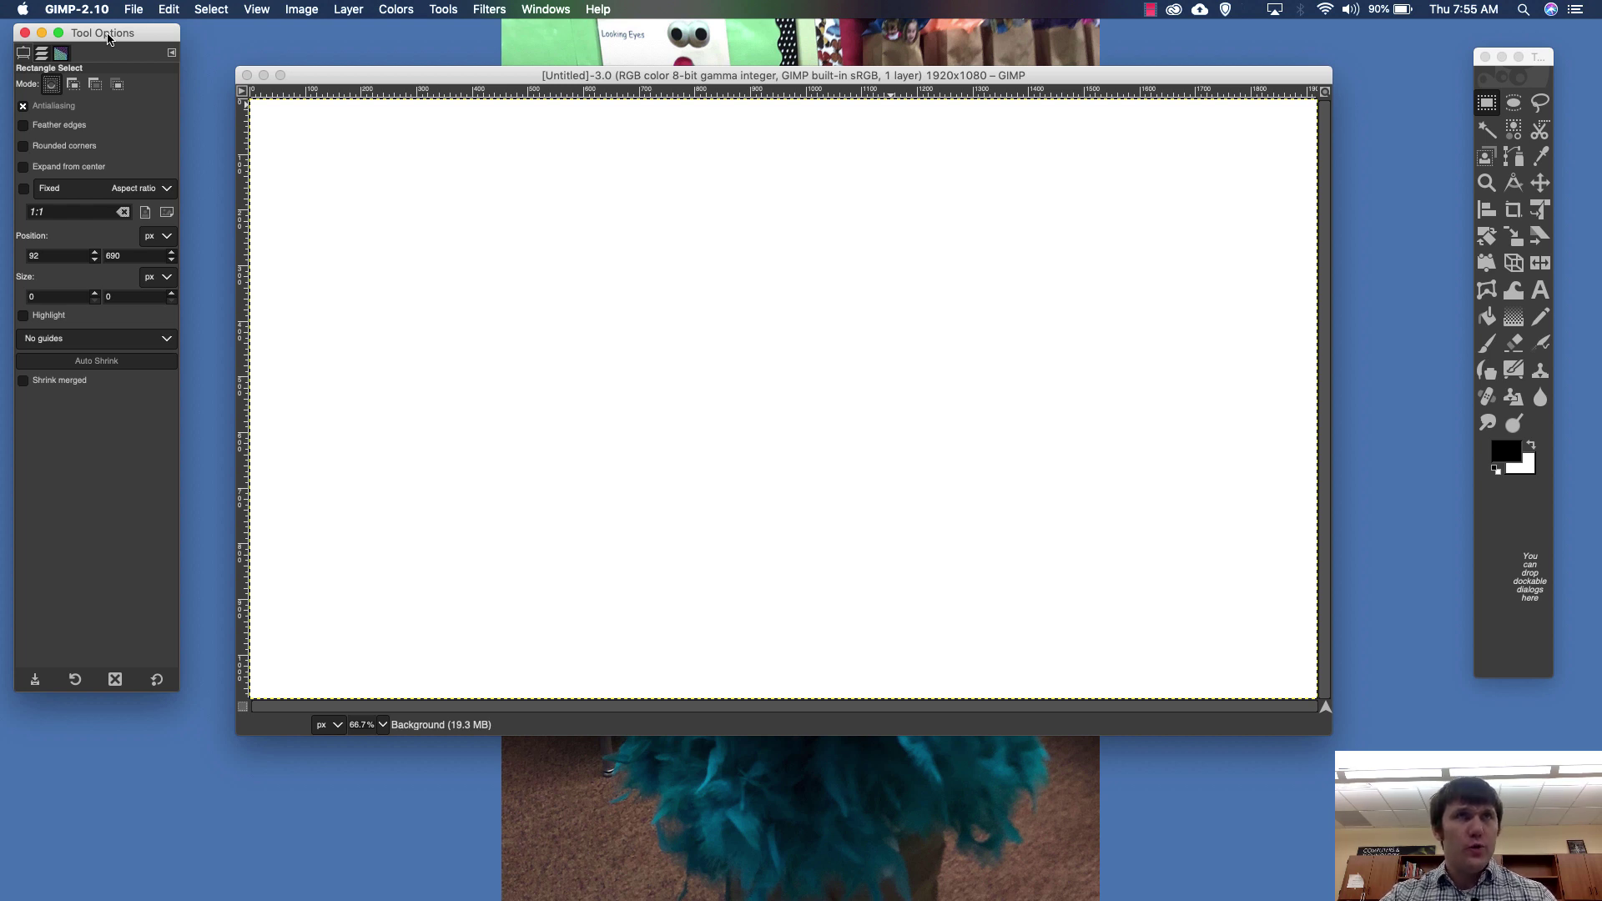
click(171, 54)
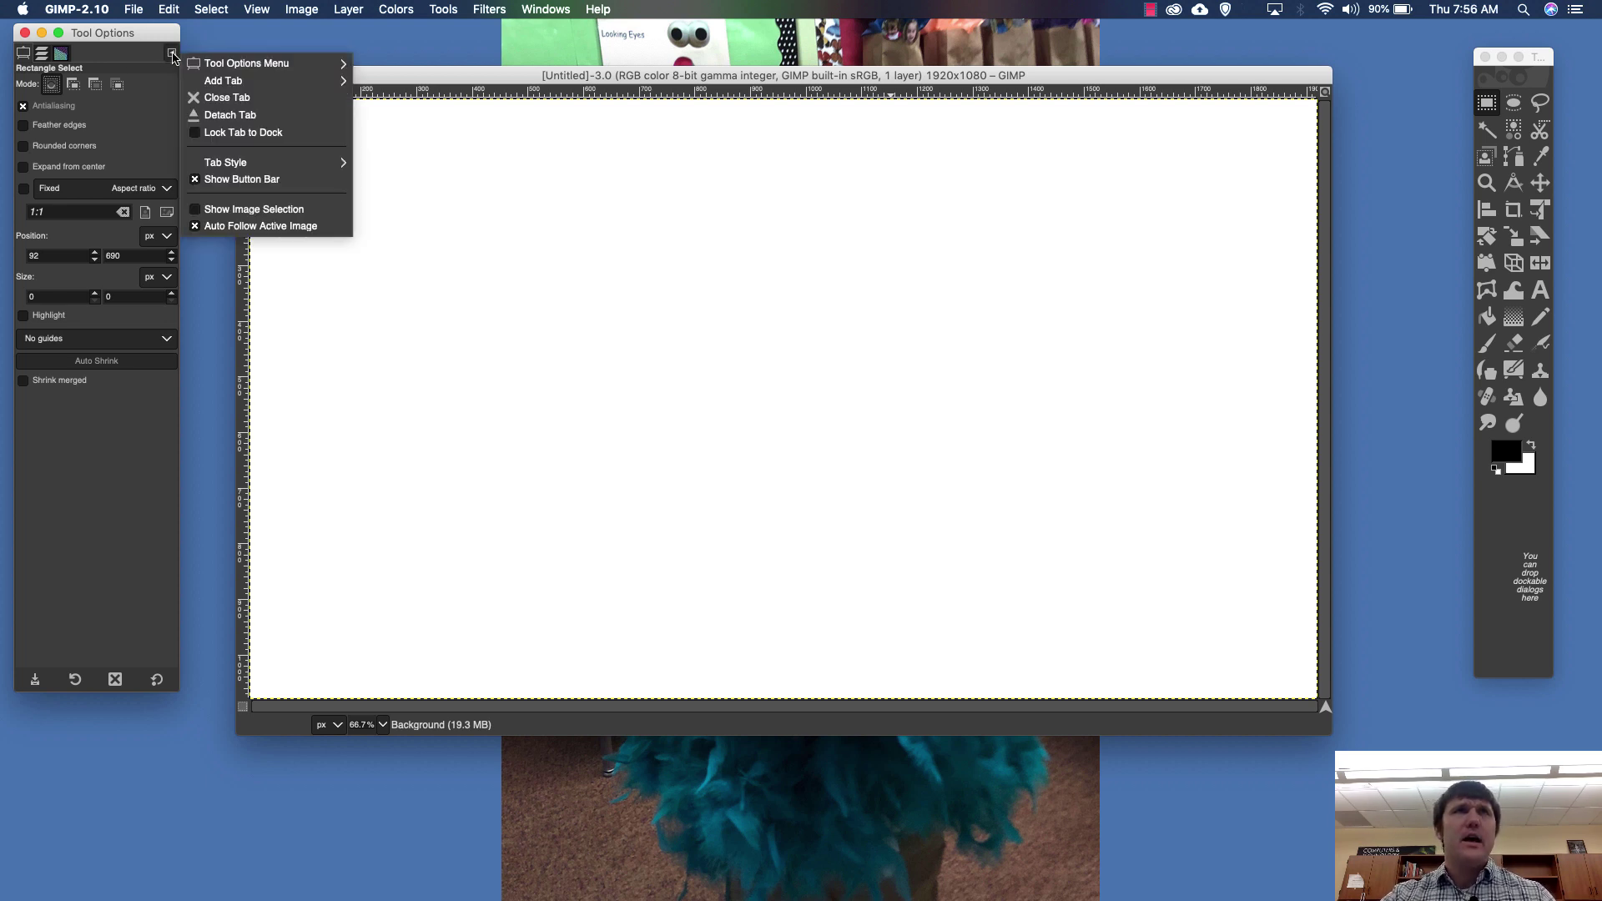
mouse_move(219, 83)
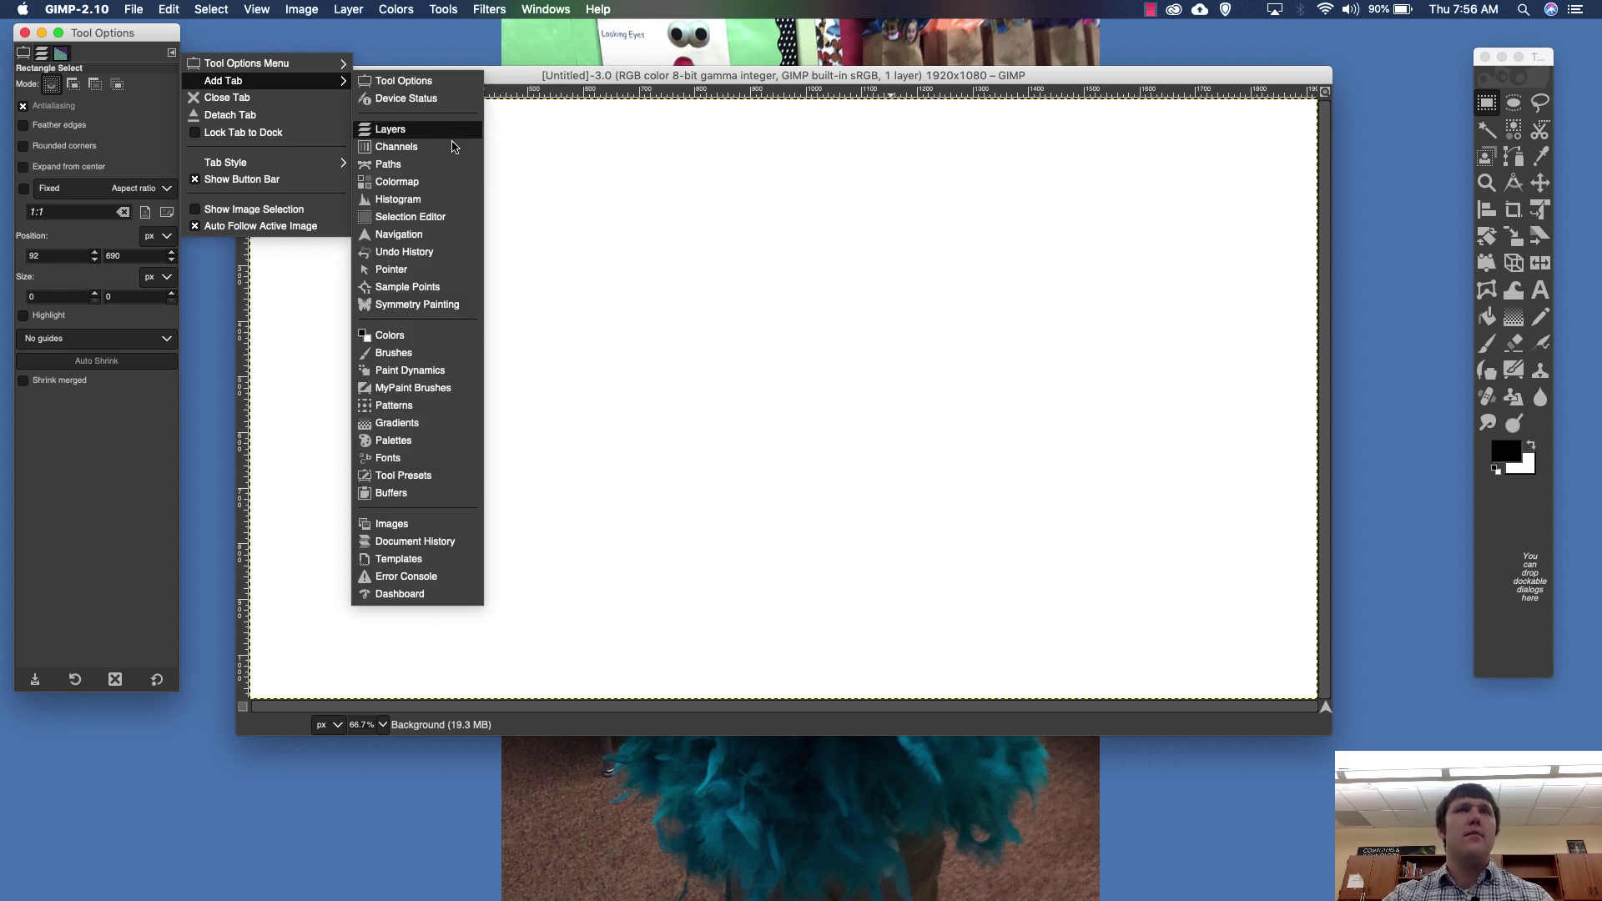
click(427, 407)
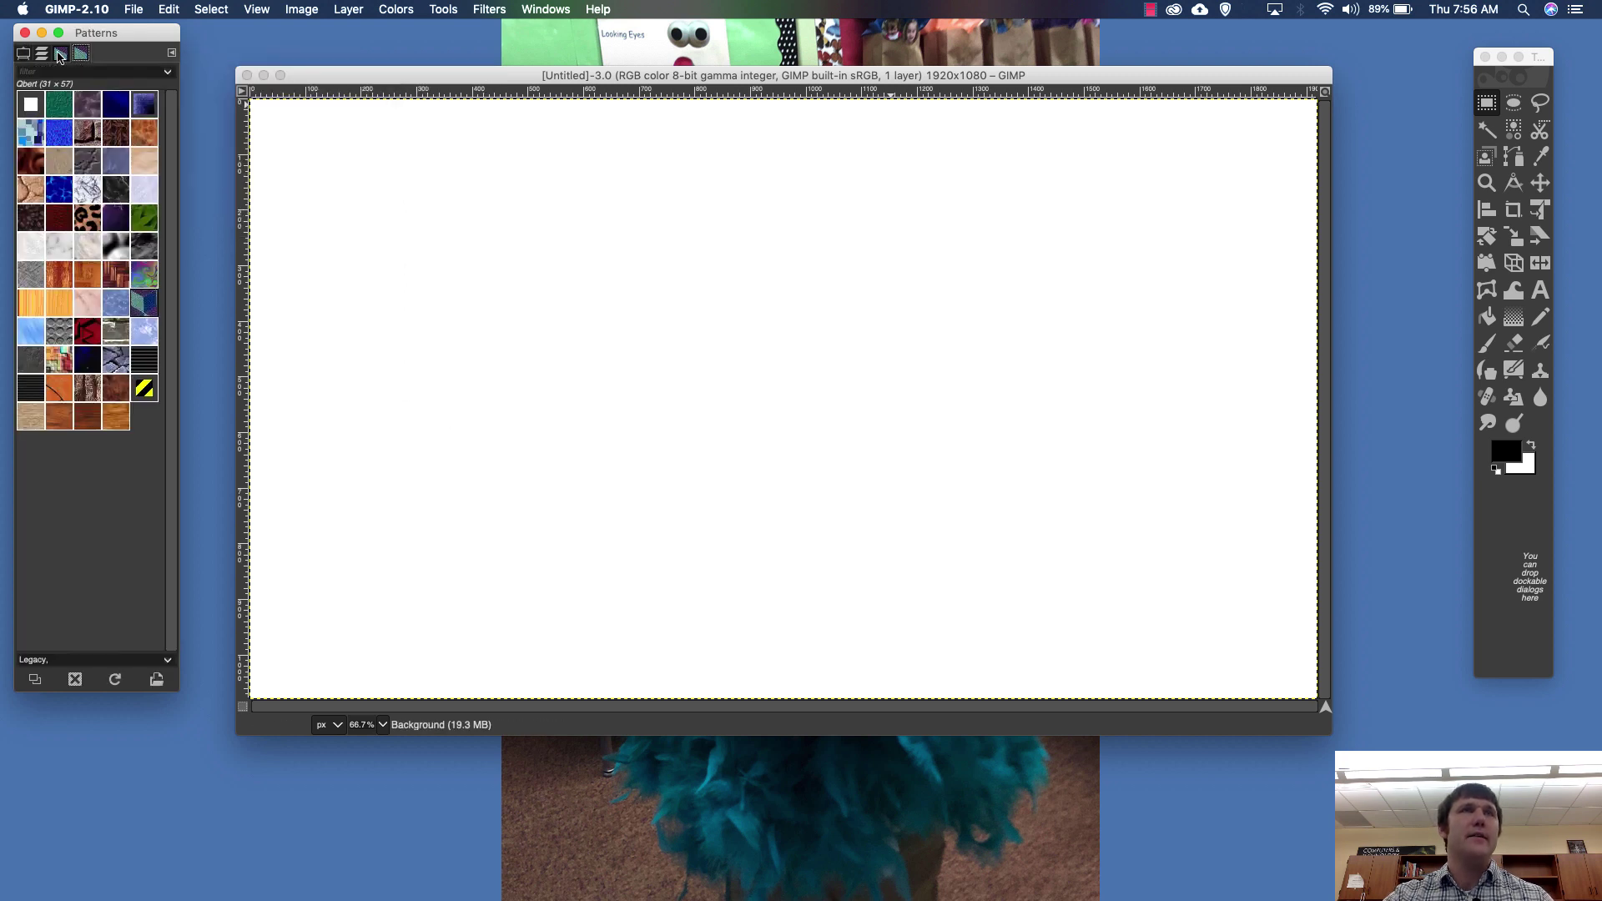
View the Layers, return the dock to Tool Options, and move the toolbox closer to the image window.
click(42, 55)
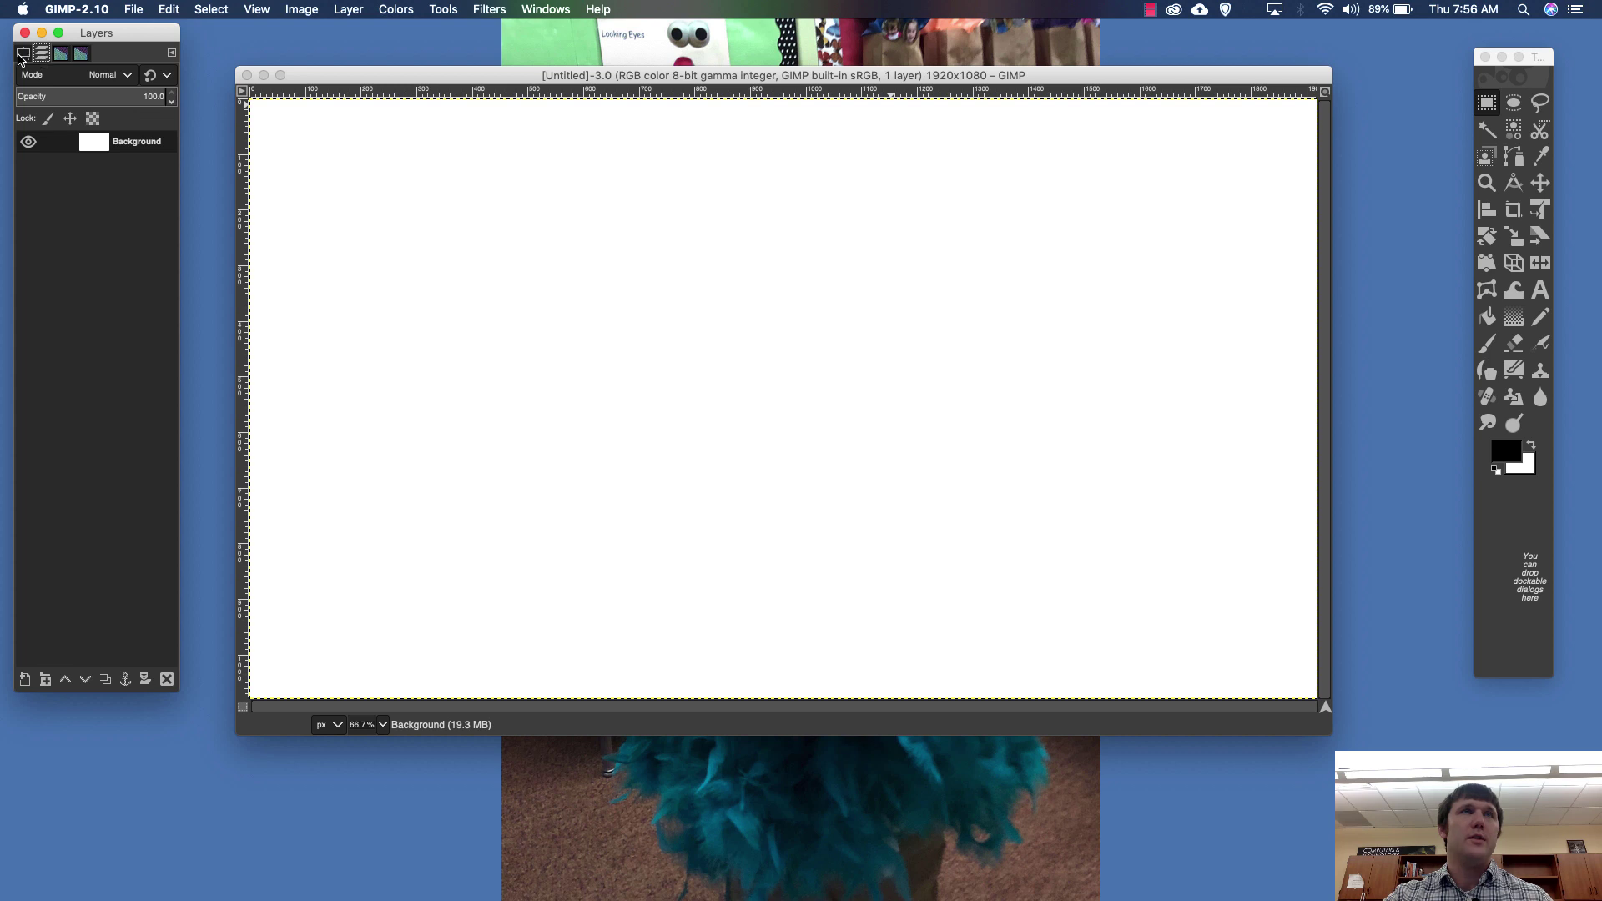
click(24, 54)
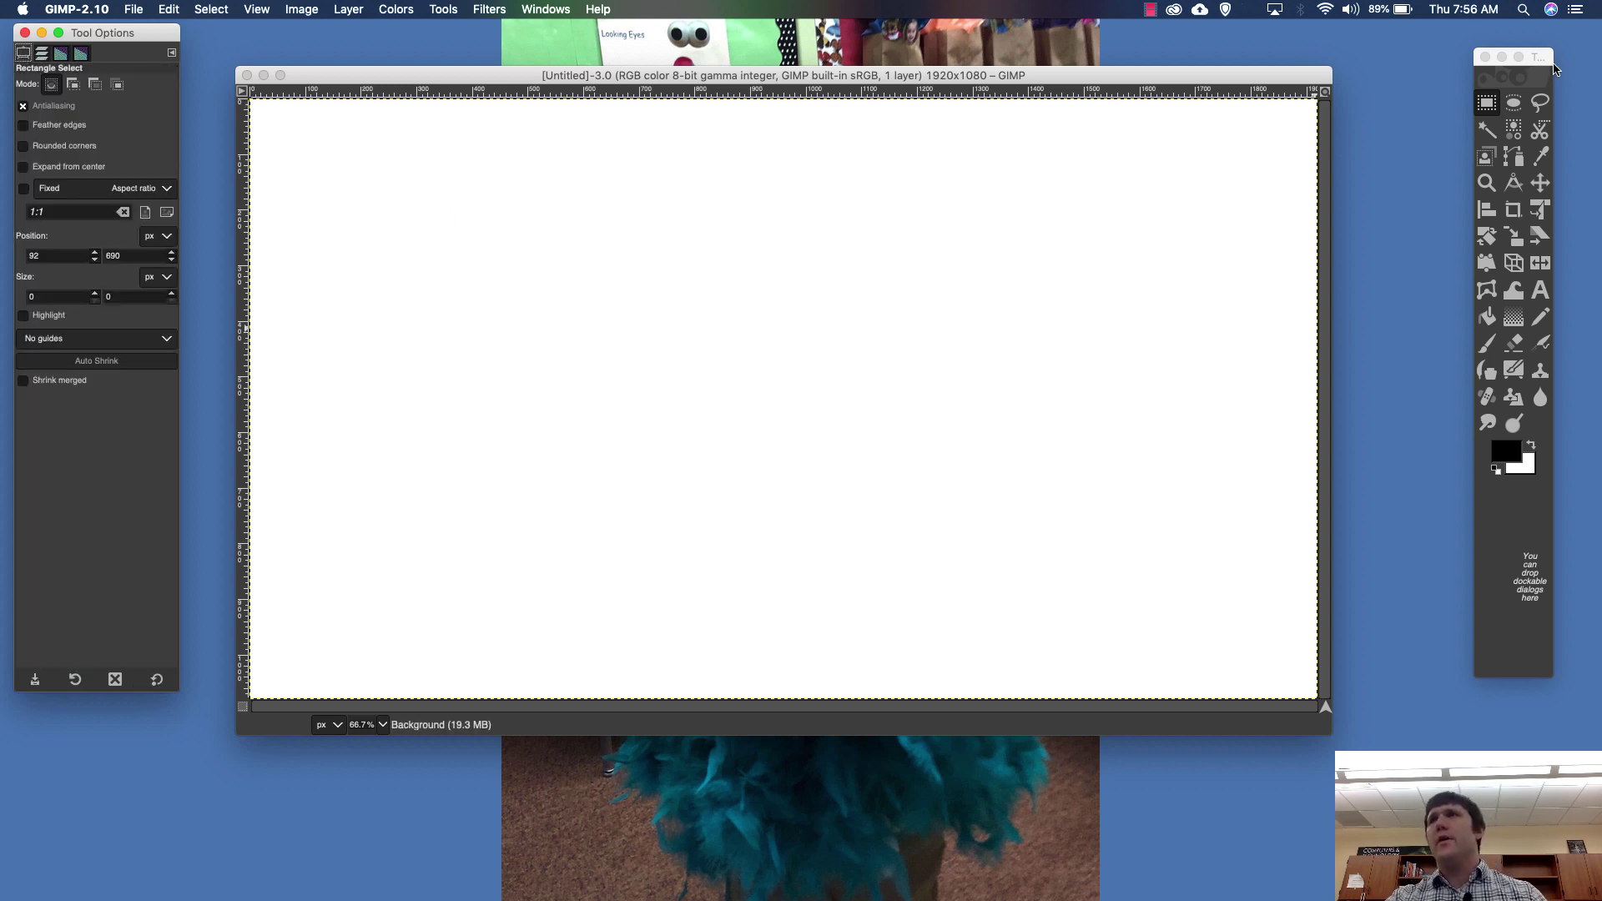
click(1547, 64)
drag(1547, 64, 1527, 69)
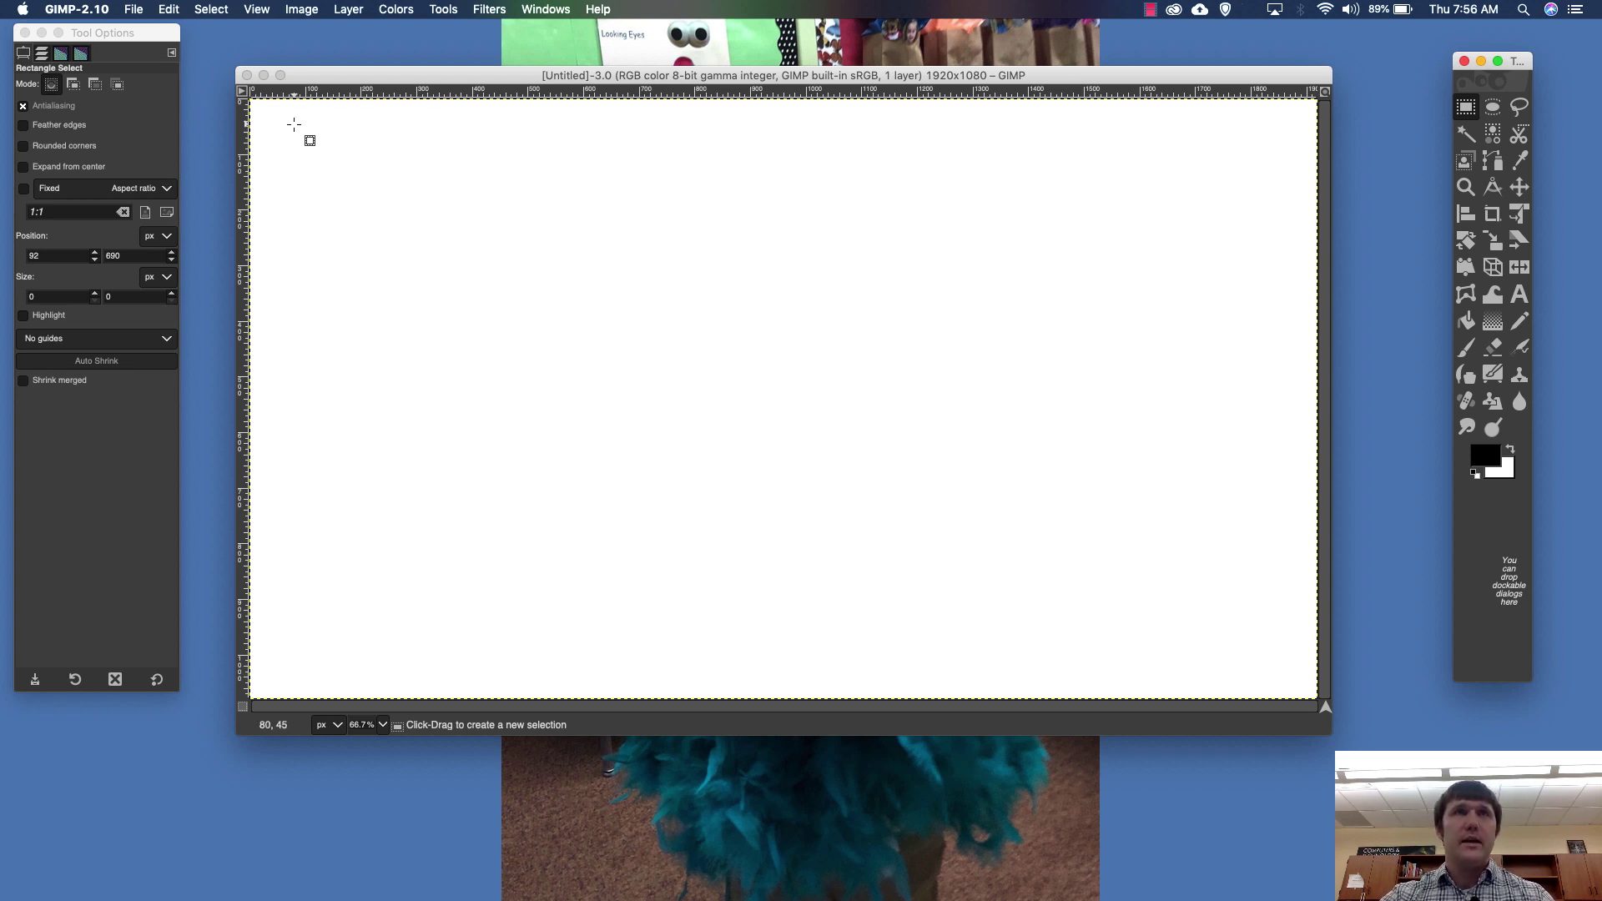
Draw a rectangular selection just inside the canvas edges and adjust it to about 1838 × 983 px at position 47, 33.
drag(278, 120, 1285, 664)
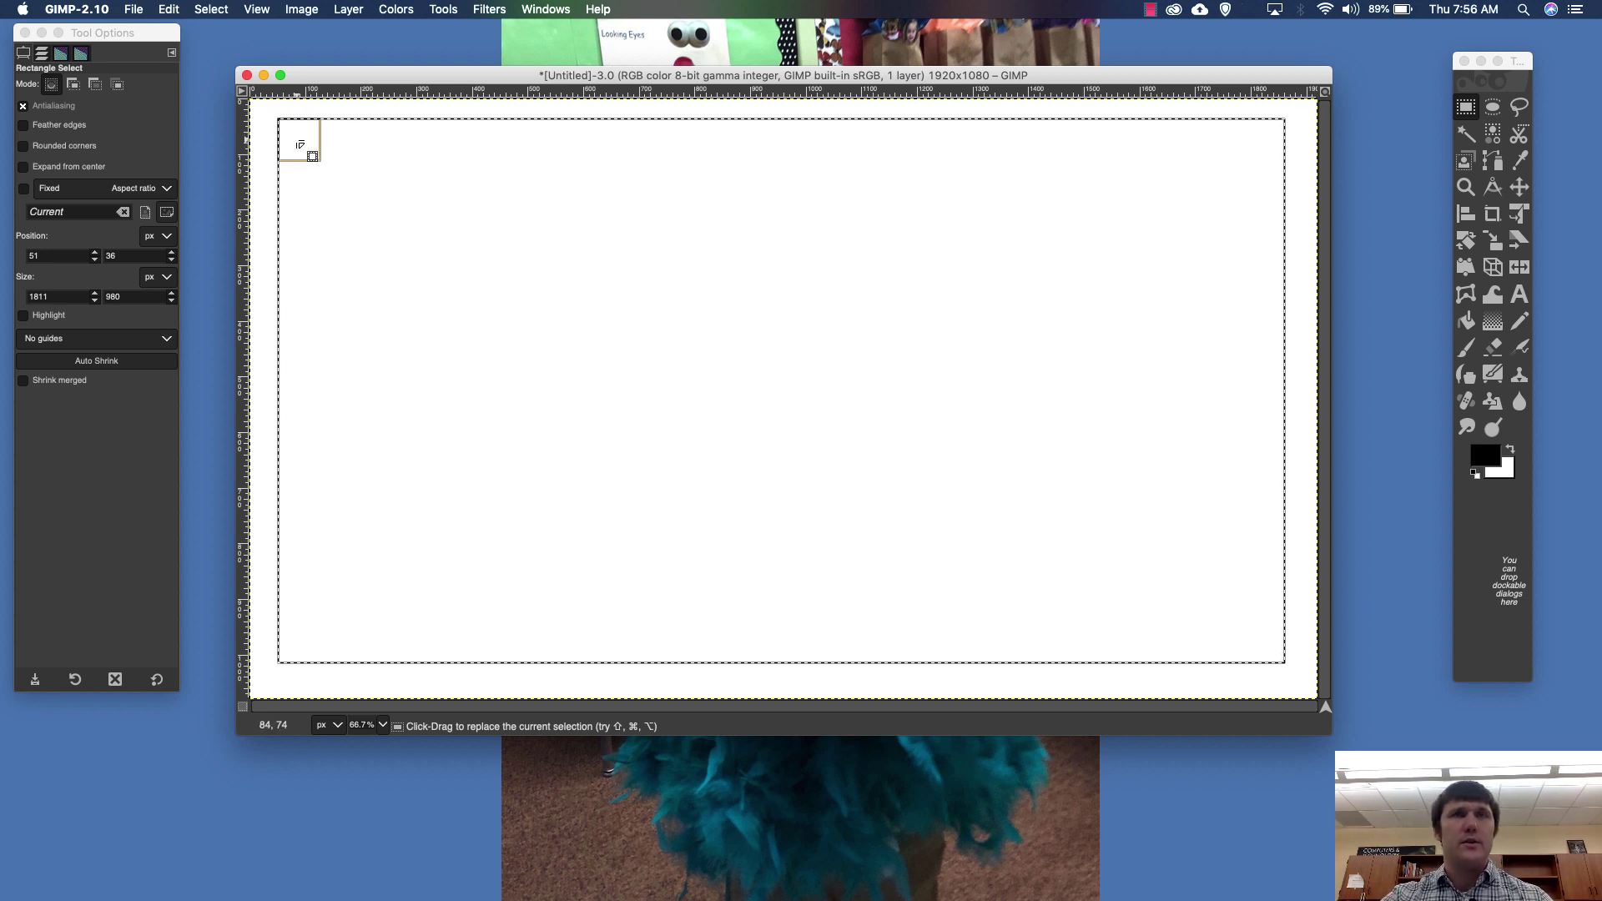
mouse_move(300, 145)
mouse_down()
mouse_move(384, 213)
mouse_move(297, 140)
mouse_up()
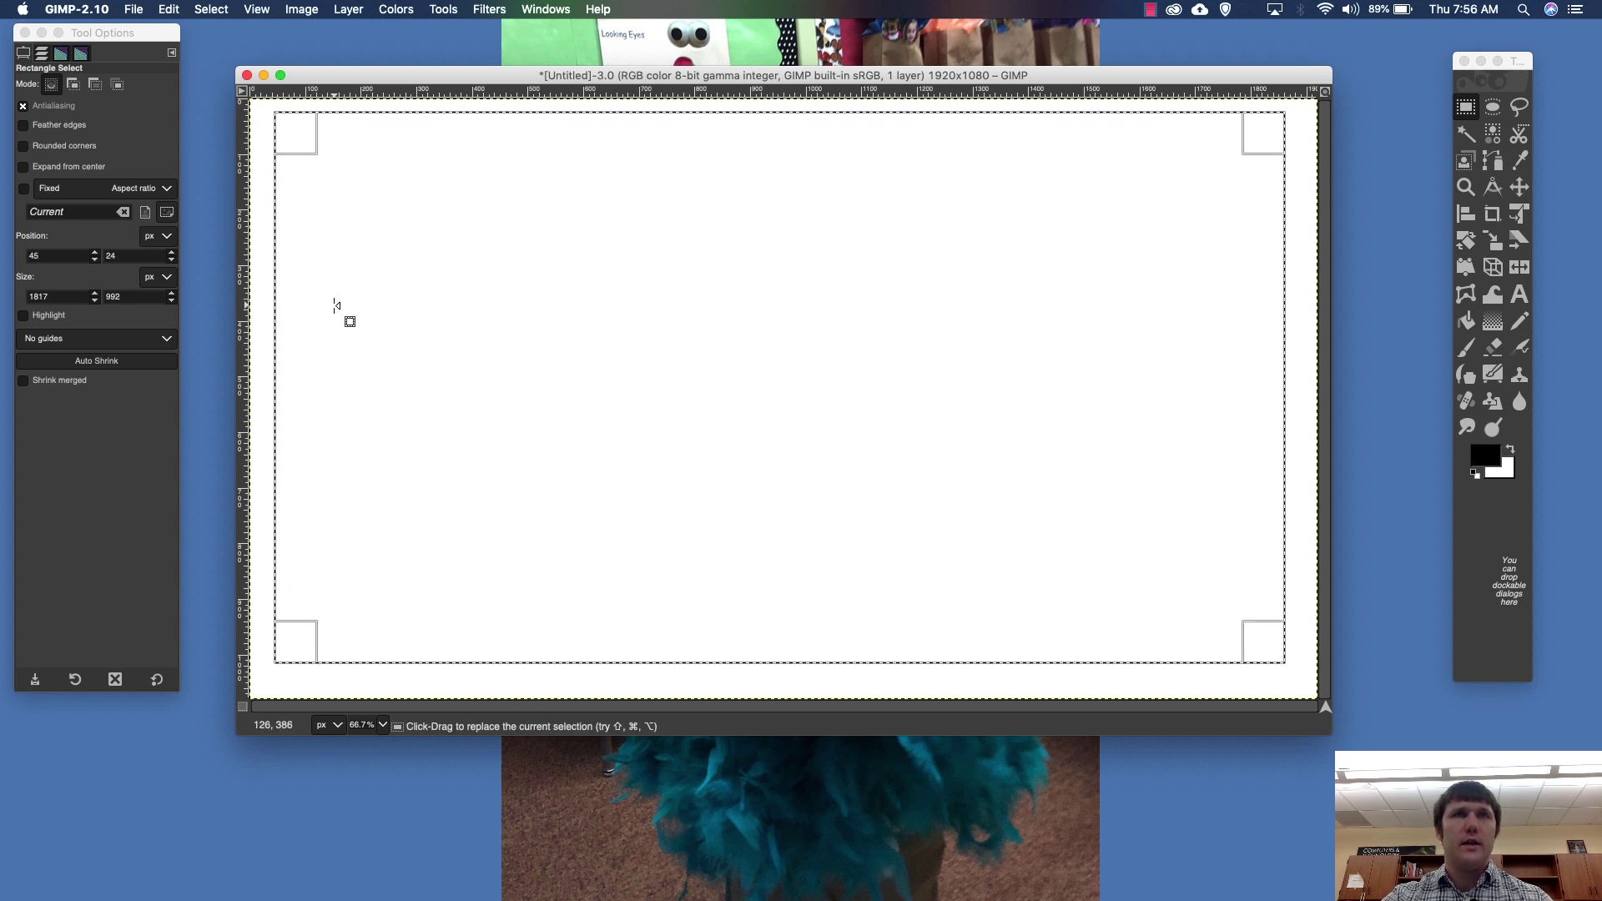
mouse_move(300, 314)
mouse_down()
mouse_move(382, 315)
mouse_move(295, 315)
mouse_up()
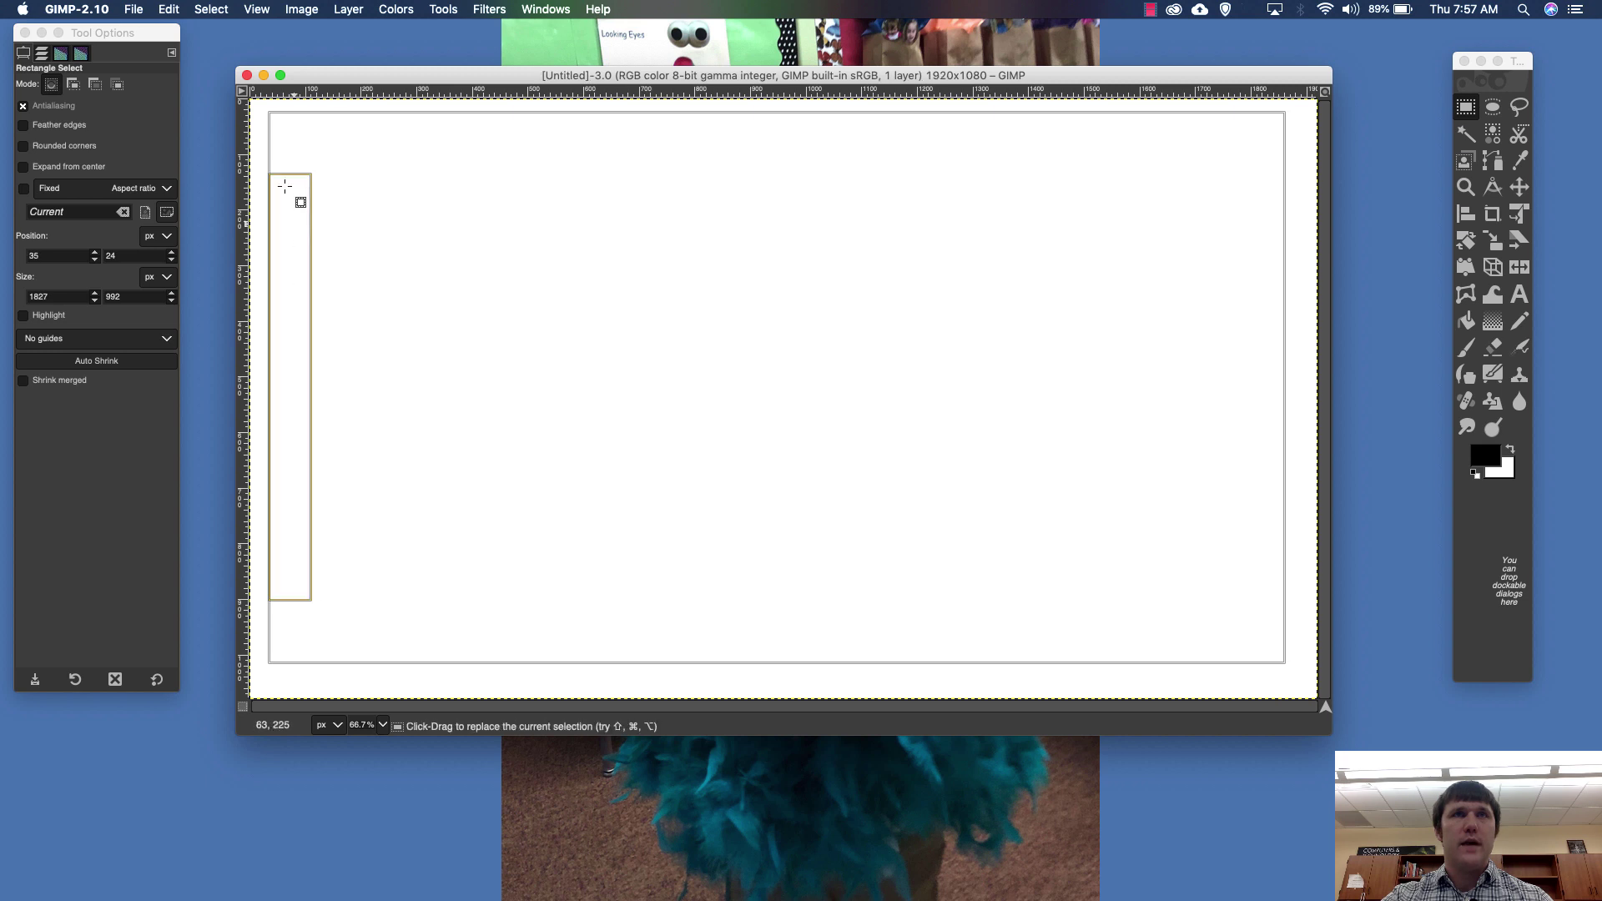
mouse_move(281, 130)
mouse_down()
mouse_move(412, 208)
mouse_move(295, 150)
mouse_move(347, 164)
mouse_move(288, 129)
mouse_up()
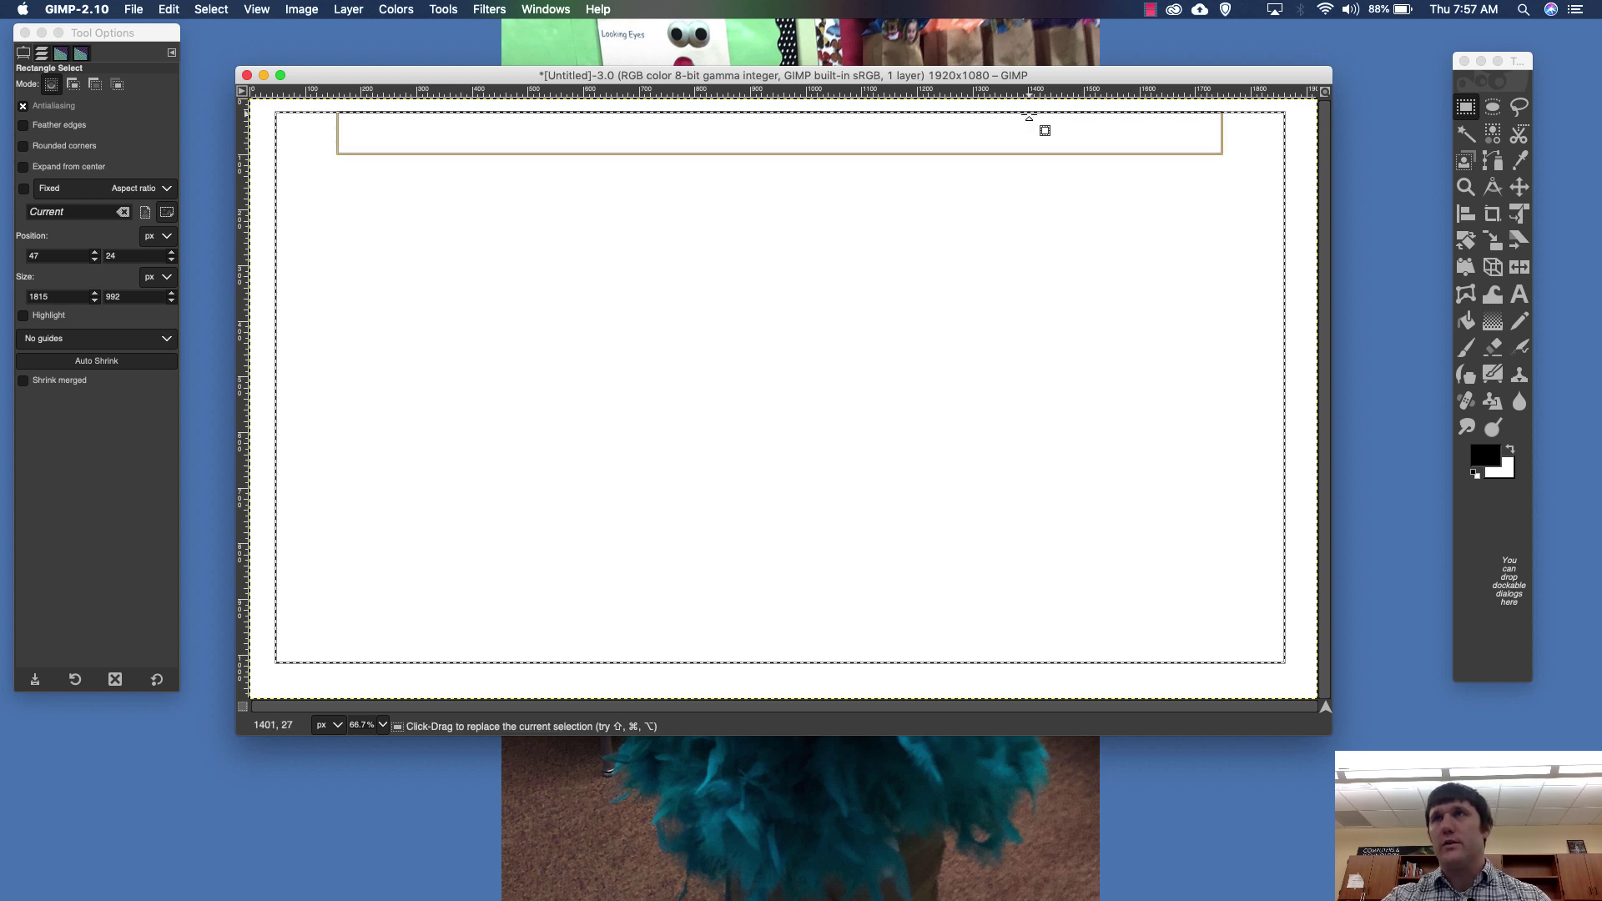
drag(1256, 135, 1270, 141)
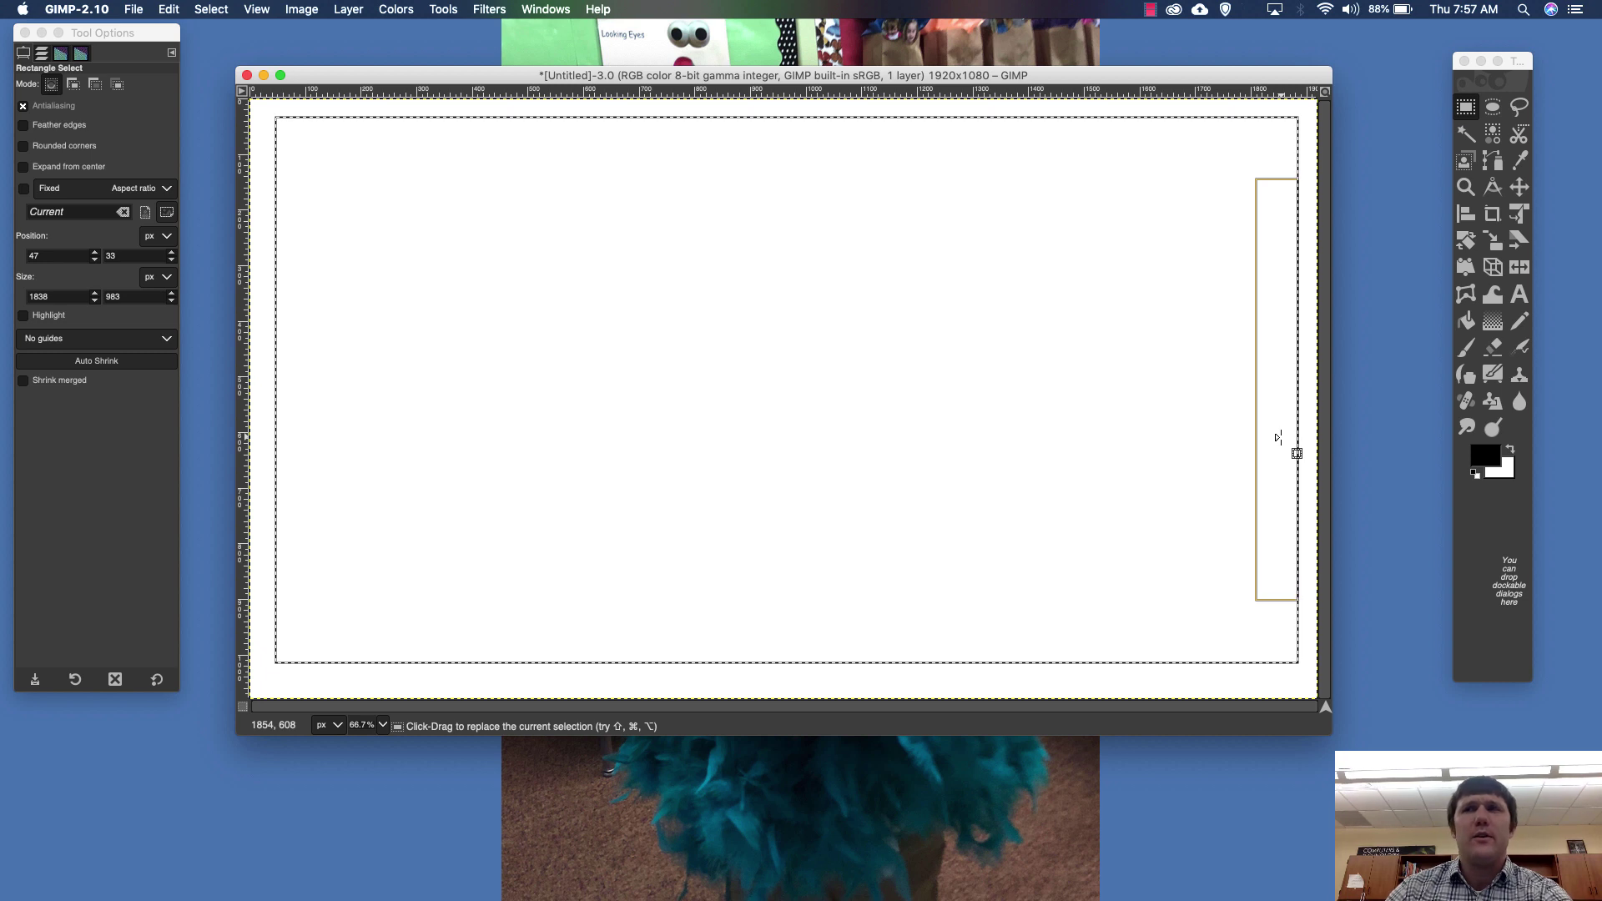
click(1475, 478)
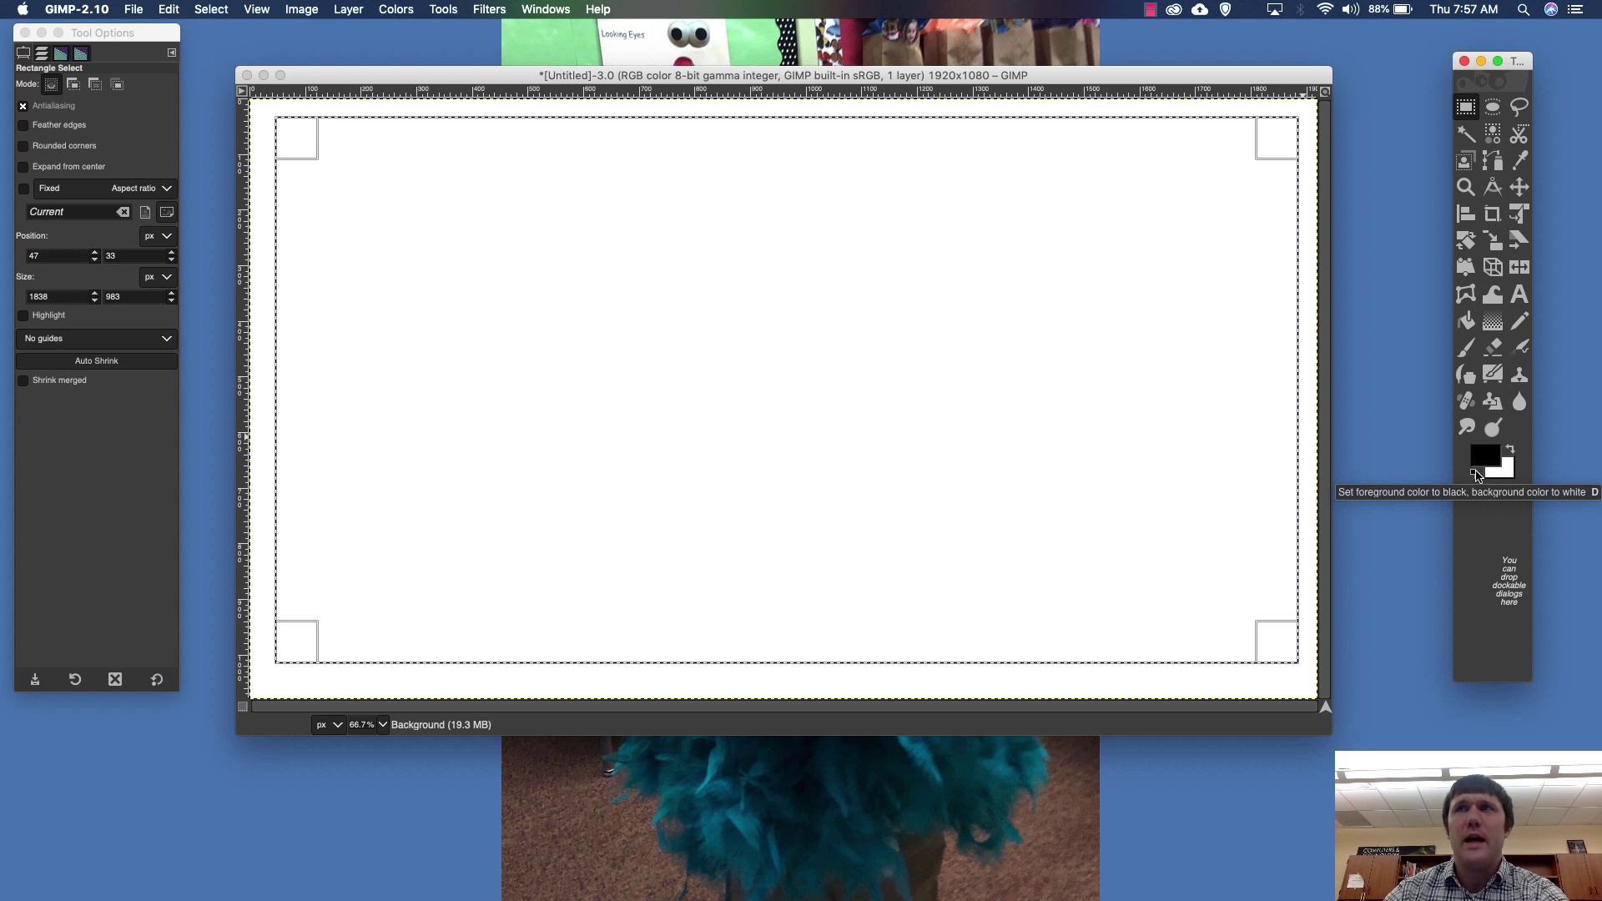
click(1151, 9)
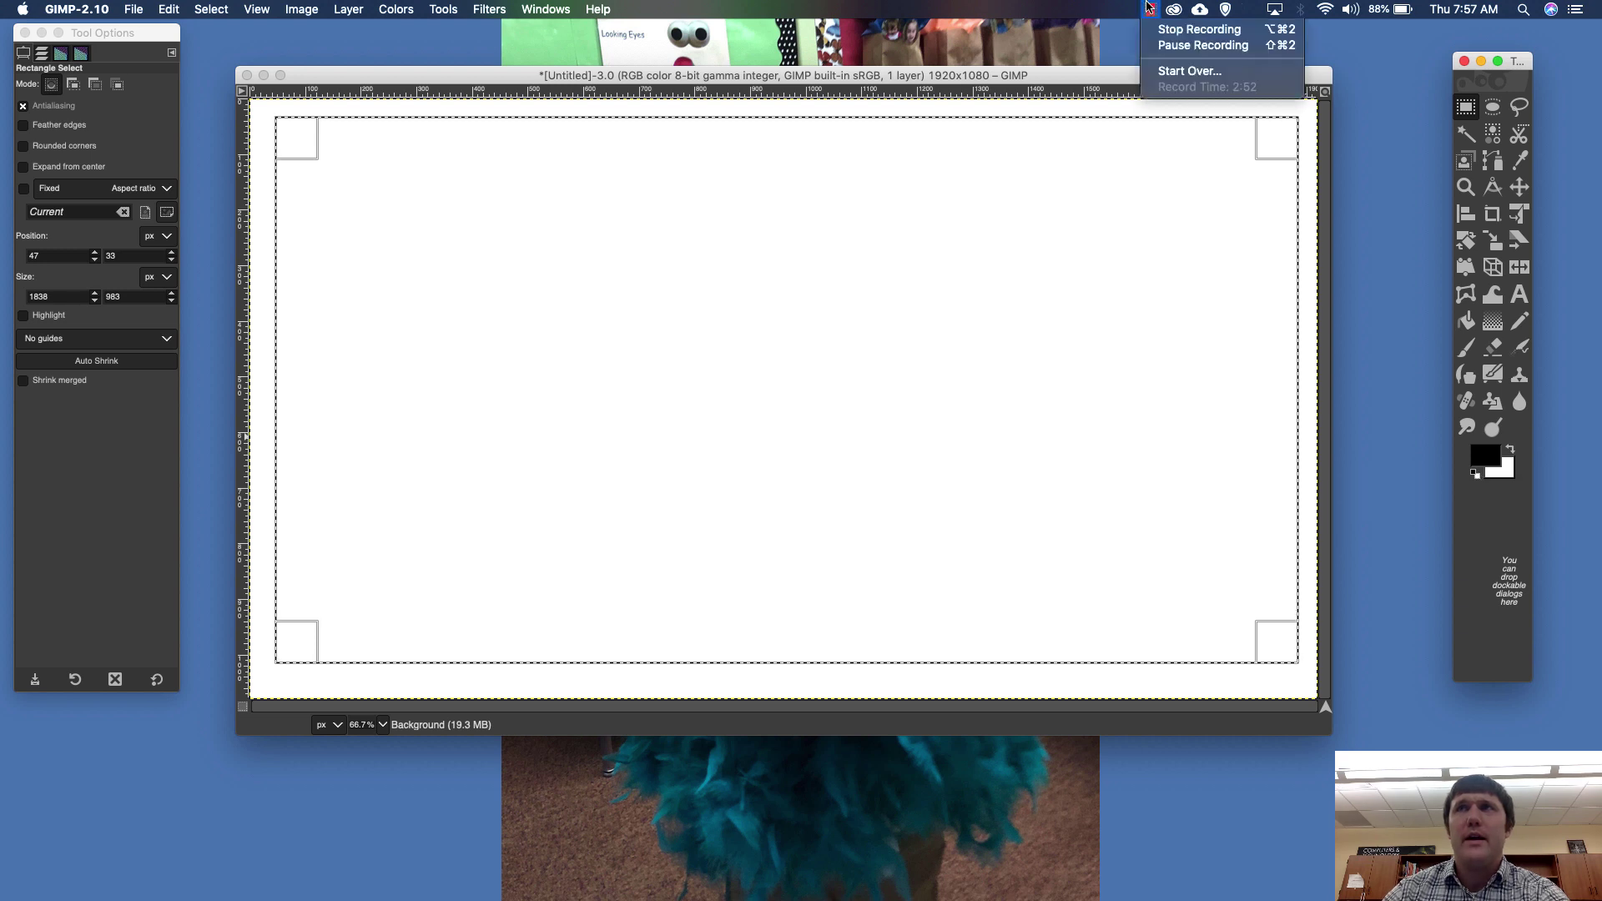
click(1167, 45)
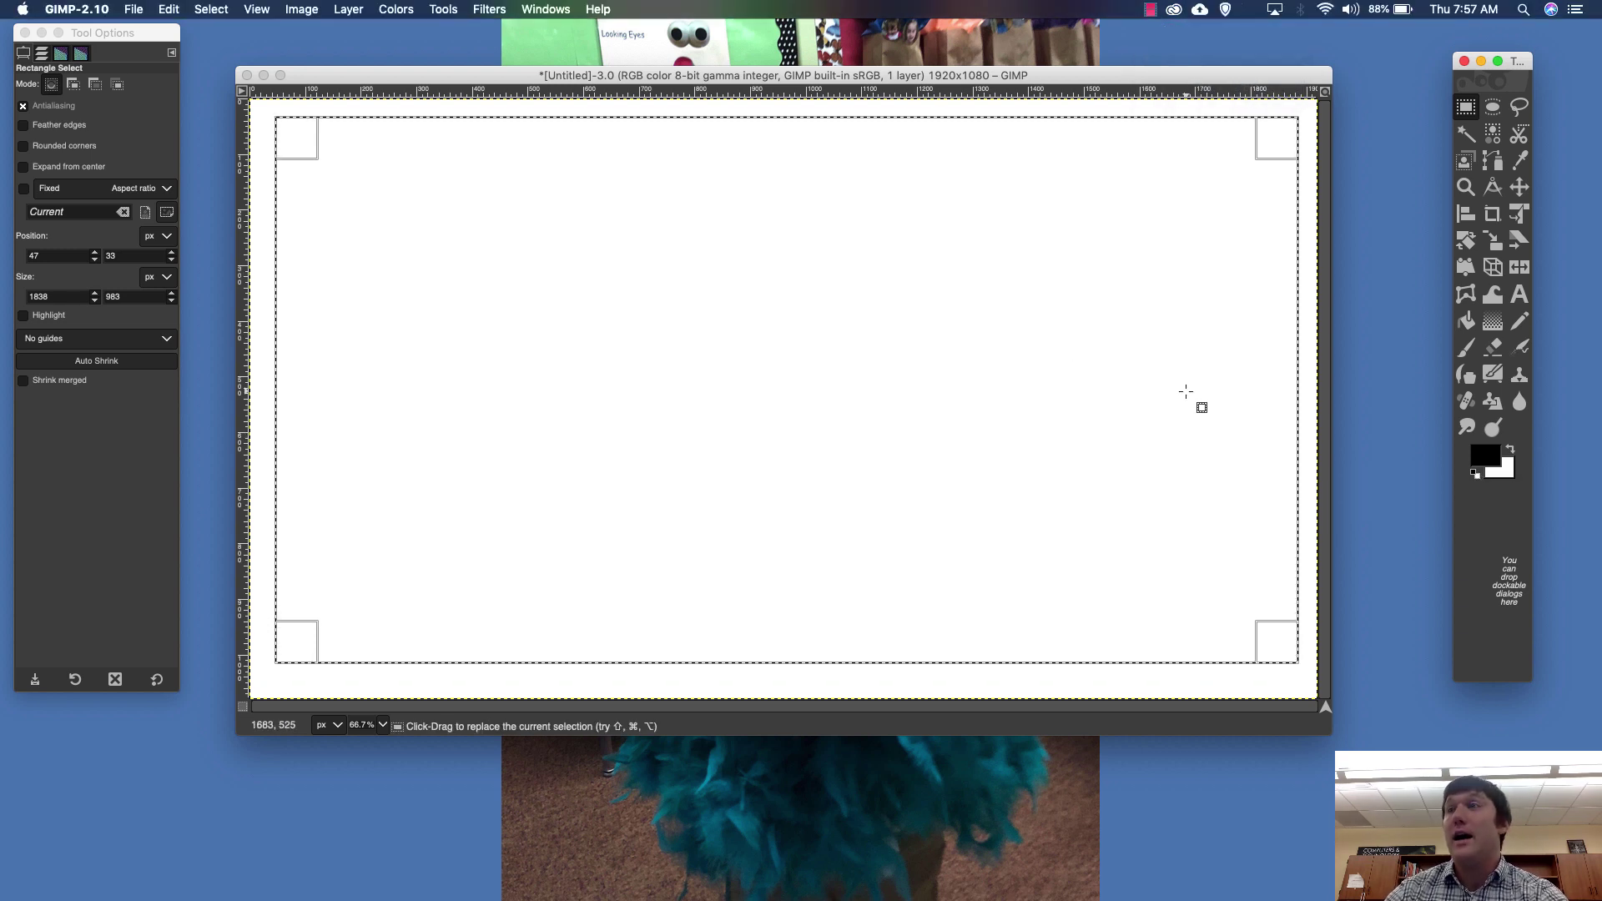
Open the foreground color for editing and choose the muted dark red 8c3c3c.
click(1490, 464)
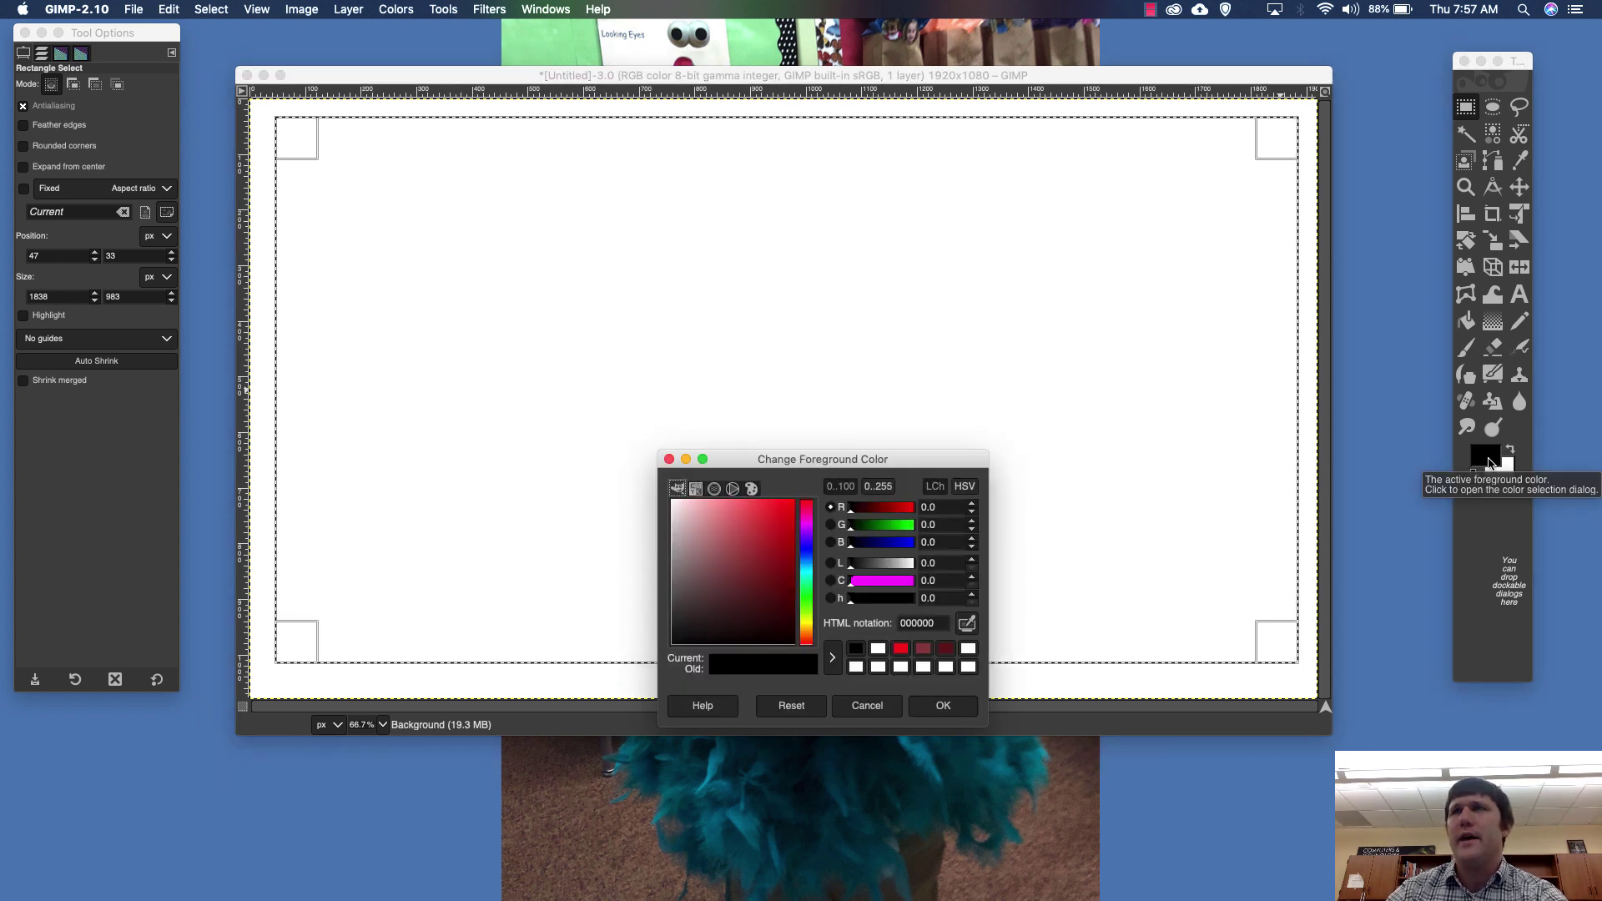
drag(858, 459, 934, 125)
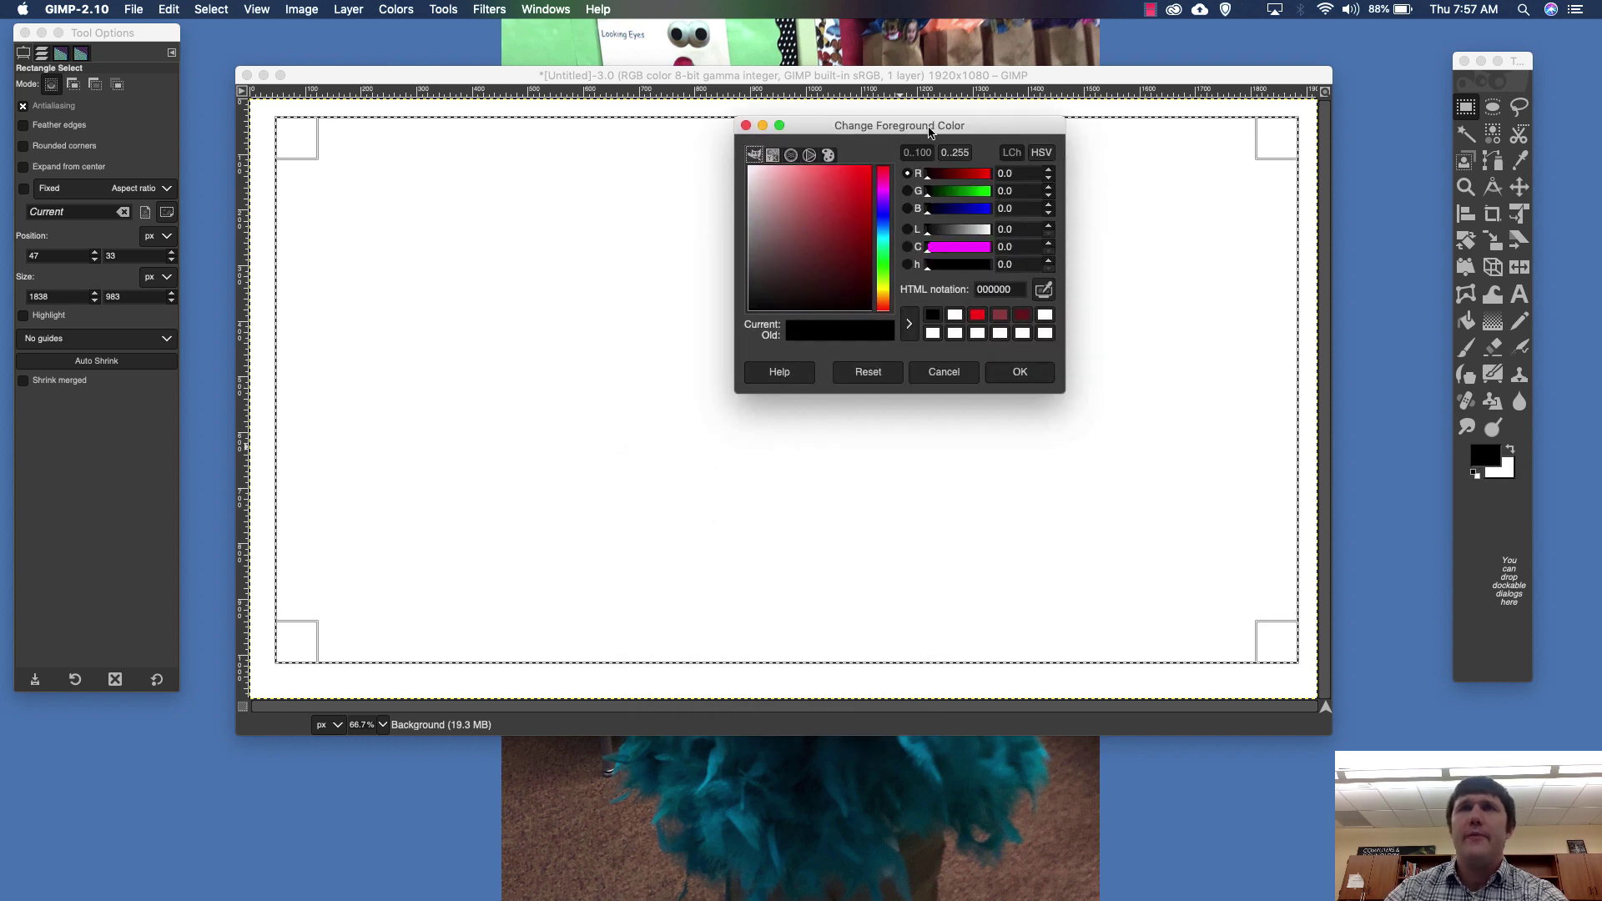
drag(816, 237, 818, 232)
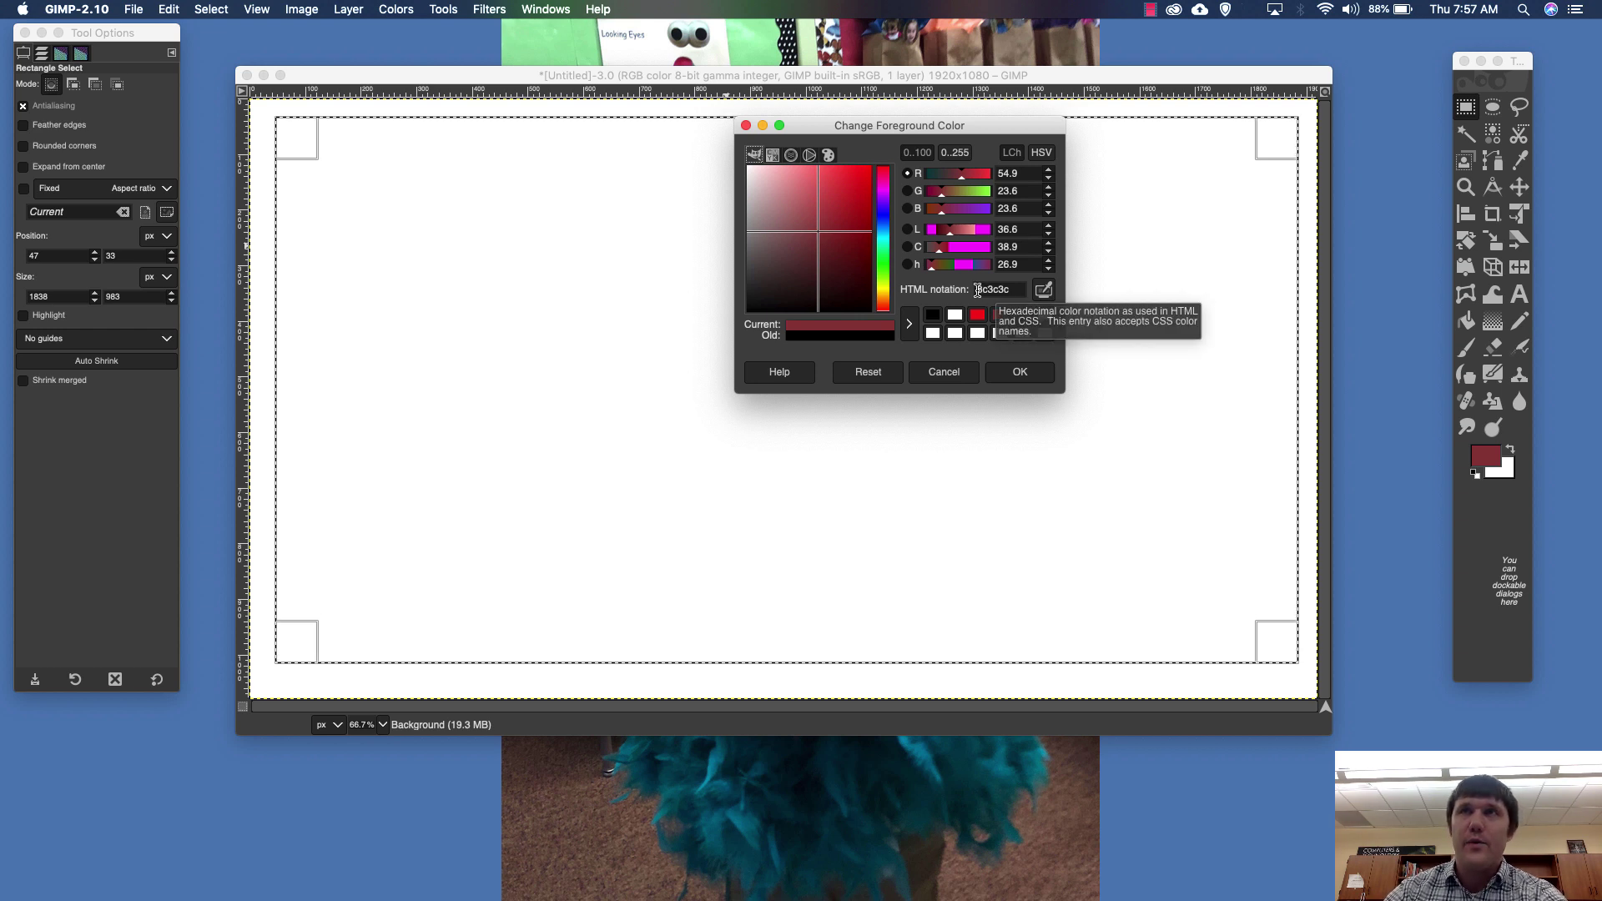
double_click(983, 289)
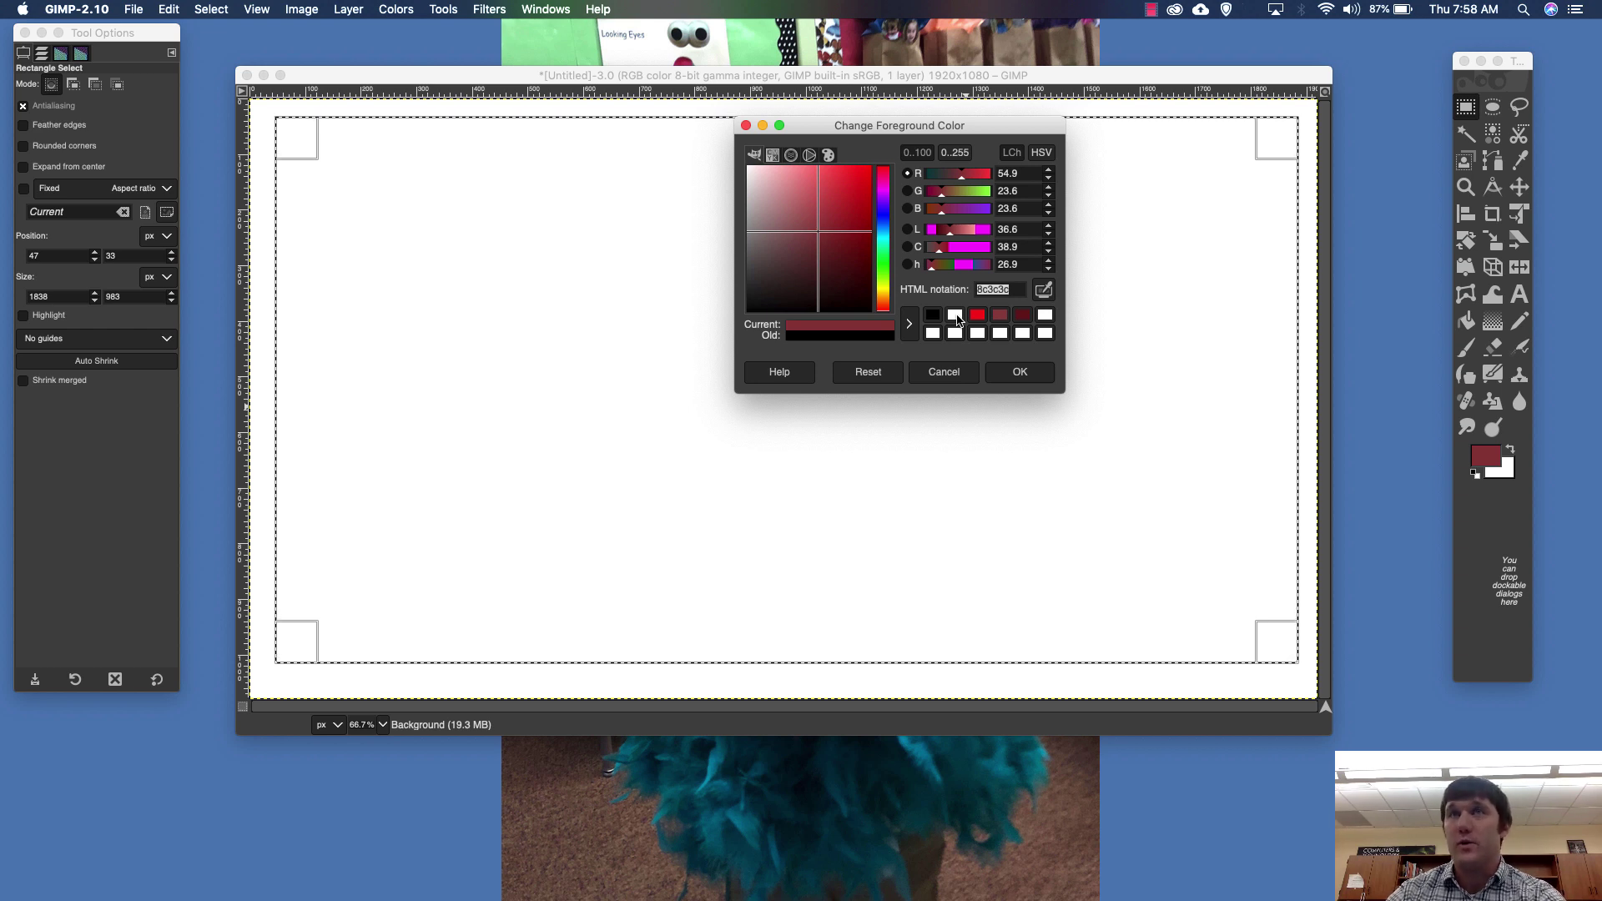
Try the alternative color selectors, including CMYK, palette and watercolor, and mix the deeper red 821e1d.
click(791, 156)
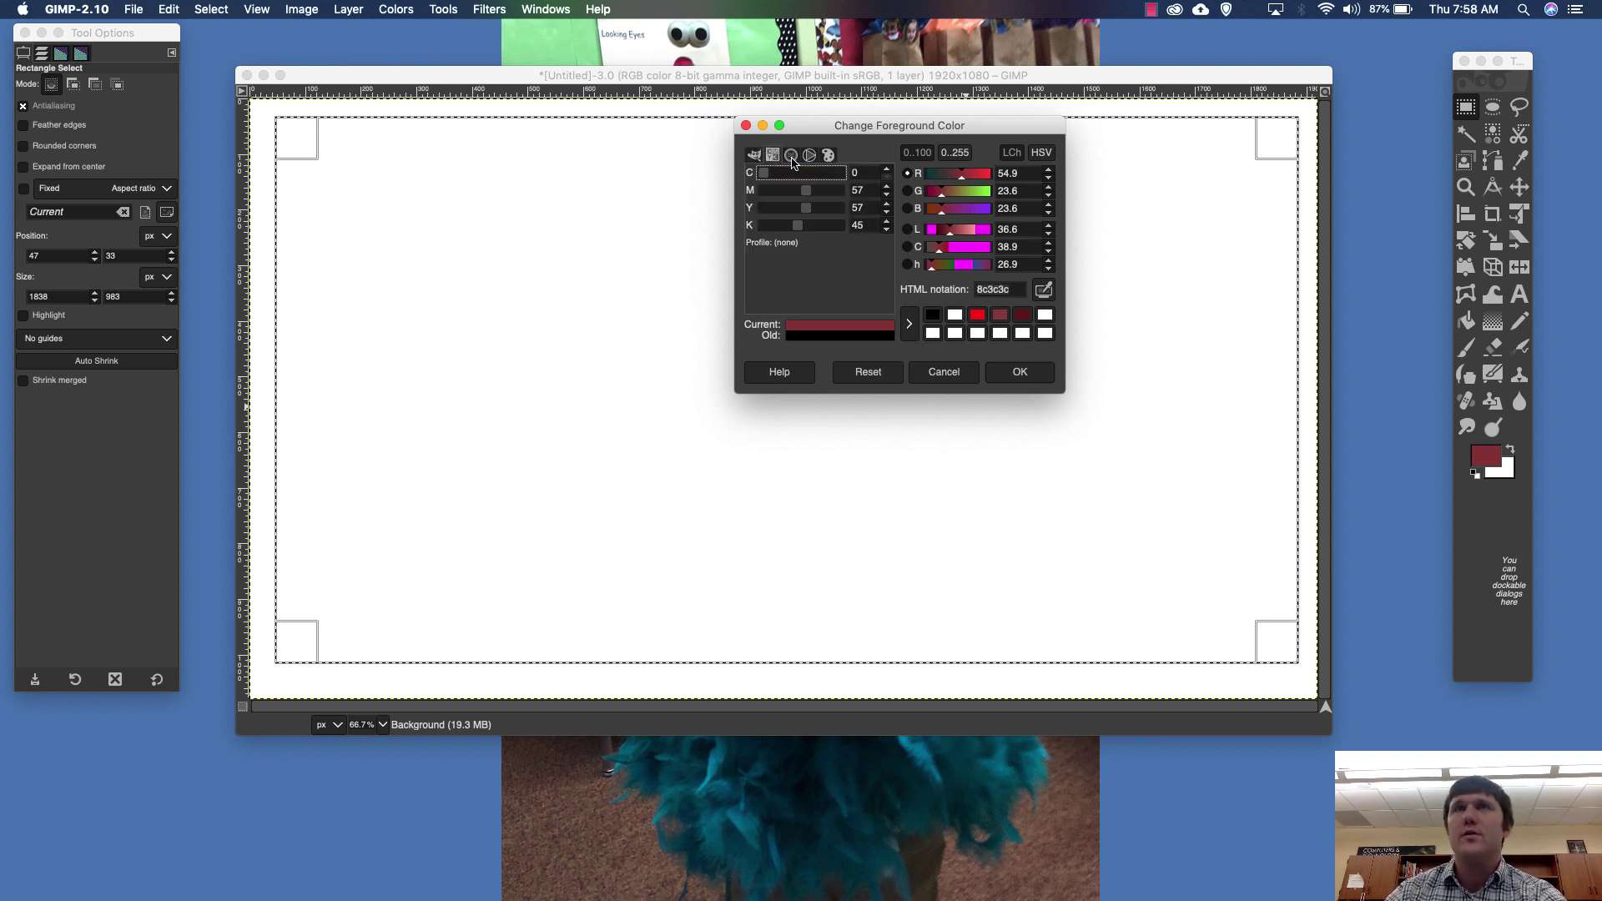
click(793, 161)
click(808, 159)
click(828, 158)
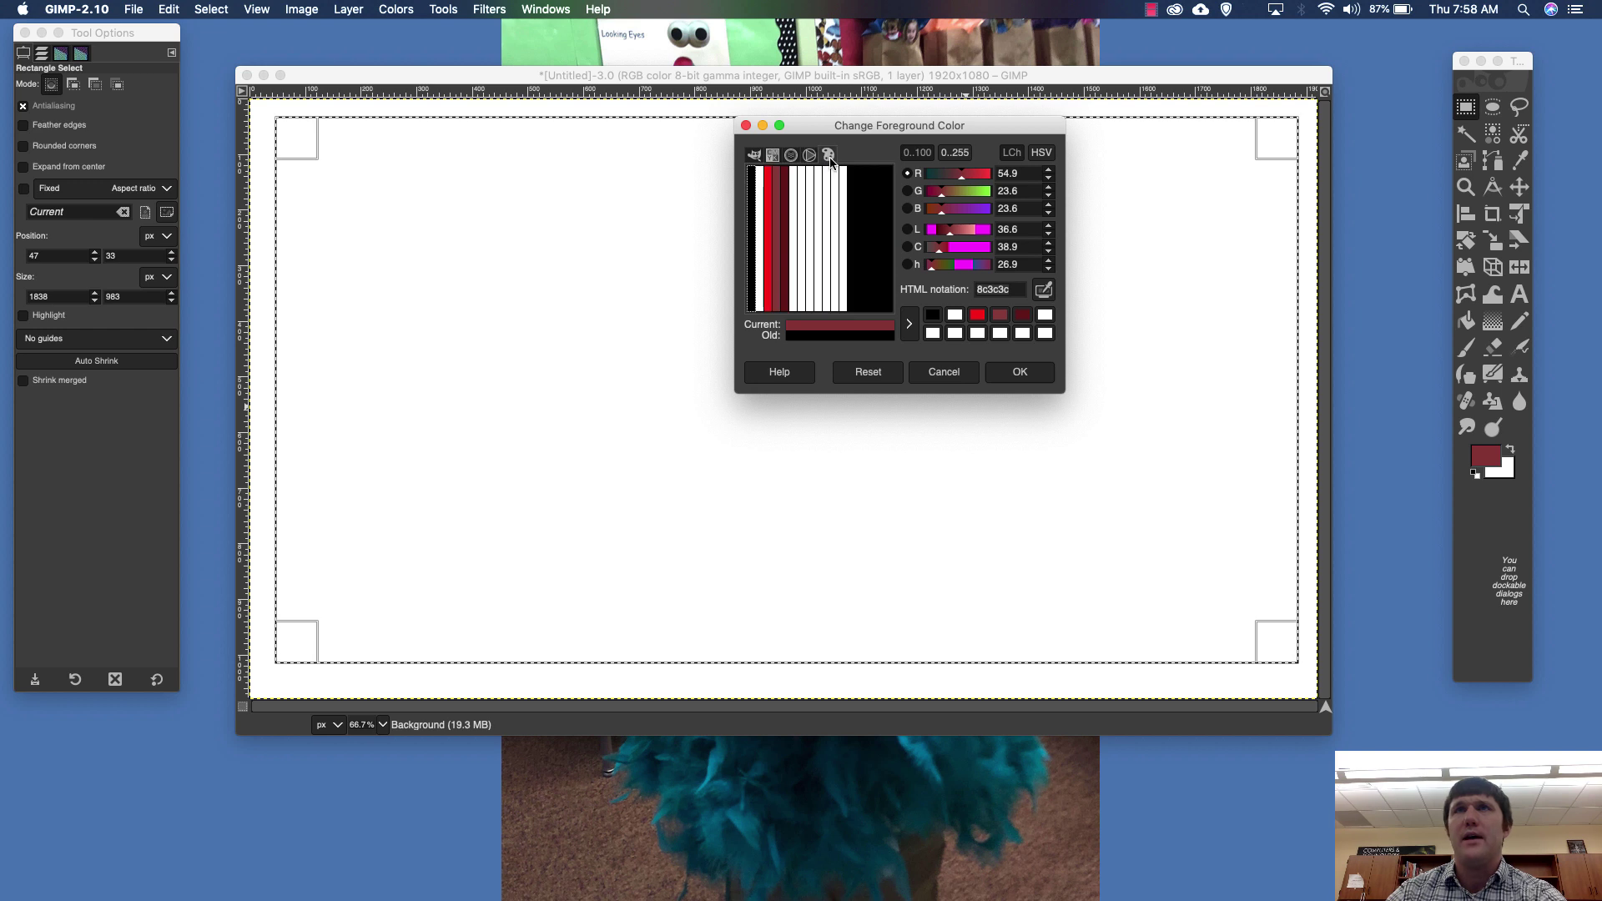
click(792, 157)
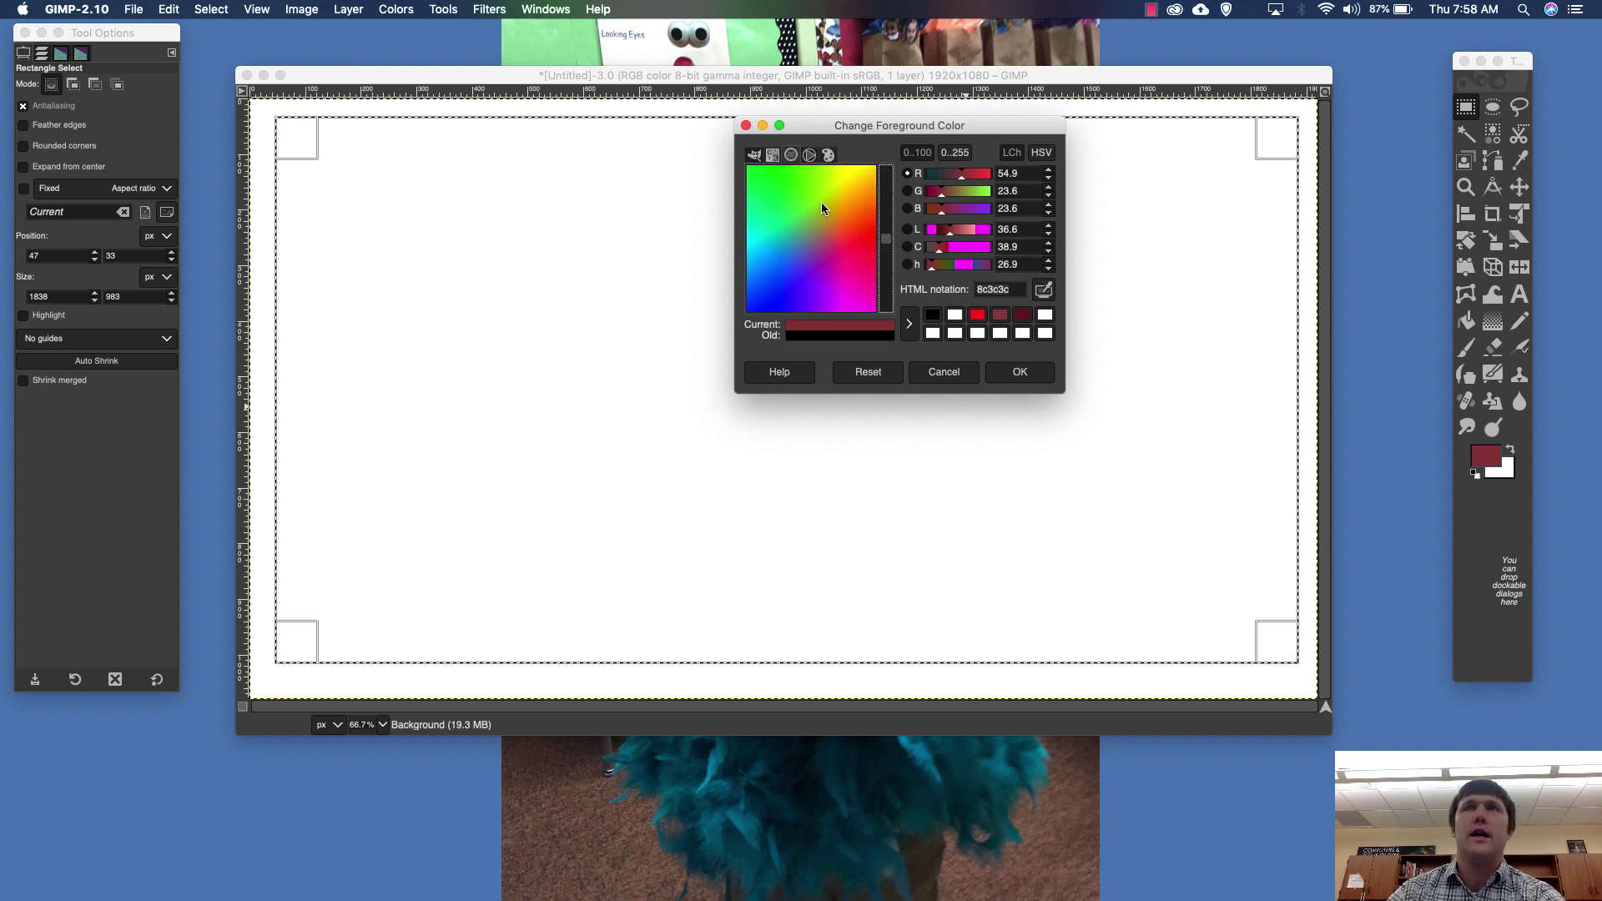
drag(821, 202, 887, 189)
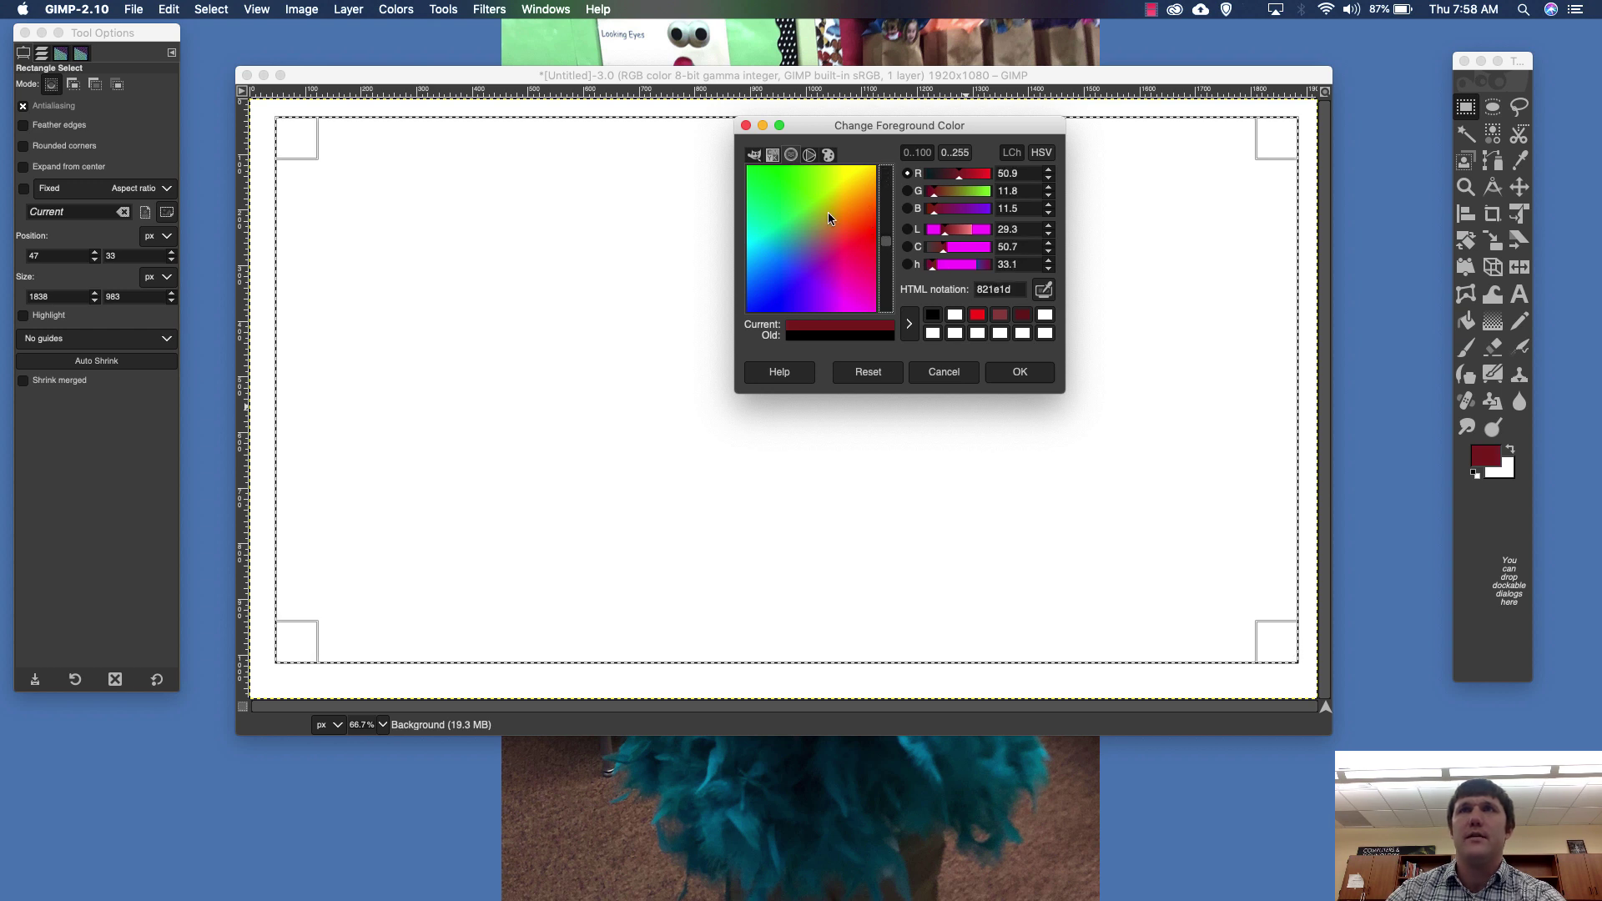
Set the foreground color to the medium green 259c2b using the standard hue and shade selector.
click(754, 156)
drag(817, 231, 858, 196)
click(884, 220)
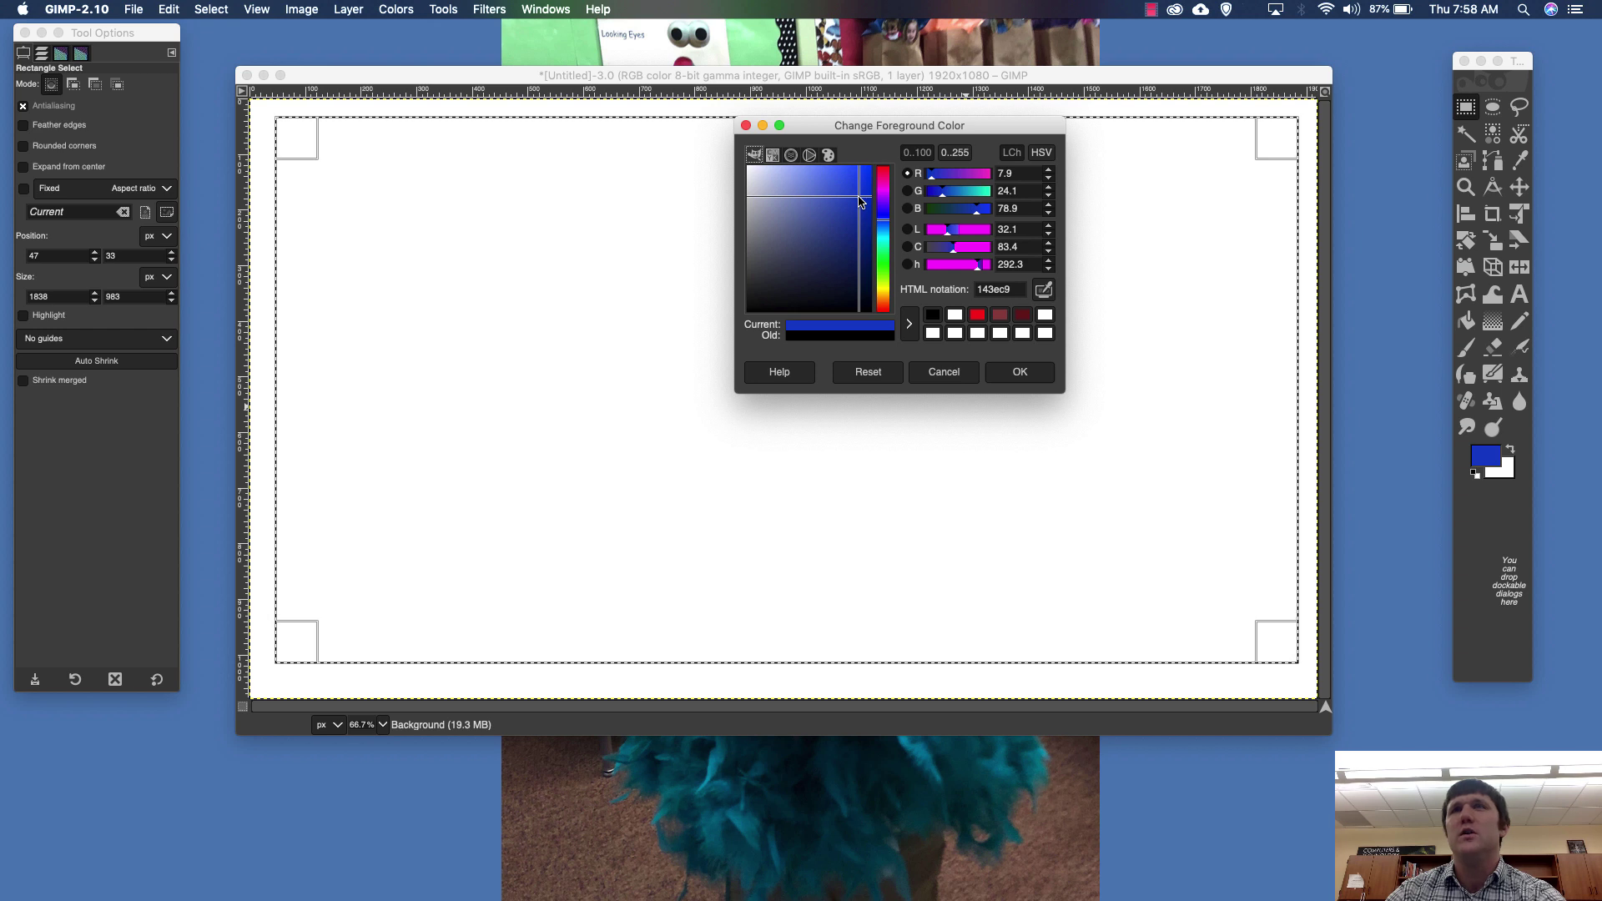
click(889, 264)
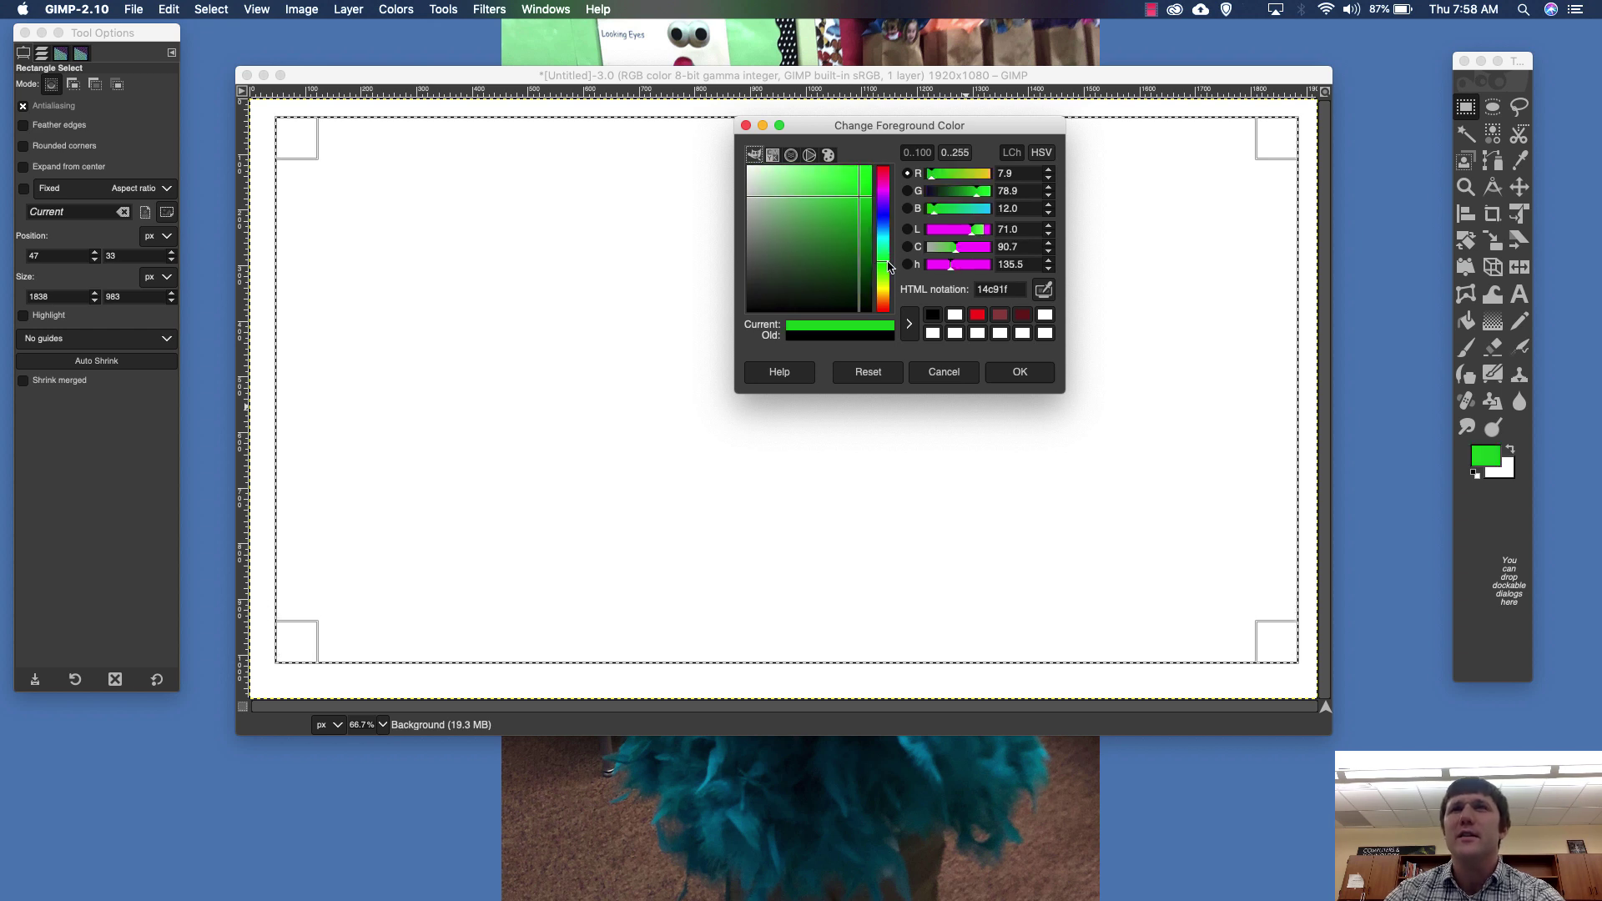
drag(859, 196, 840, 222)
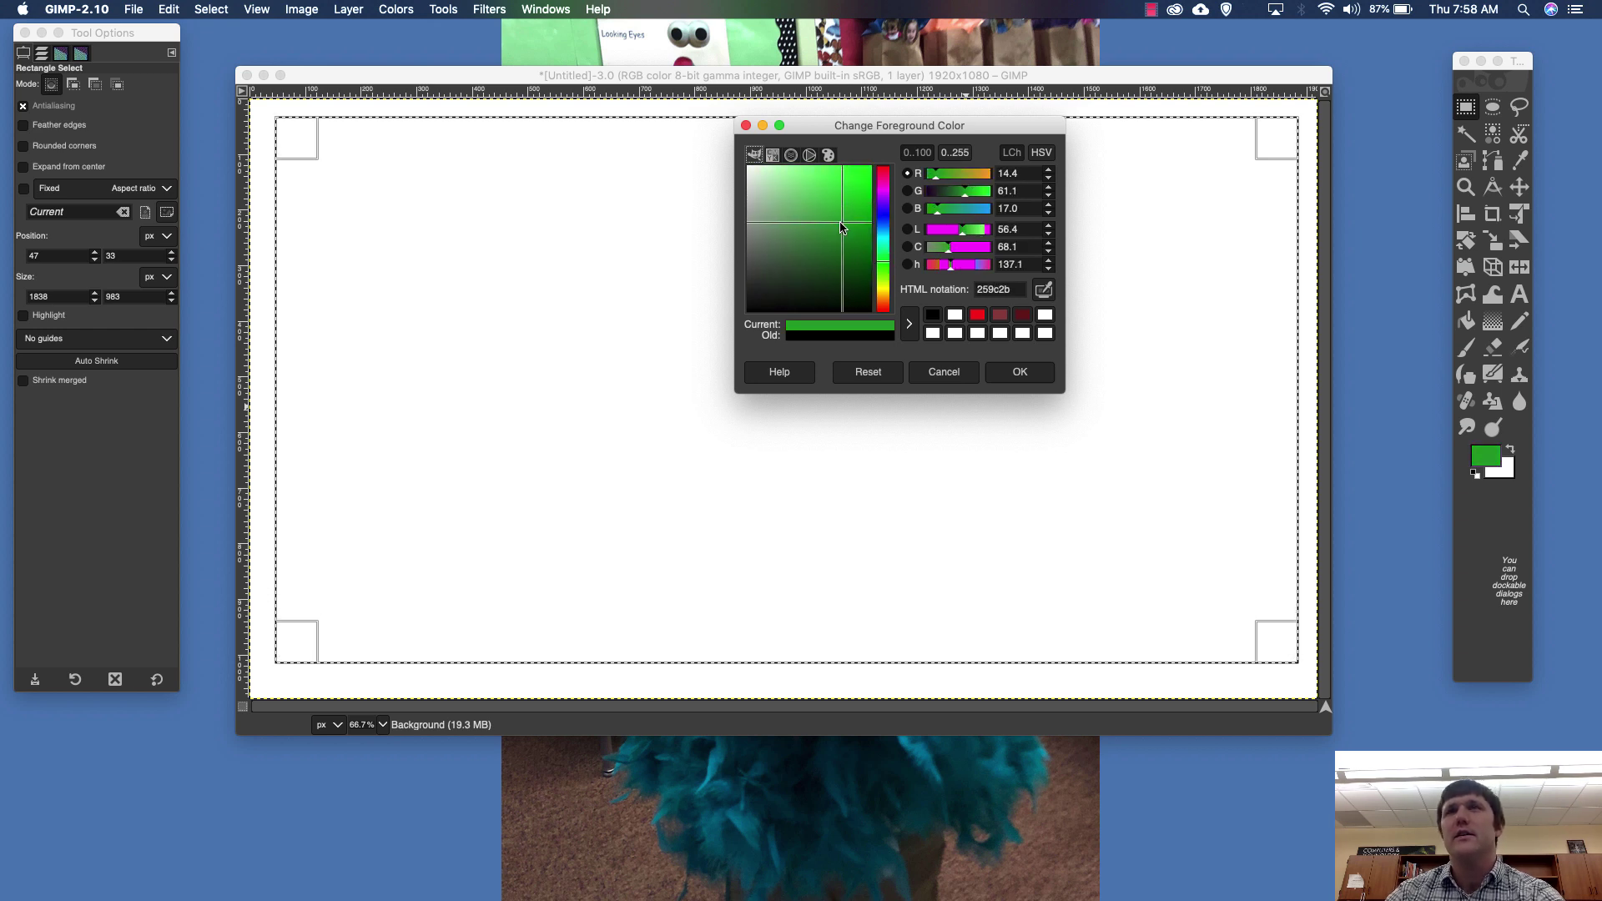
click(1020, 373)
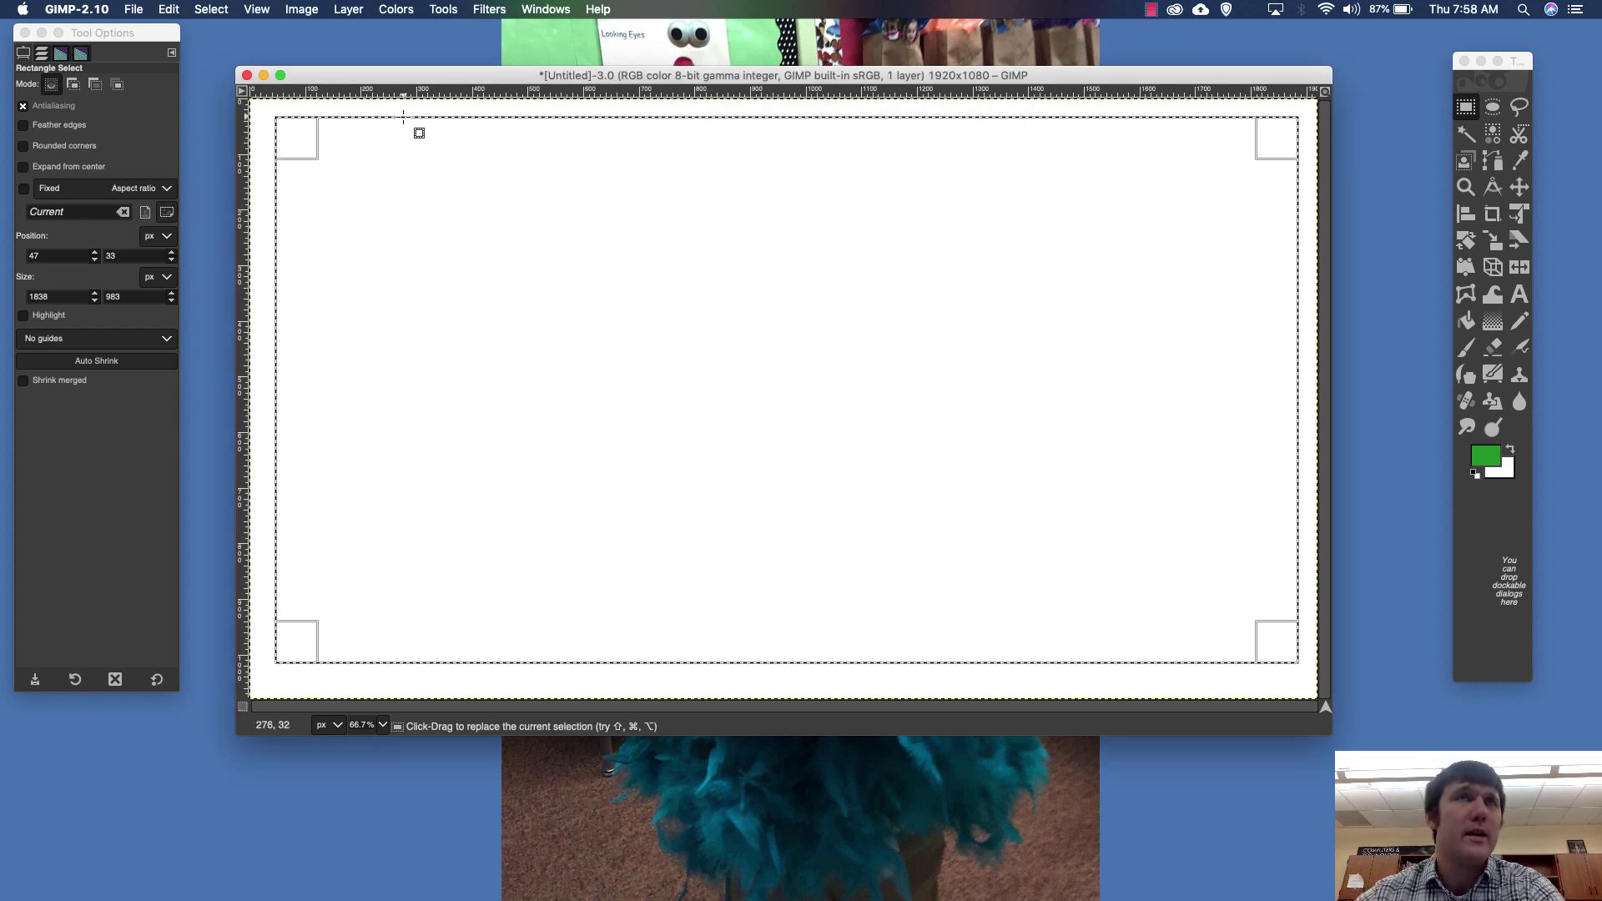
Fill the large rectangular selection with the green foreground color and commit the selection.
click(165, 10)
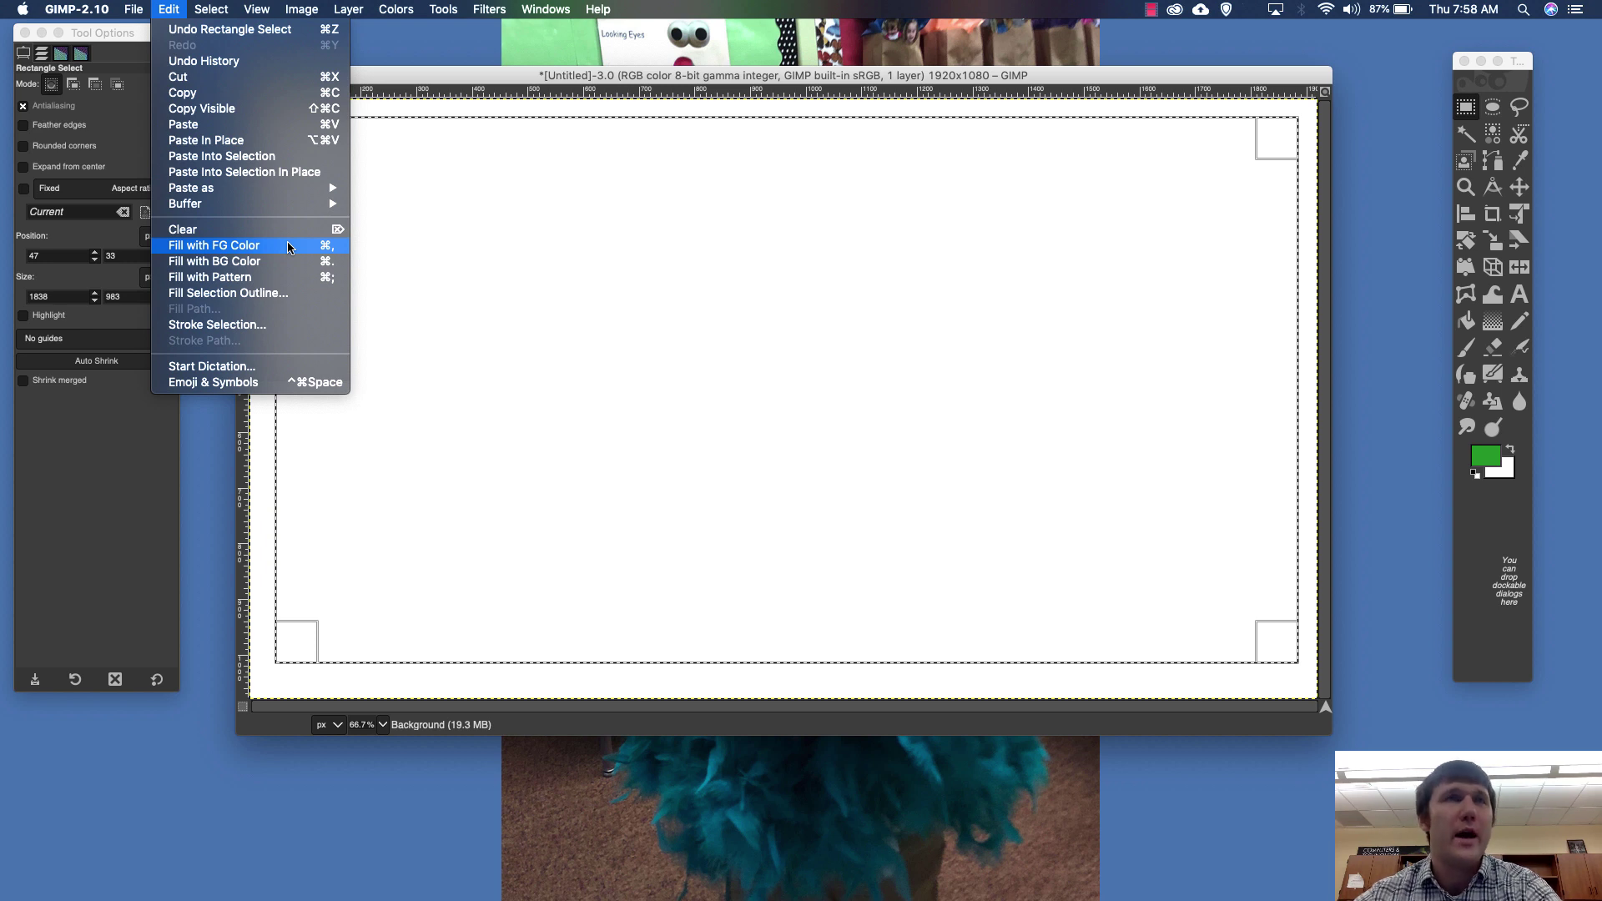
click(228, 244)
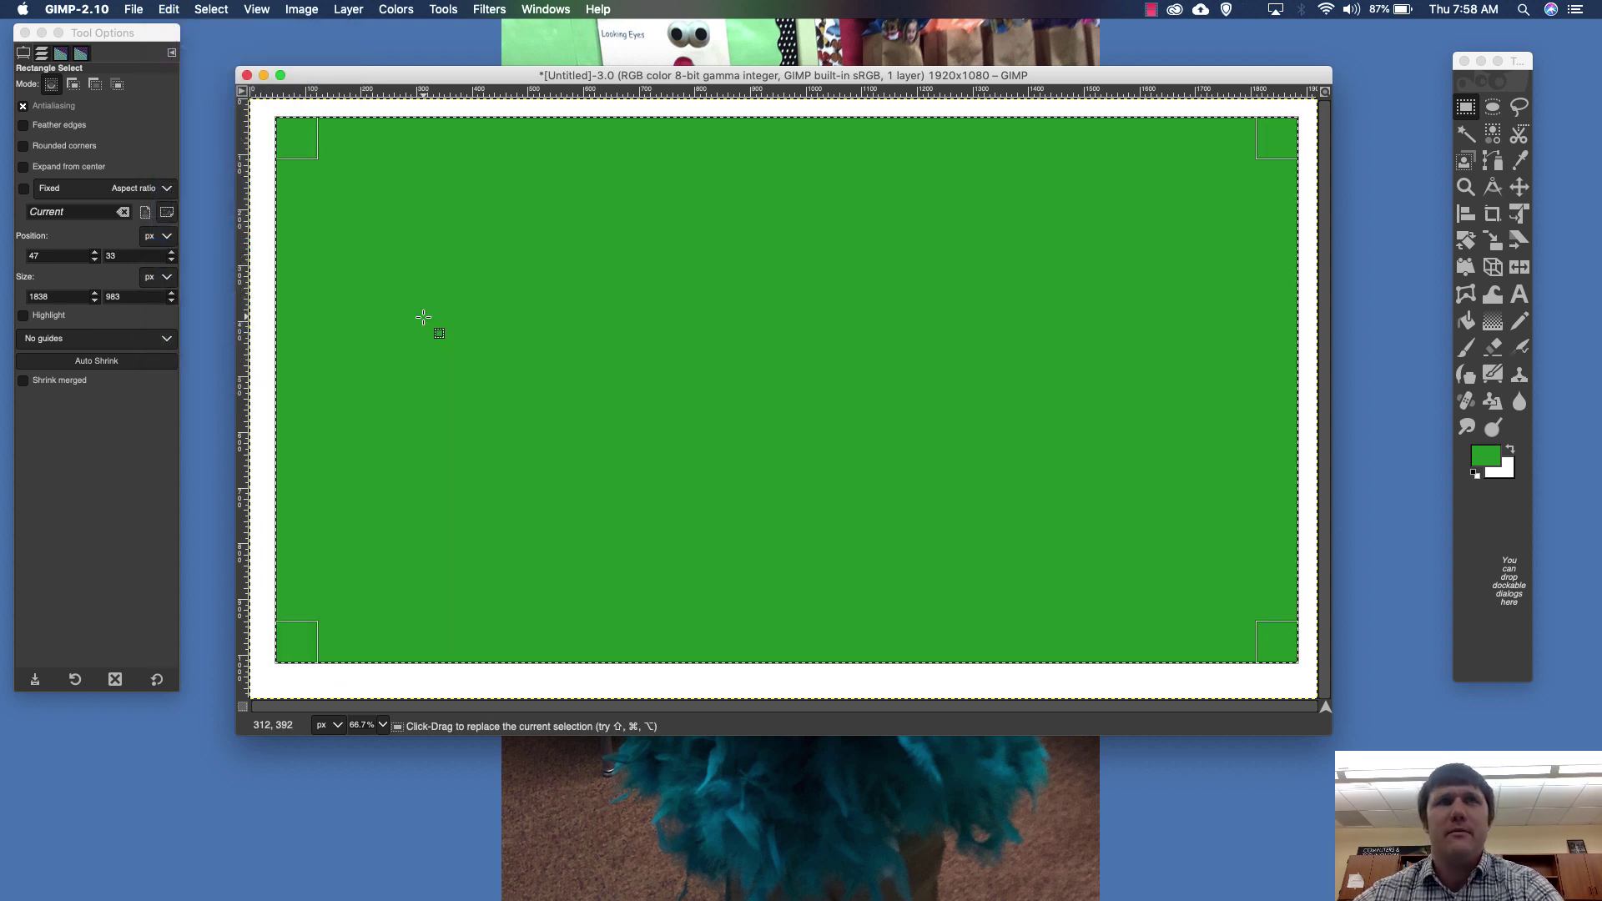
click(423, 317)
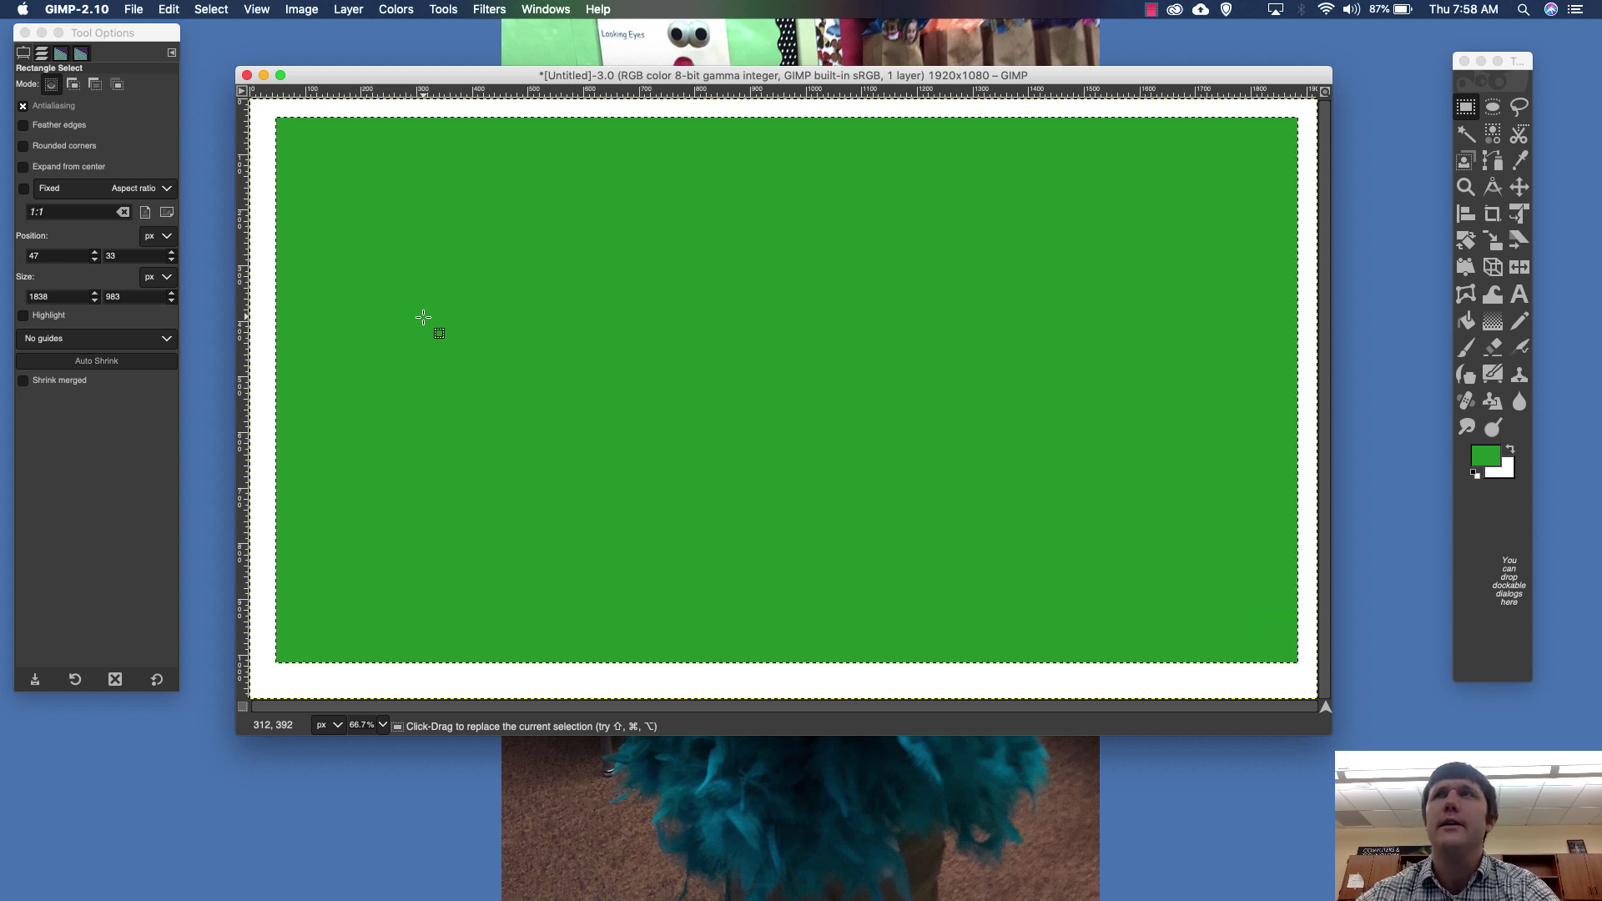
Draw a smaller rectangular selection inside the green area, about 1735 × 899 px at position 92, 63.
click(1493, 107)
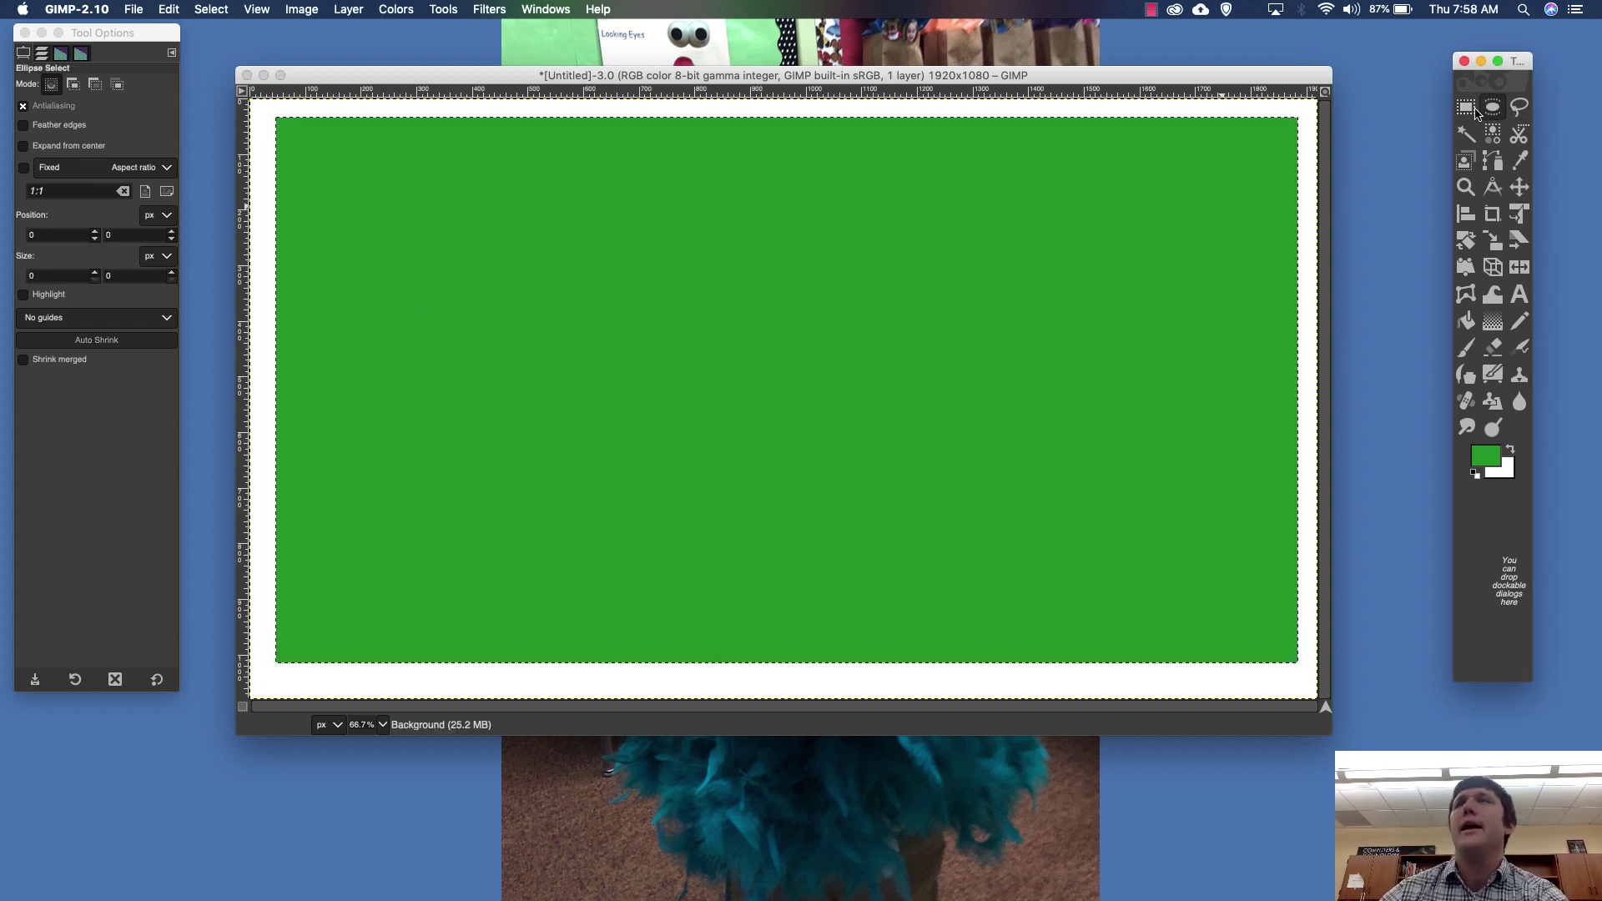
click(1465, 107)
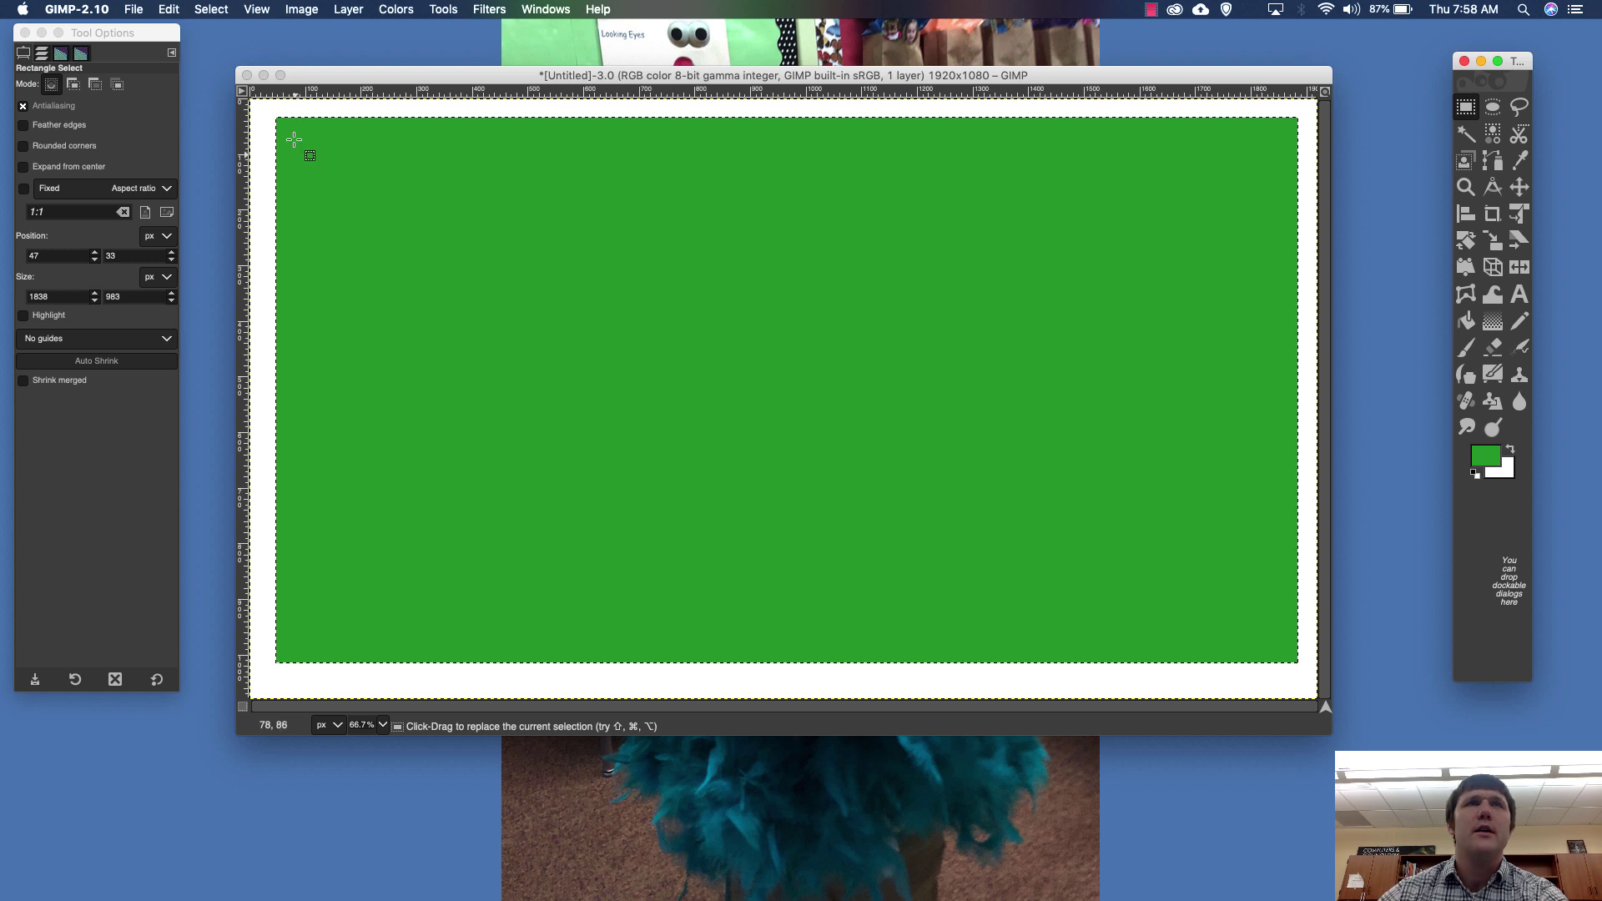
drag(300, 134, 1266, 632)
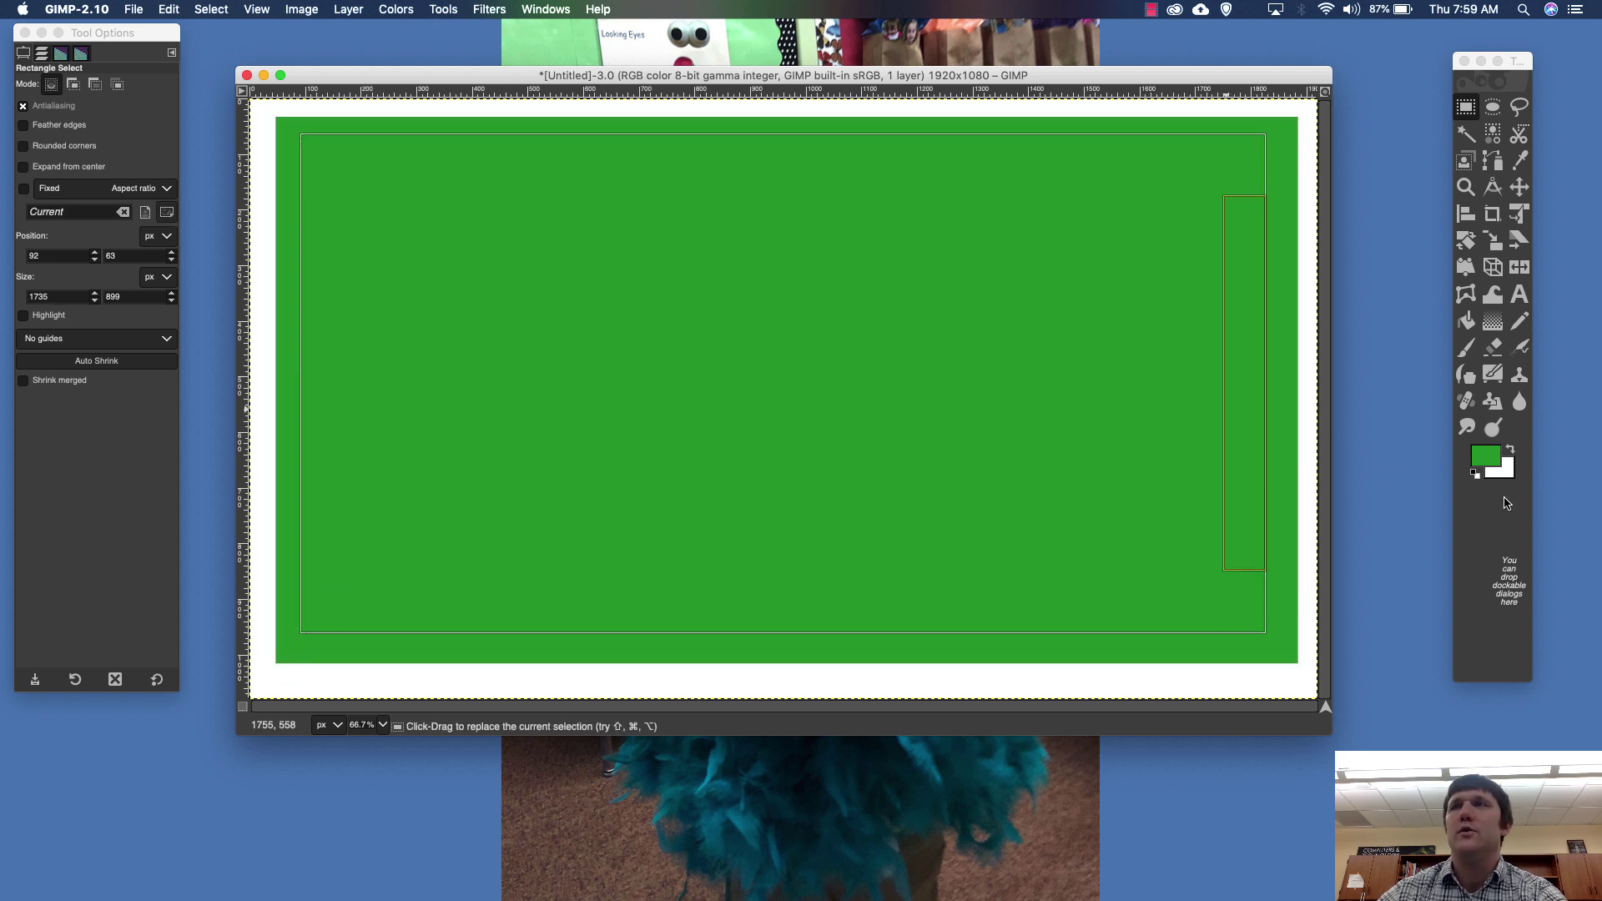
Set the foreground color to the blue 0f2ab8 and fill the inner rectangular selection with it.
click(1486, 456)
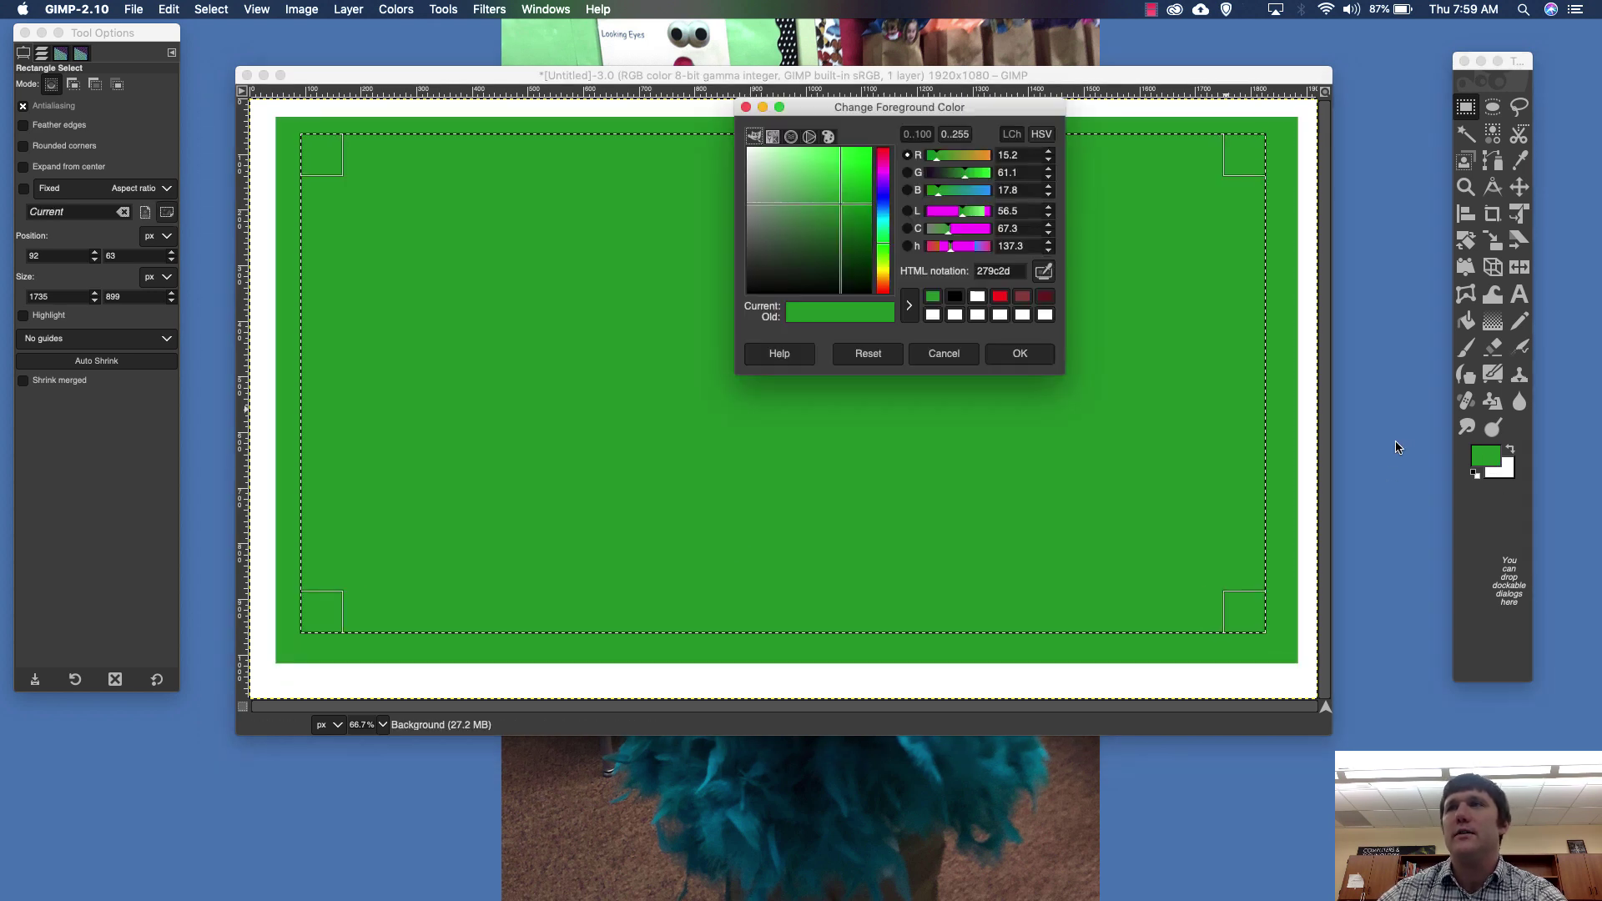
click(887, 204)
click(862, 186)
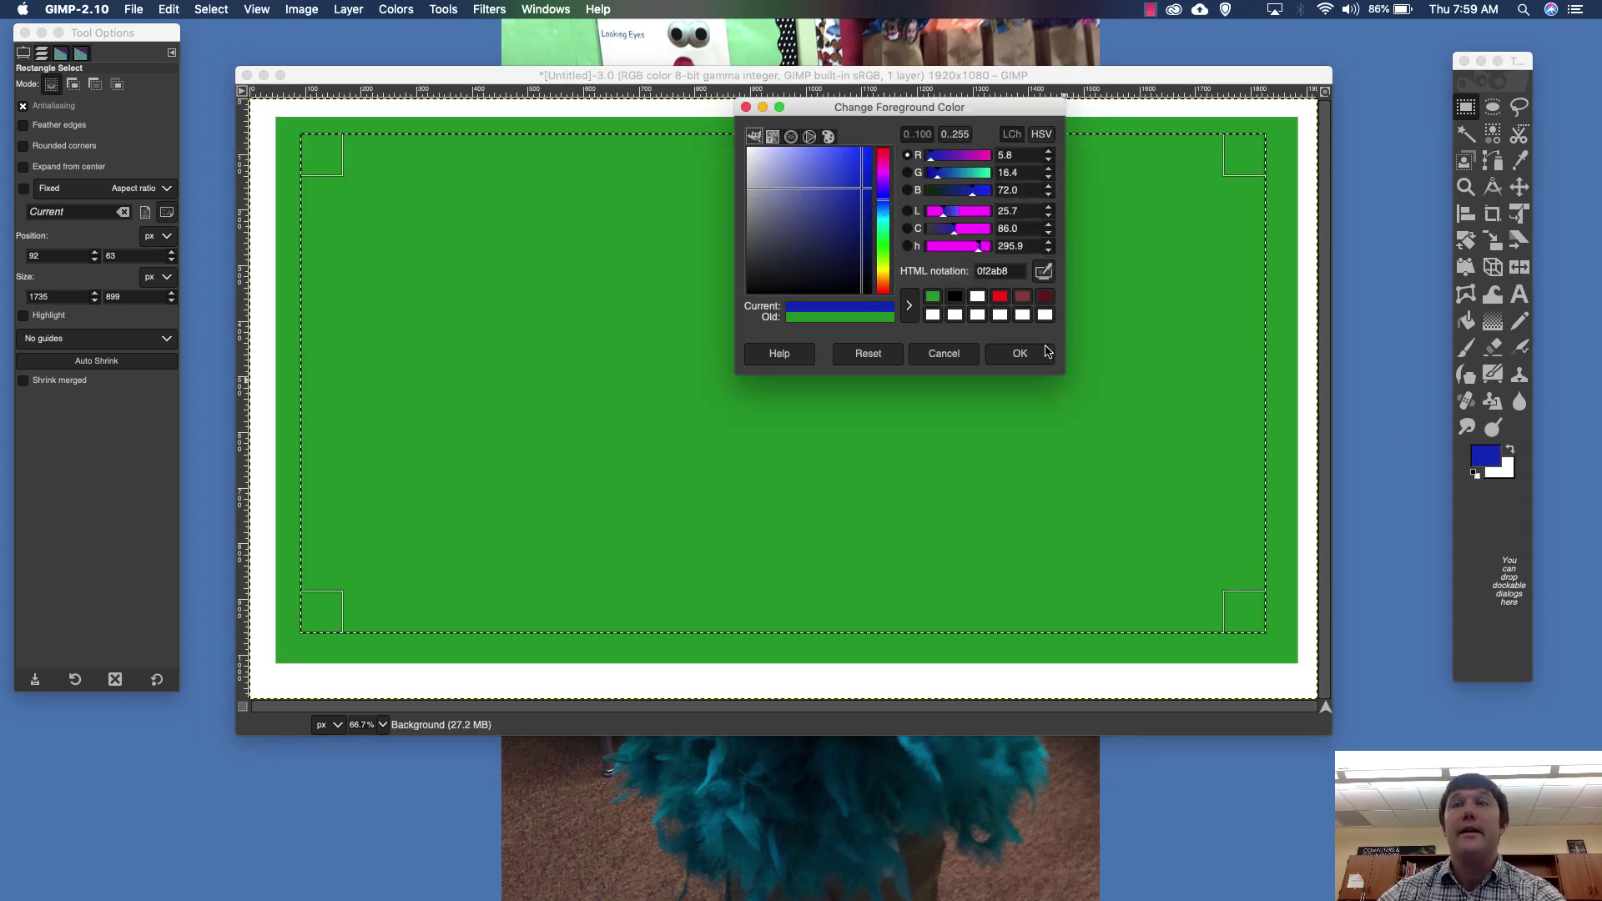
click(1047, 352)
click(211, 9)
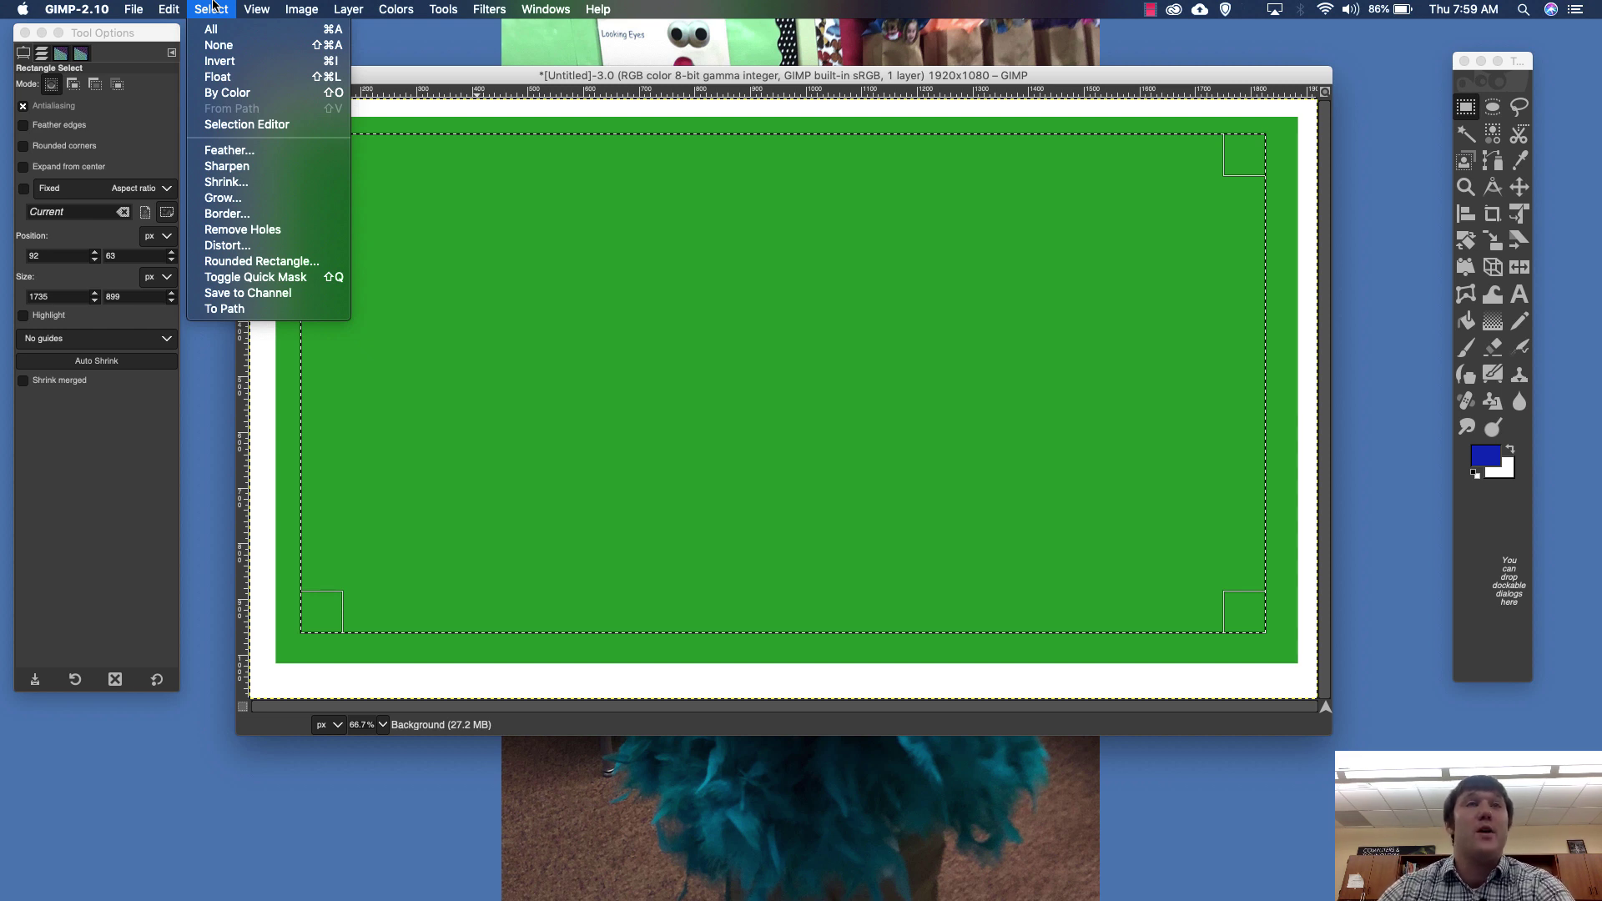
mouse_move(161, 6)
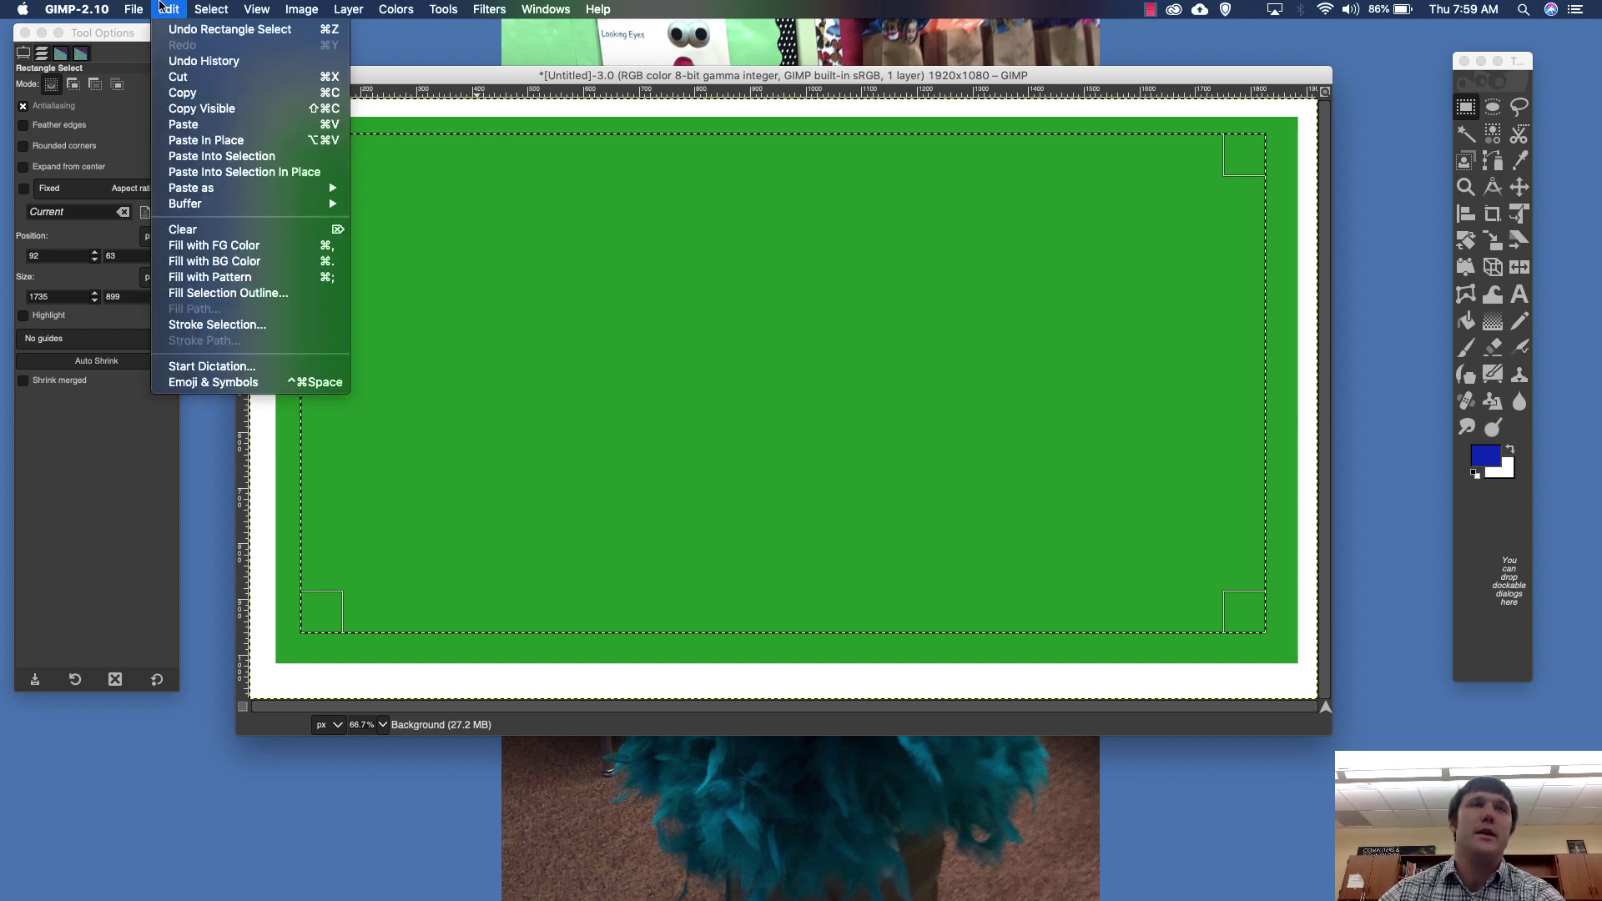
click(208, 253)
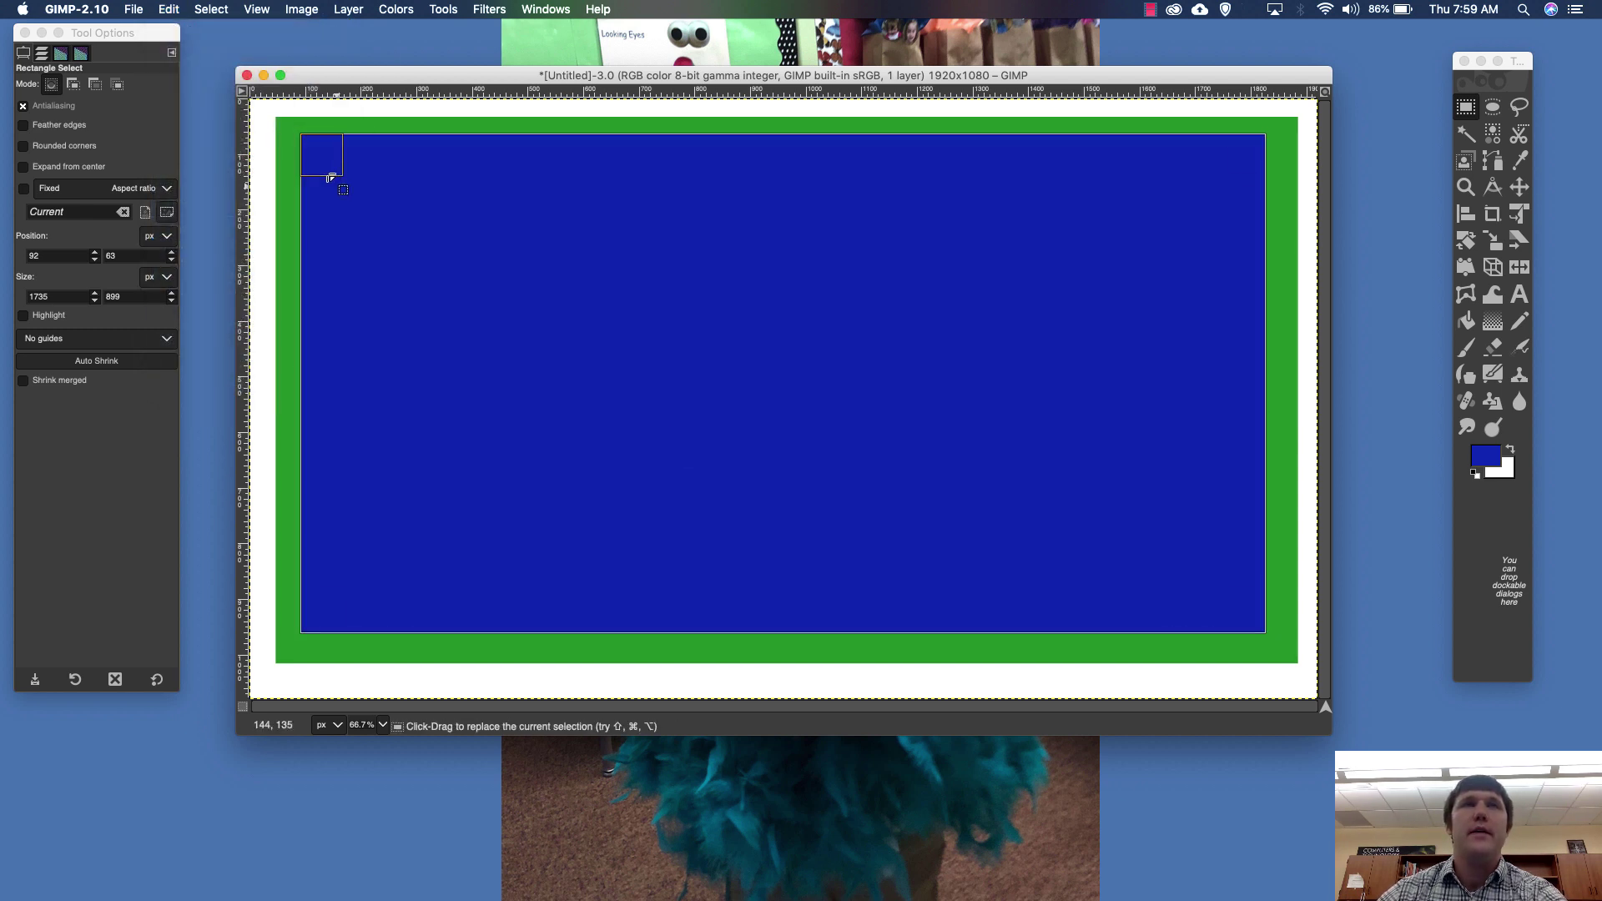
Shrink the rectangular selection from its upper-left corner to about 1521 × 799 px and fill it with the blue foreground color.
drag(318, 153, 442, 220)
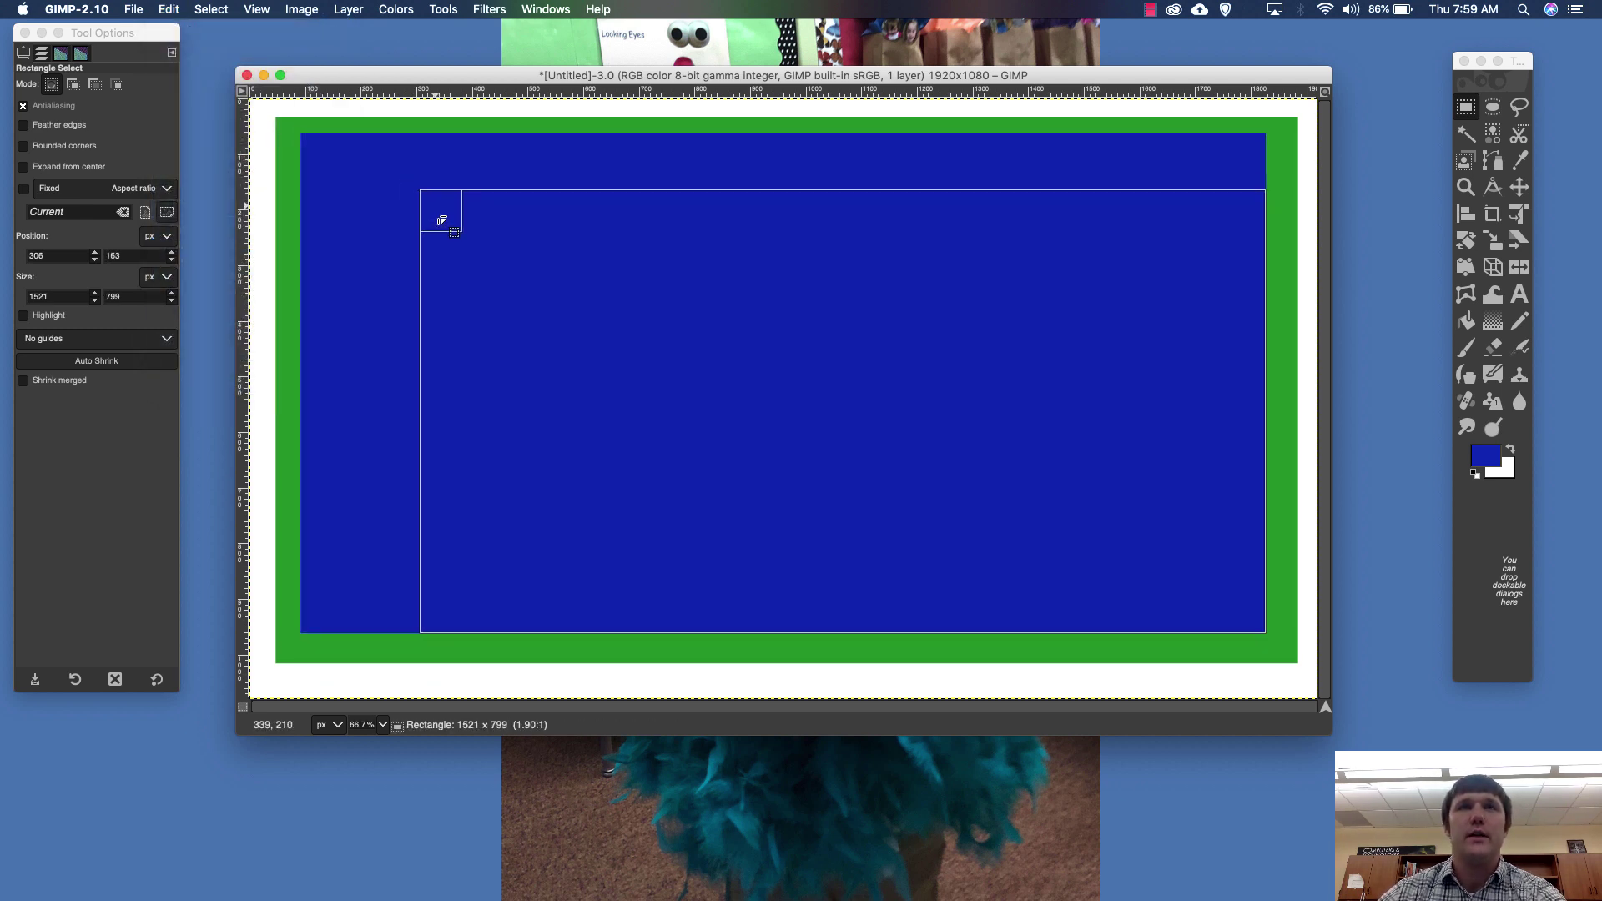
click(171, 9)
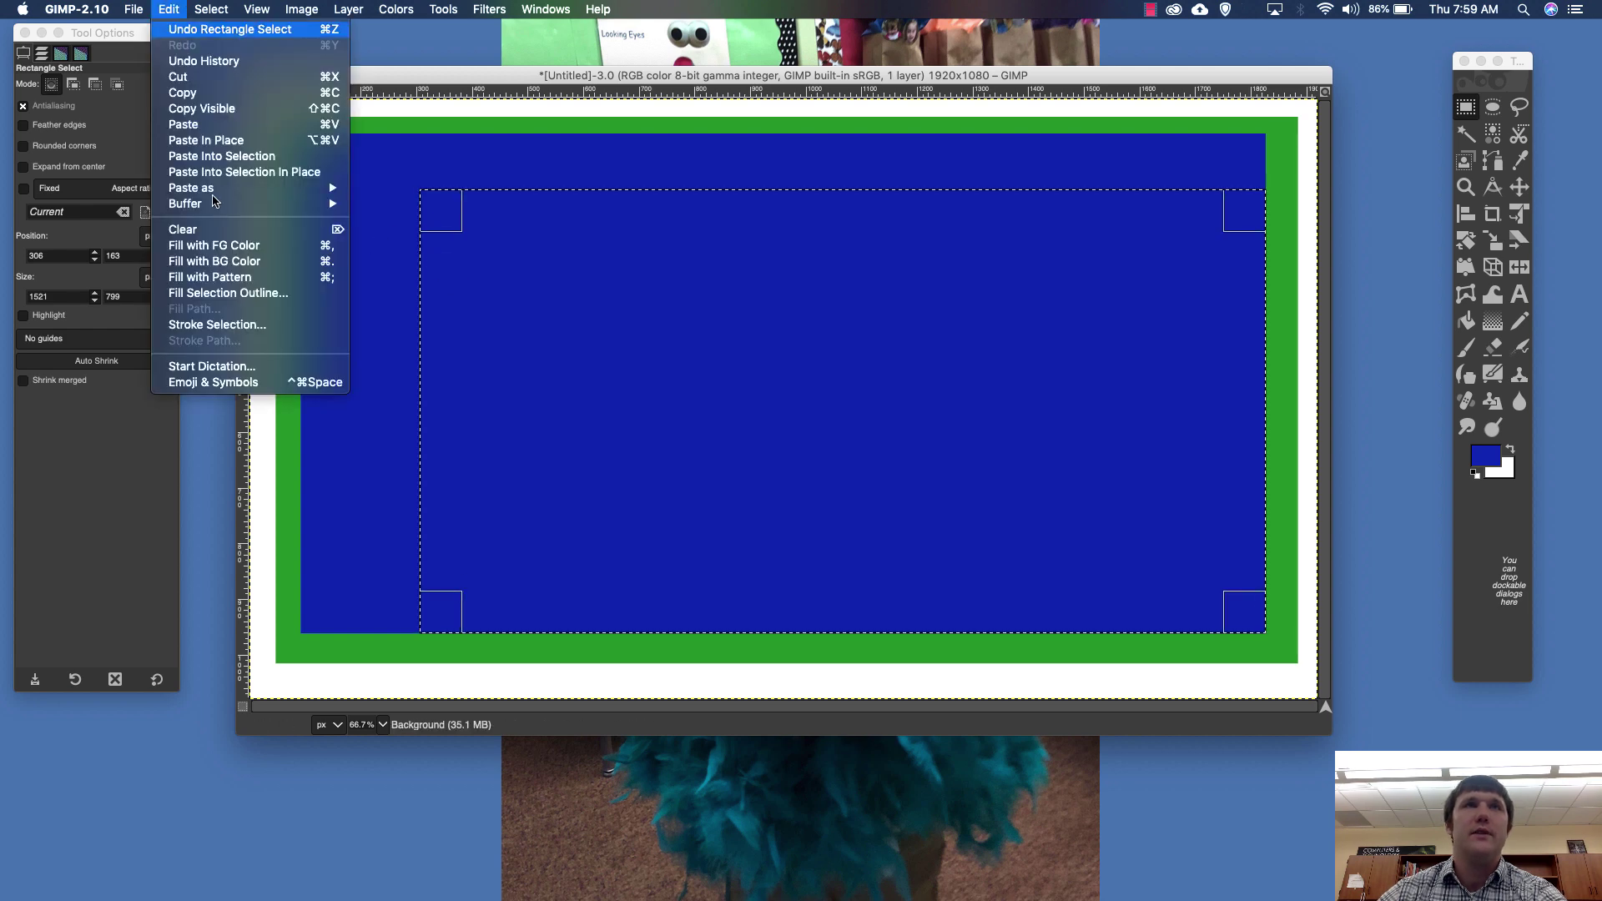
click(213, 245)
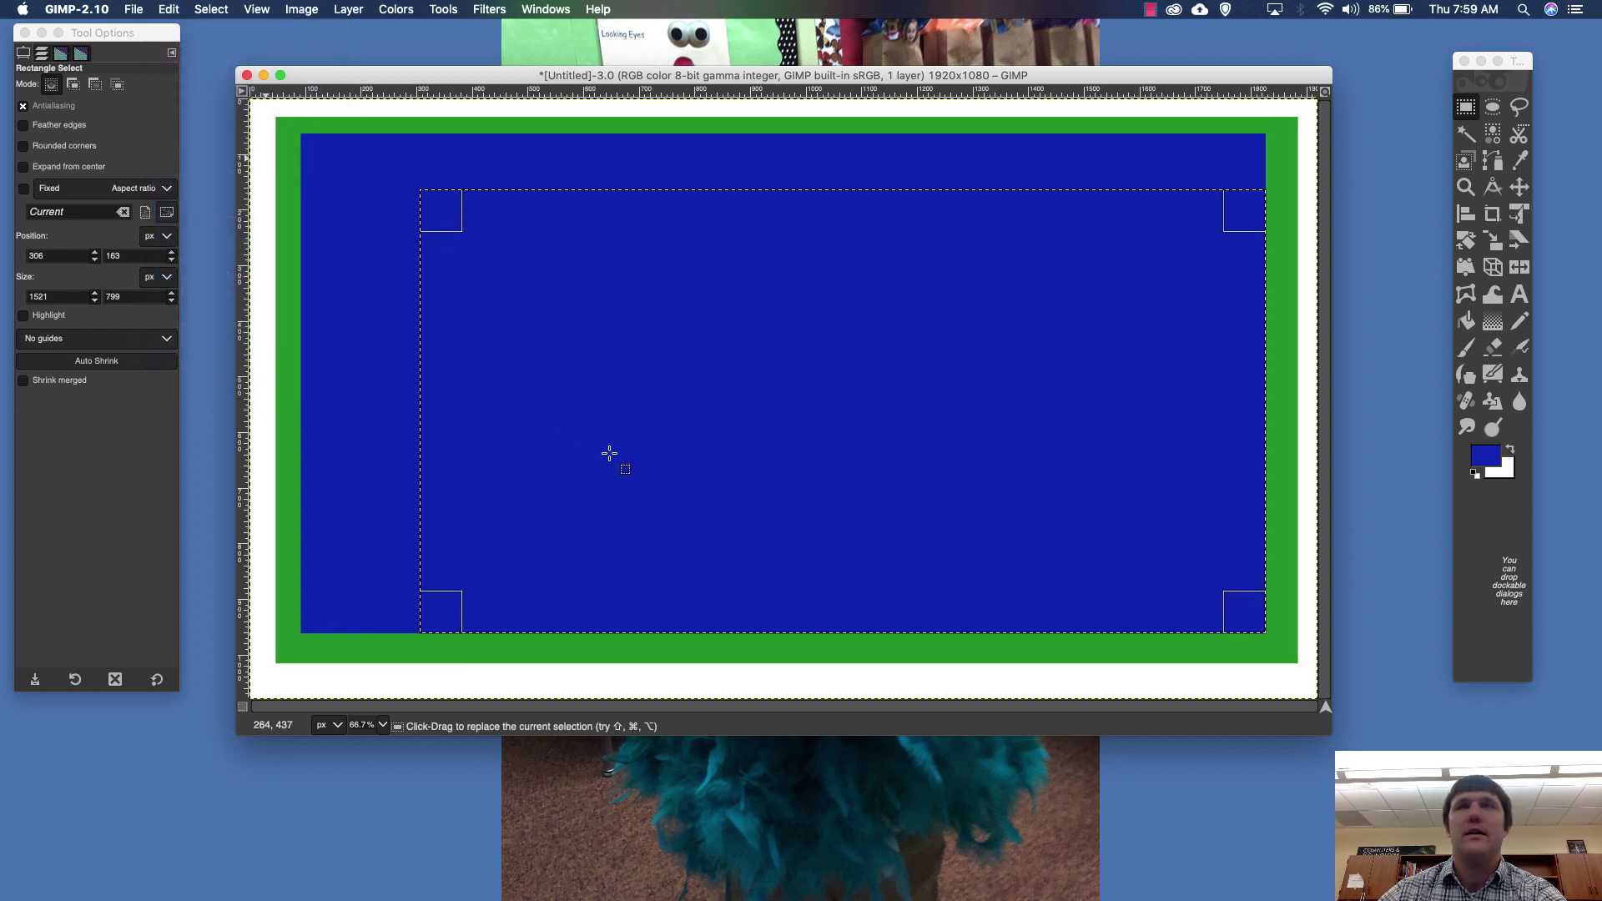
Set the foreground color to the yellow-green 7fb80f and fill the reduced rectangular selection with it.
click(1486, 456)
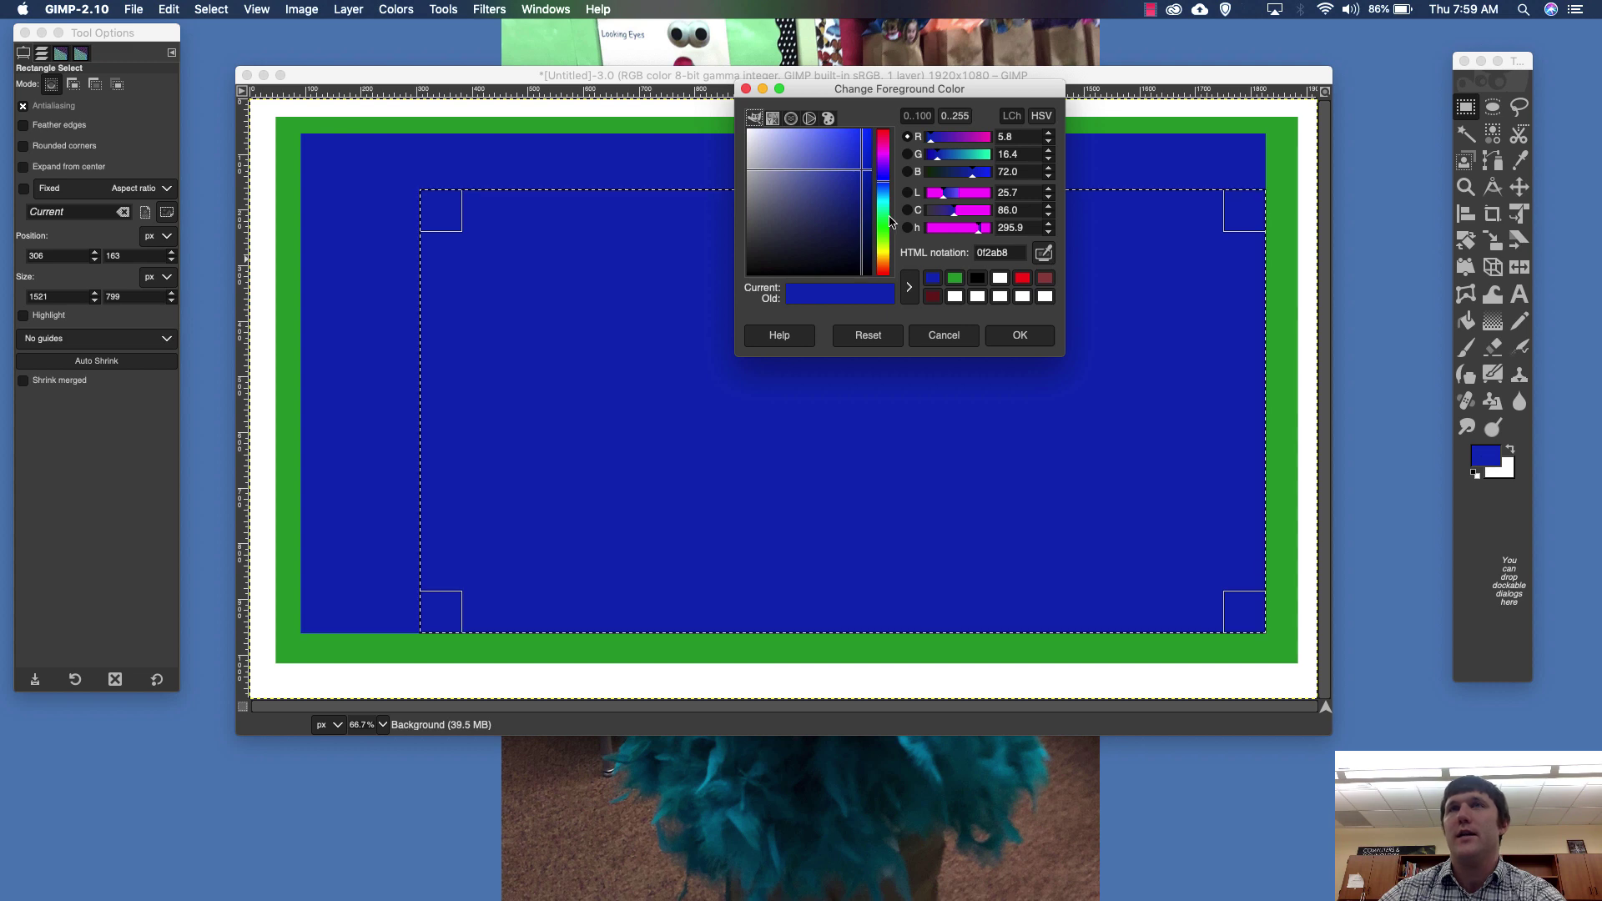
drag(885, 222, 884, 247)
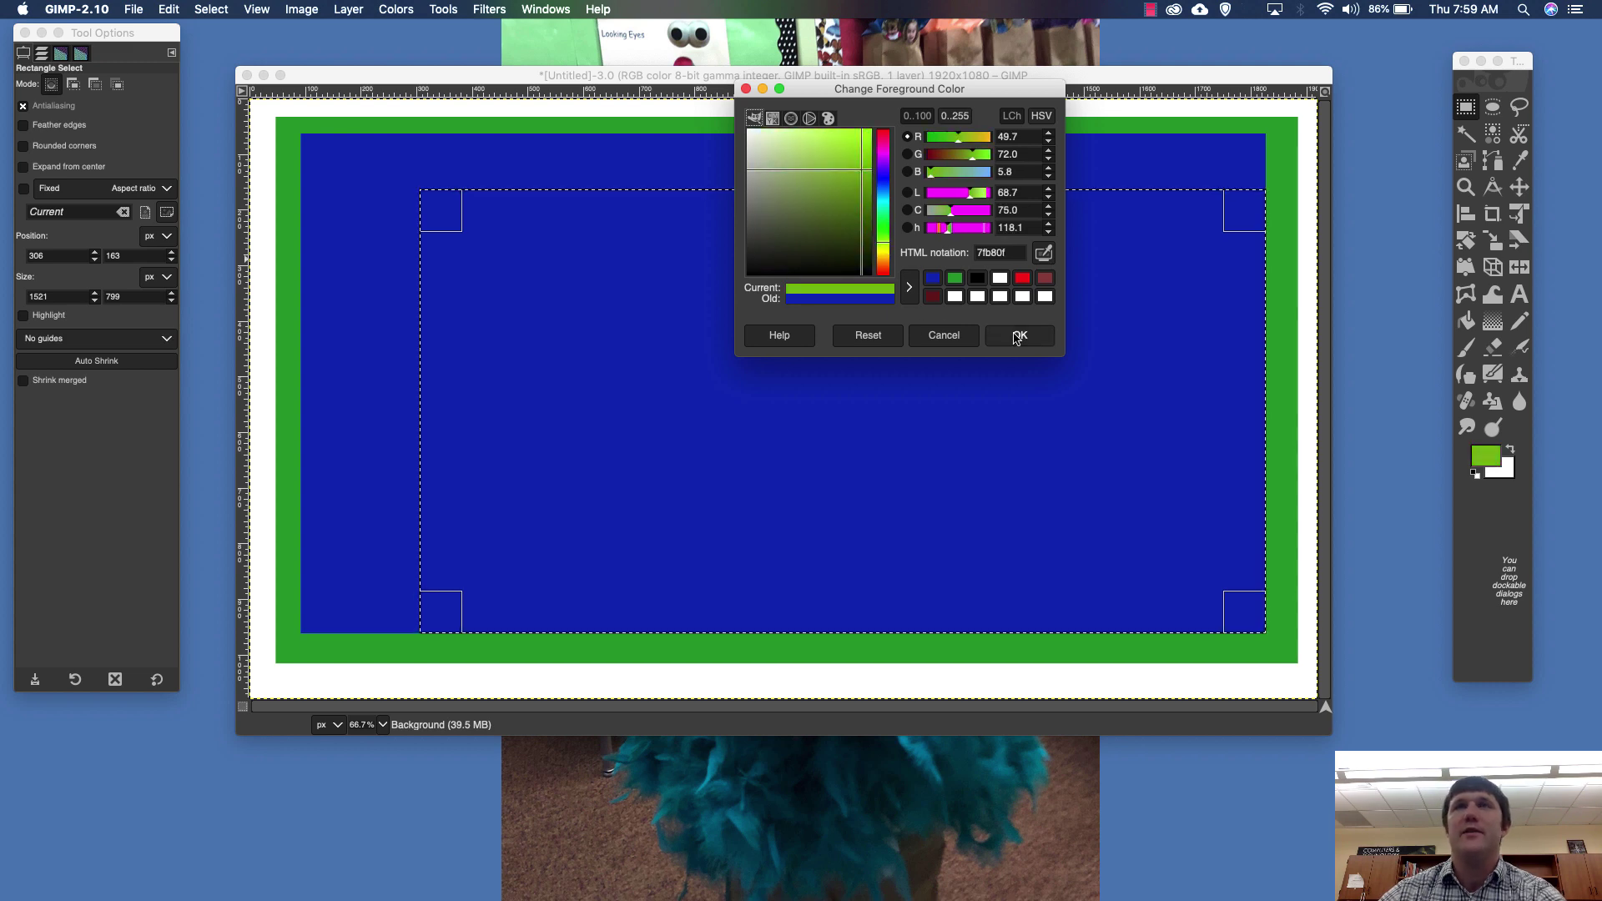
click(1017, 335)
click(211, 10)
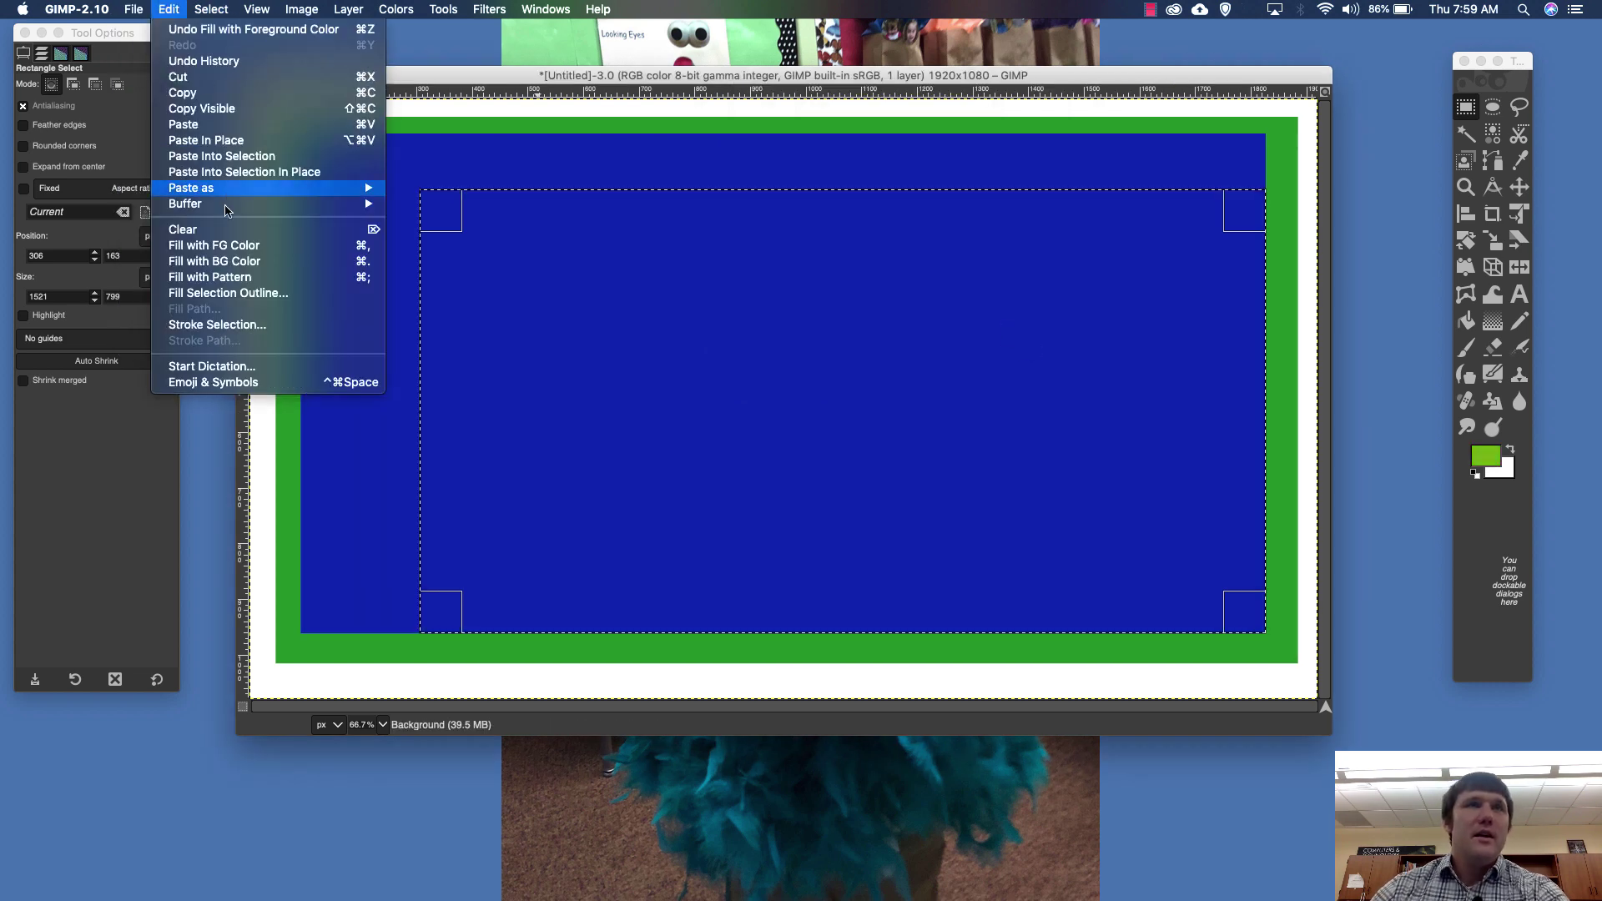
click(214, 246)
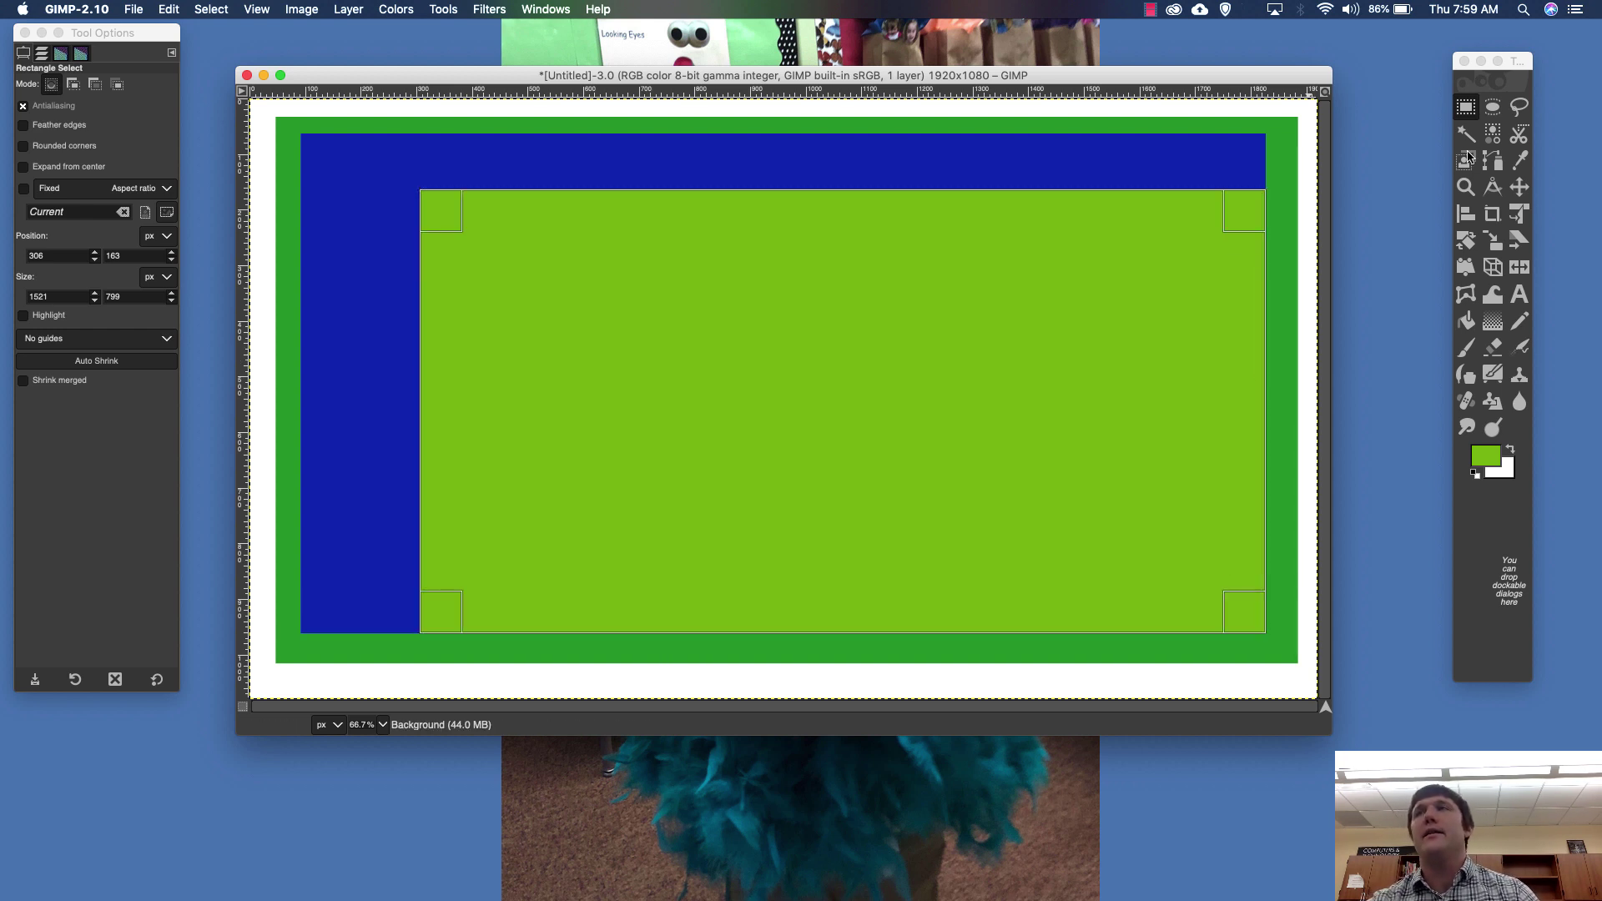
Draw an elliptical selection spanning the yellow-green rectangle, about 1509 × 791 px at position 311, 168.
click(1494, 104)
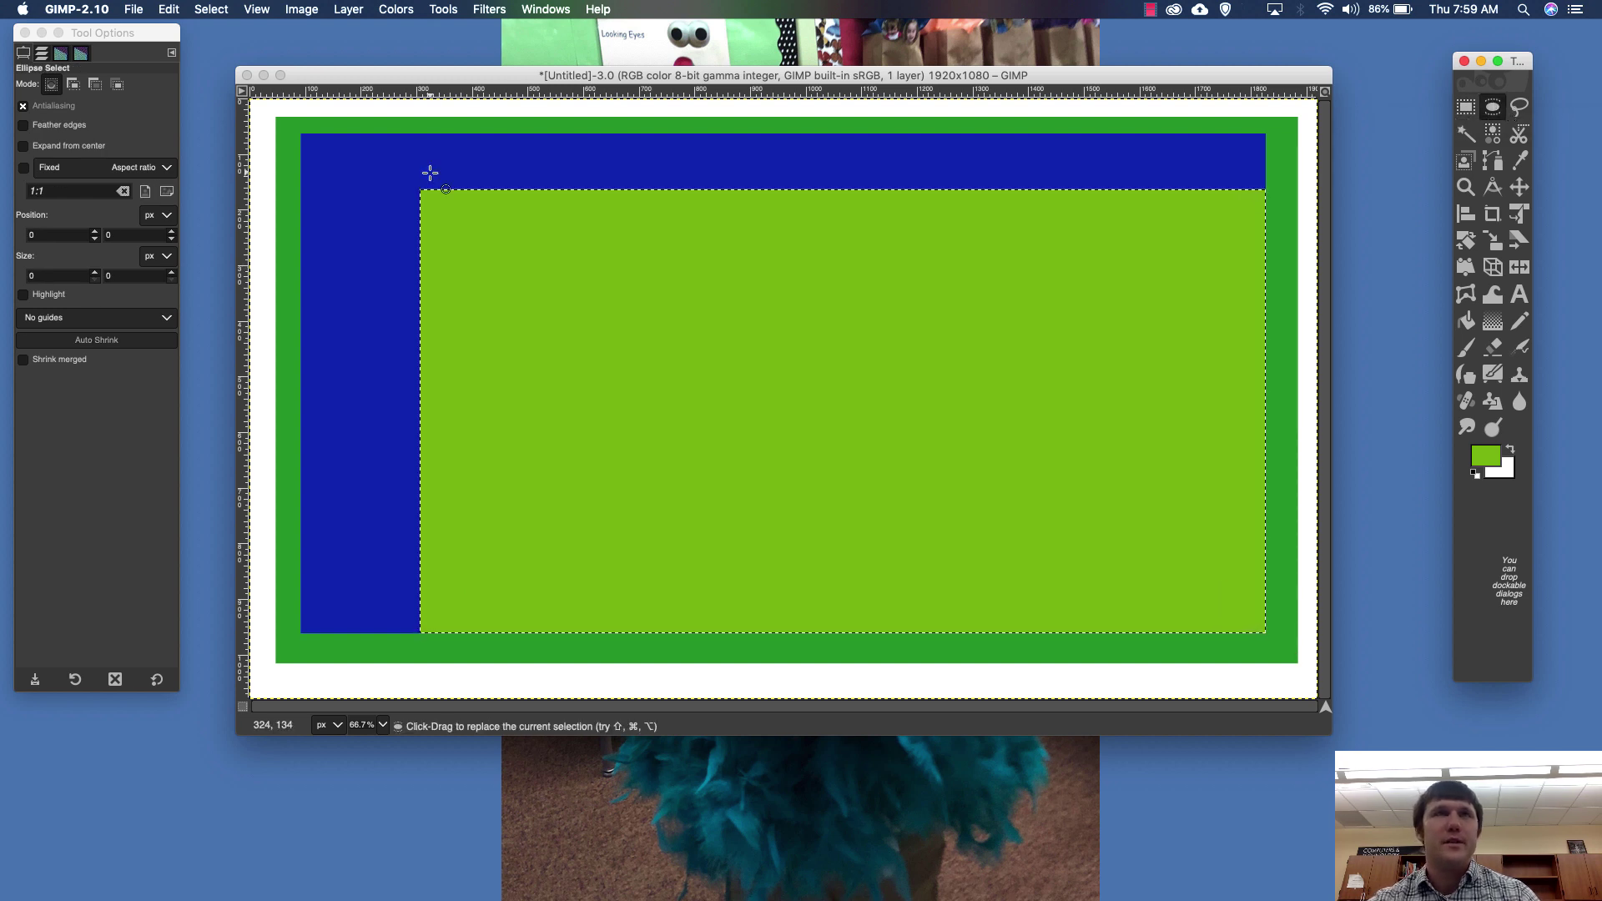
drag(423, 191, 1262, 636)
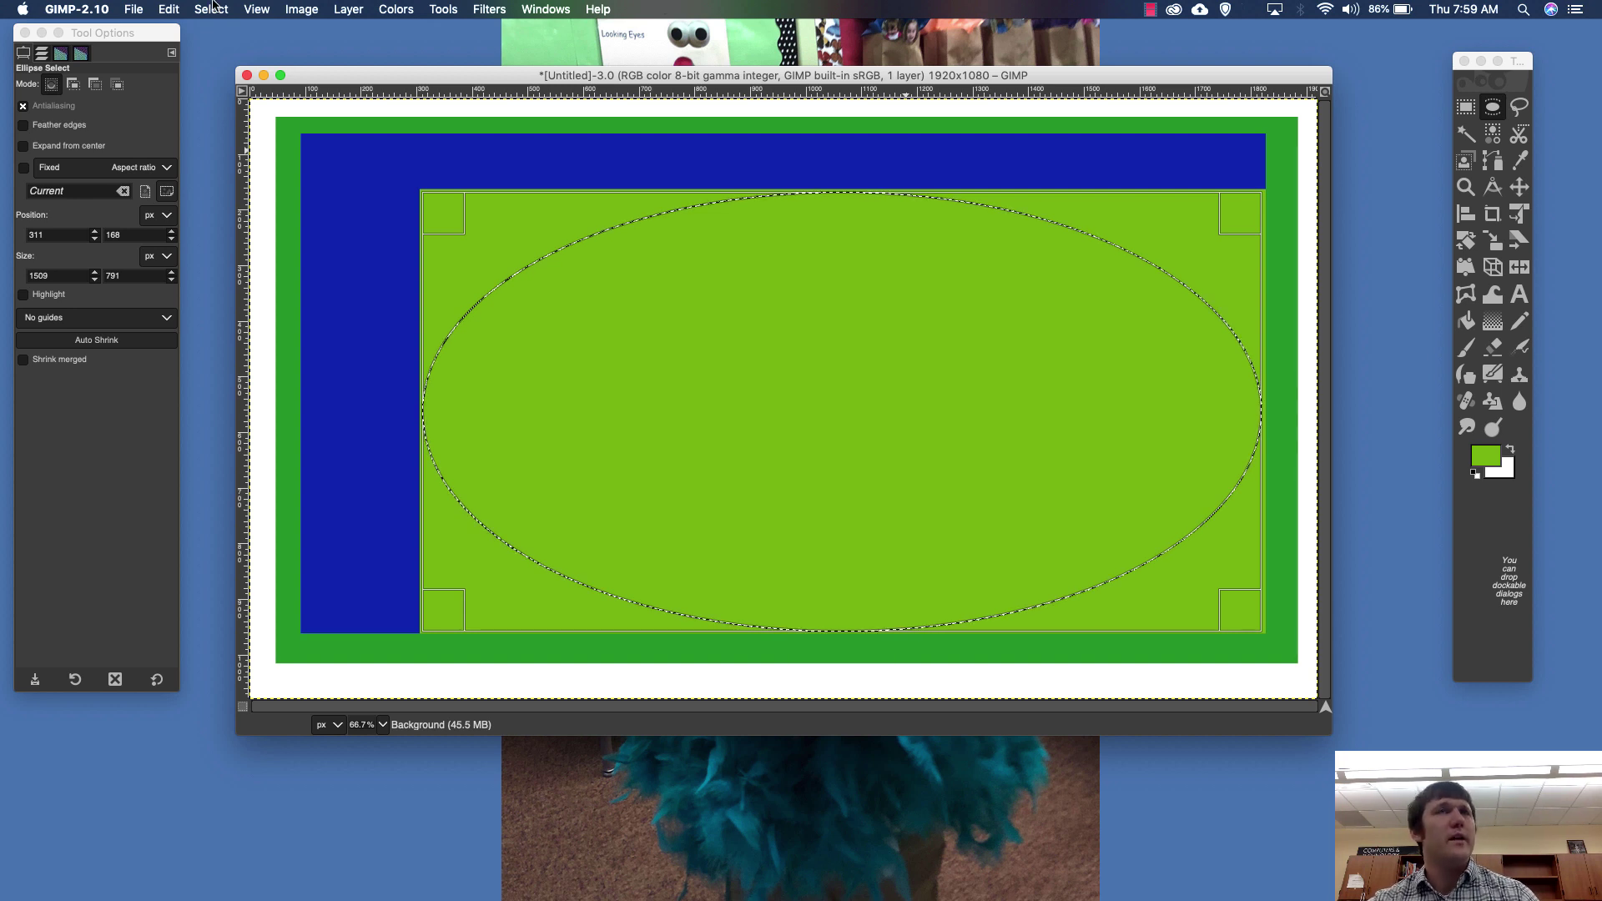
Try the Big Blue and Maple Leaves patterns, choose Starfield, and fill the elliptical selection with it.
click(60, 54)
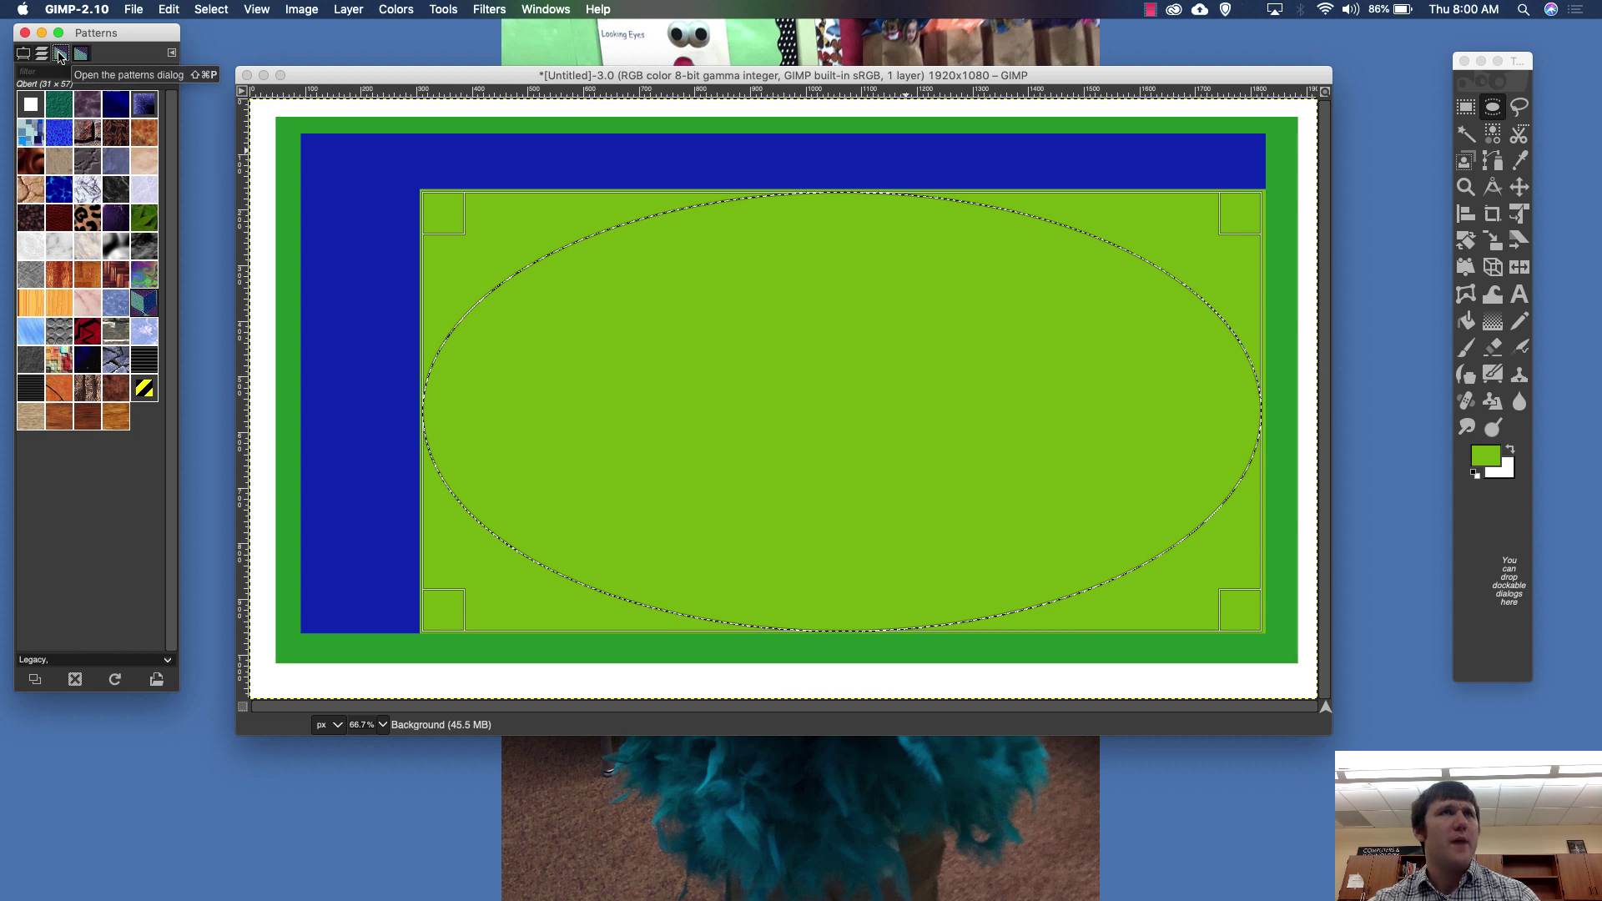
click(117, 111)
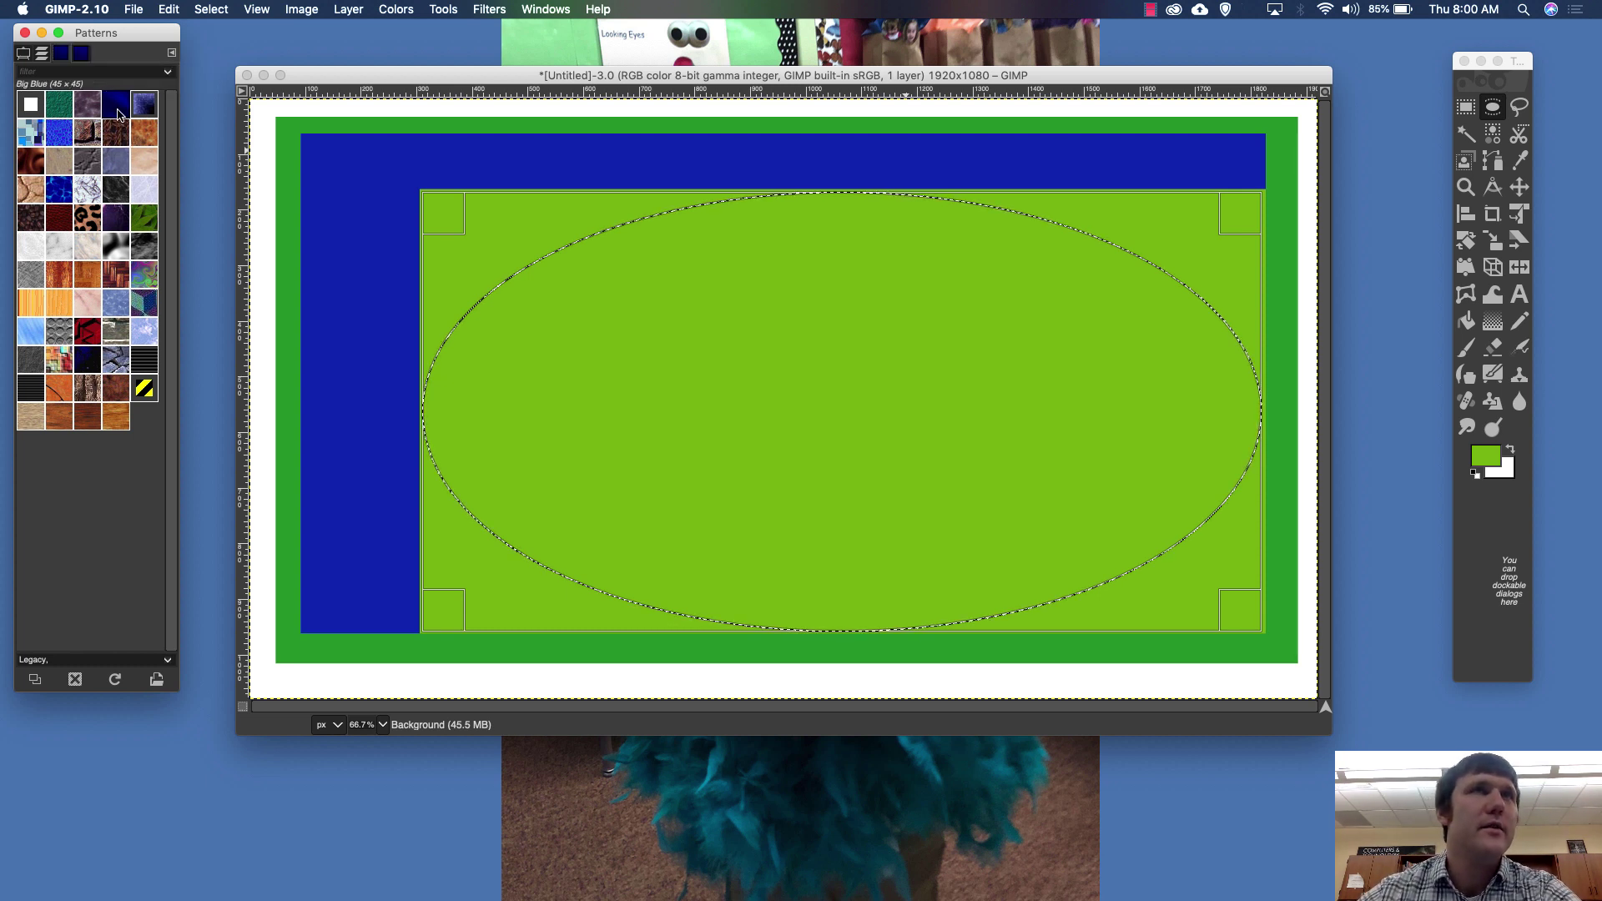
click(135, 109)
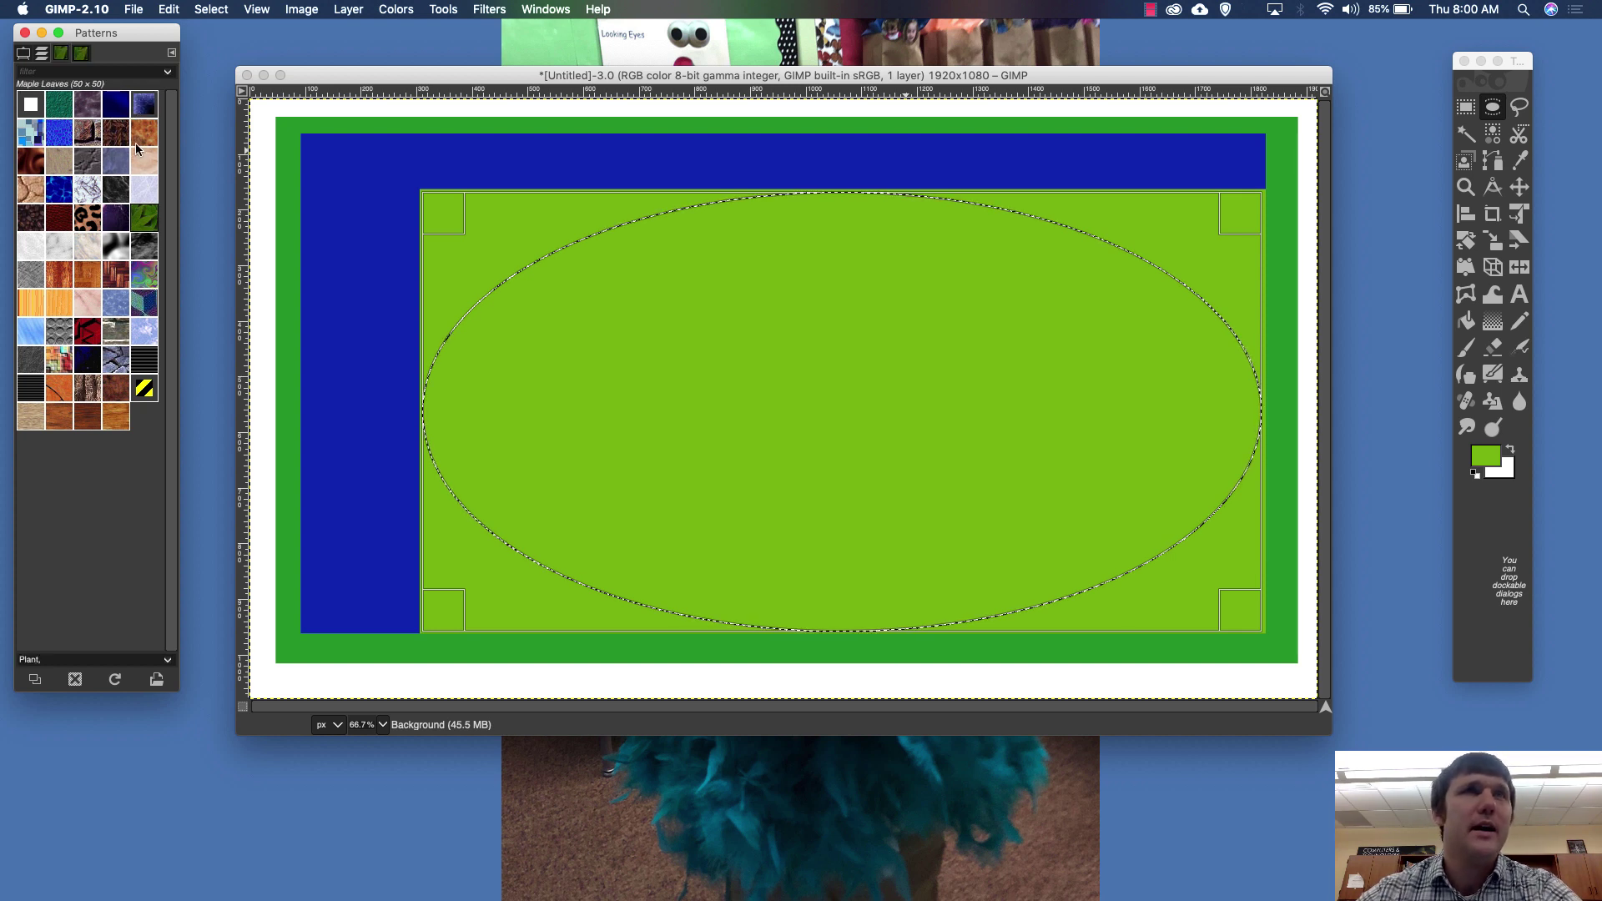
click(144, 216)
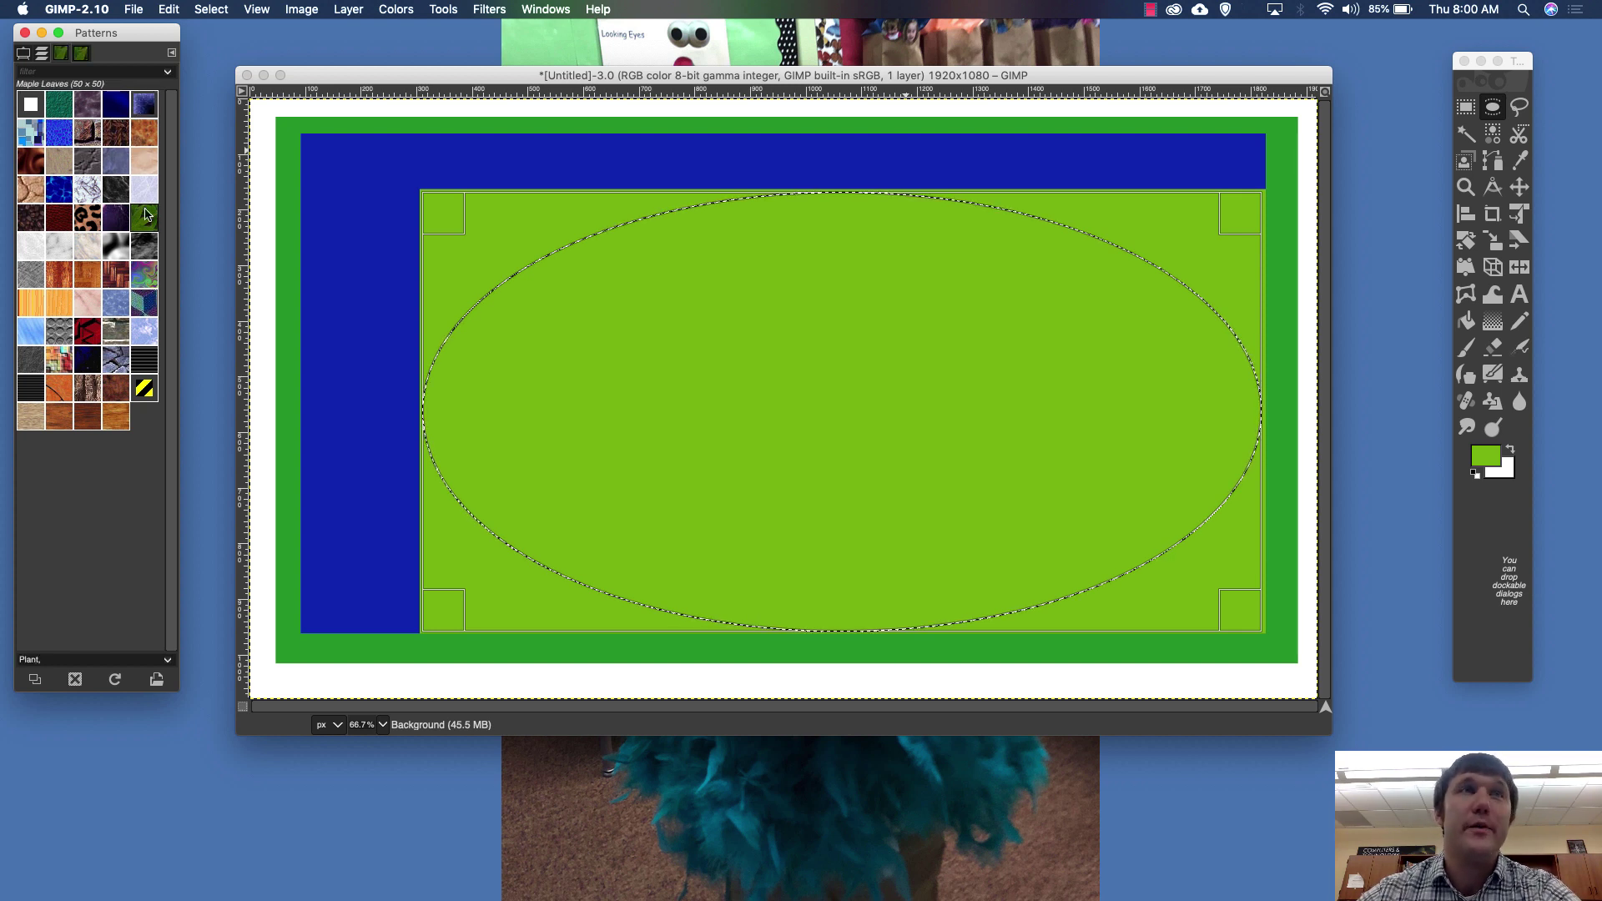
click(118, 104)
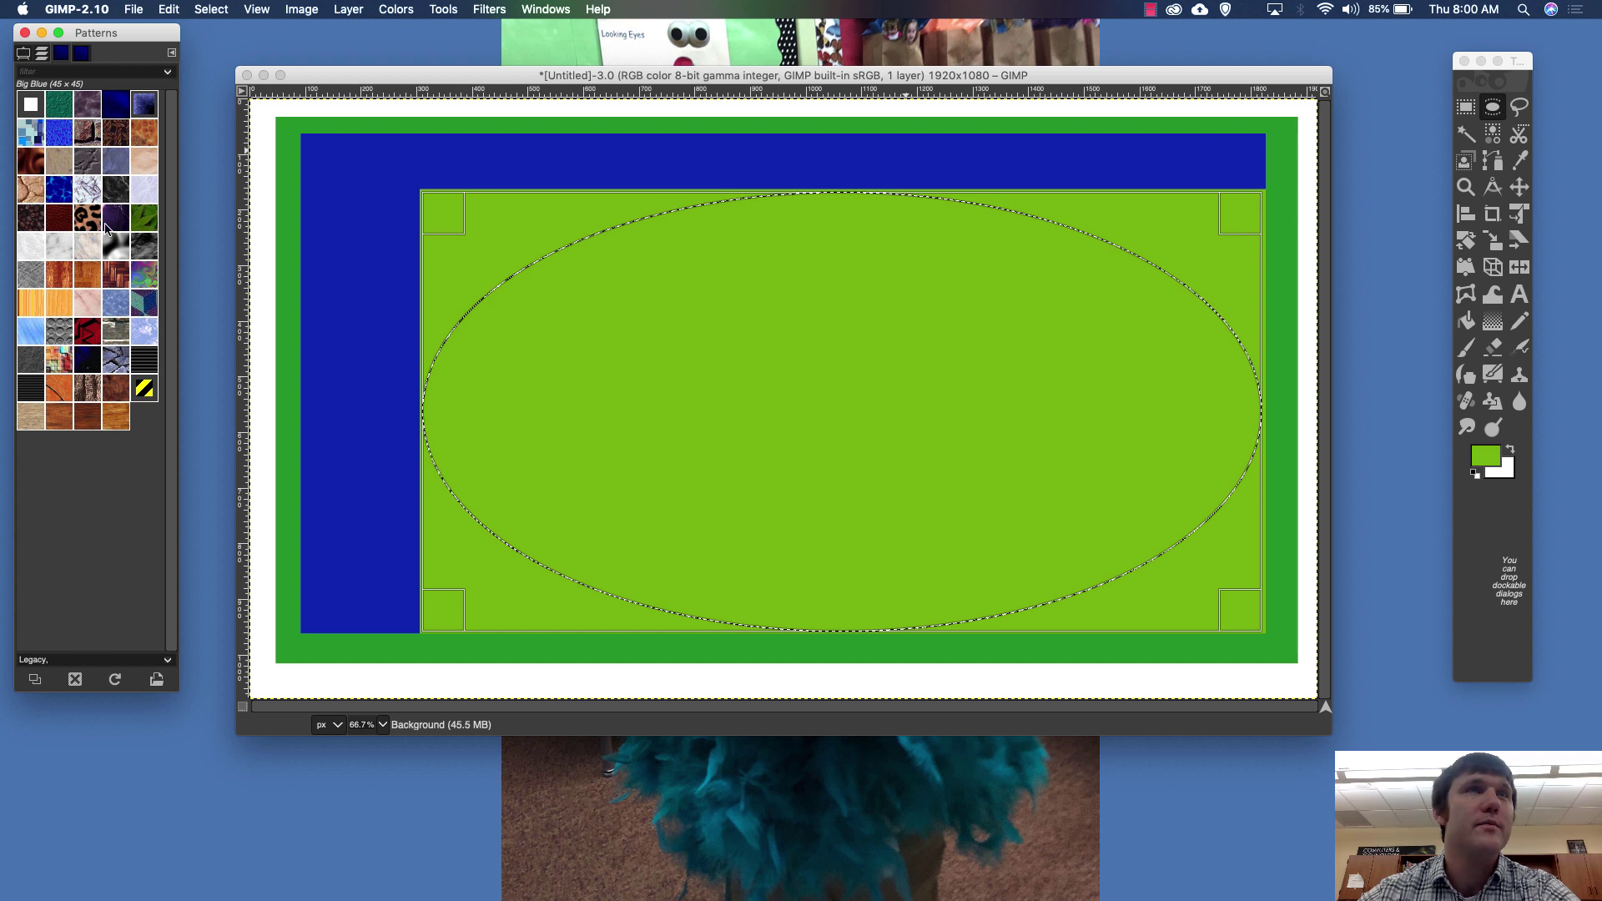
click(80, 369)
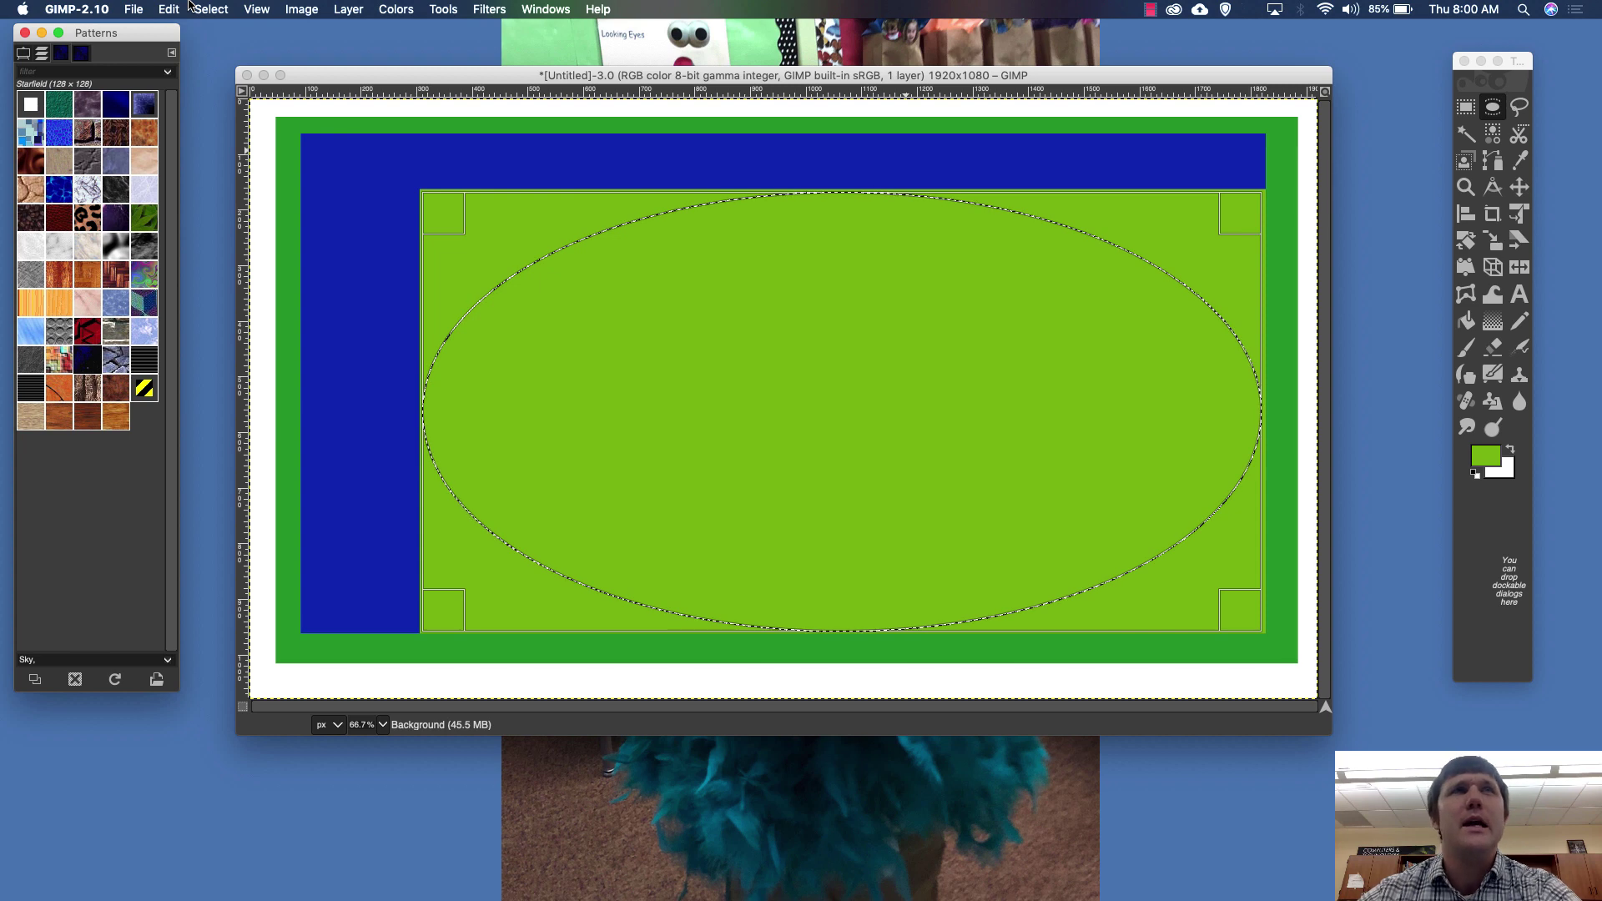
click(146, 9)
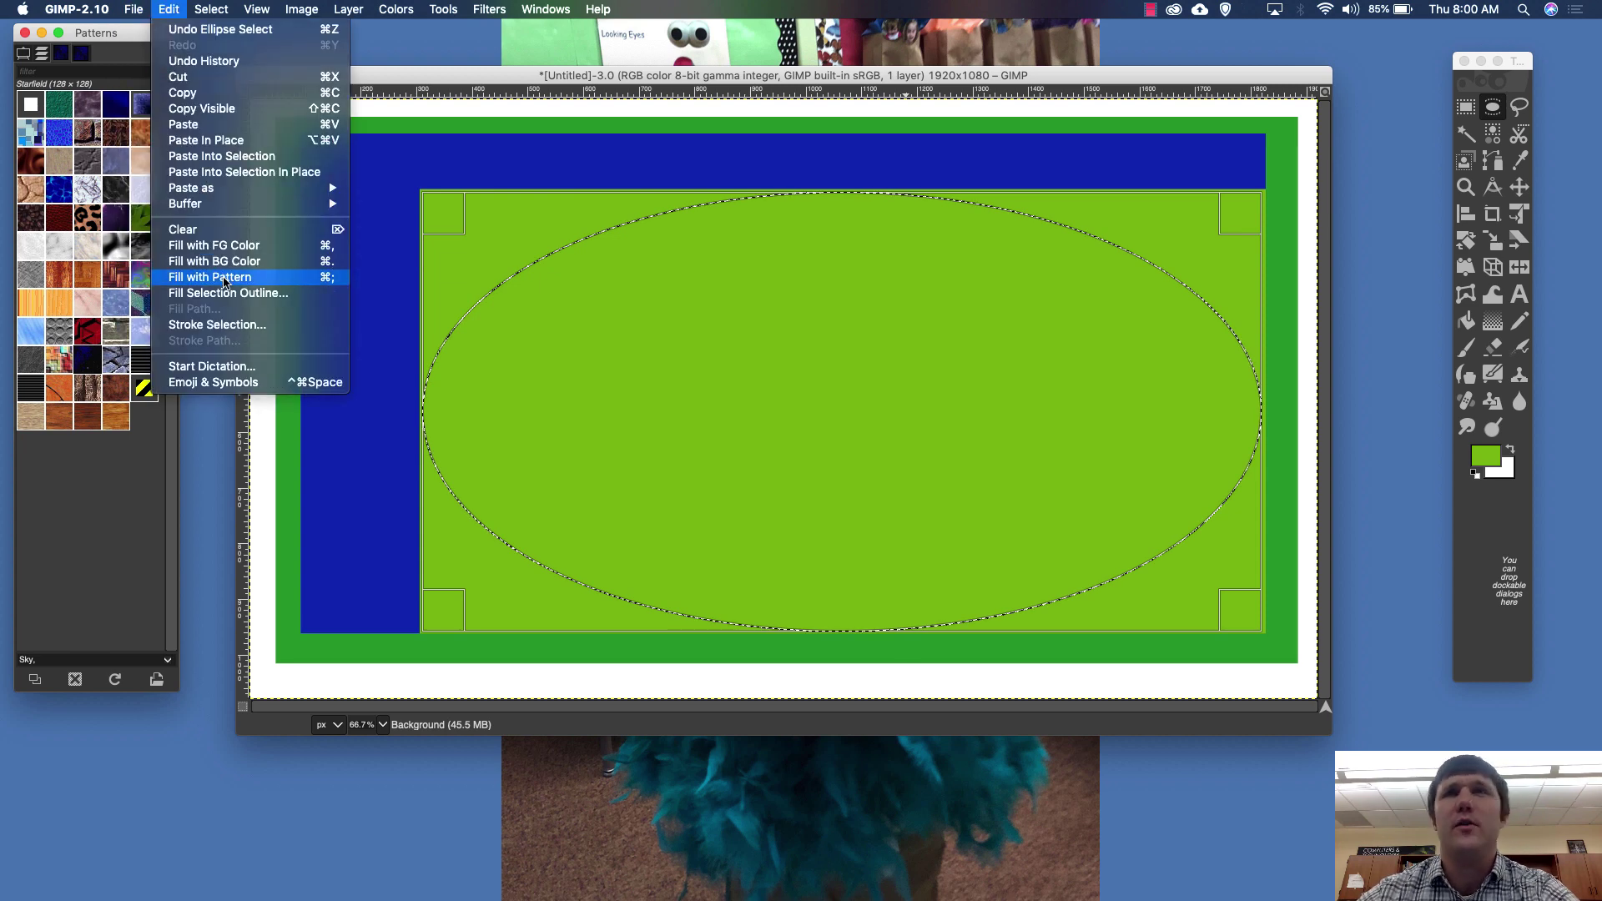
click(224, 280)
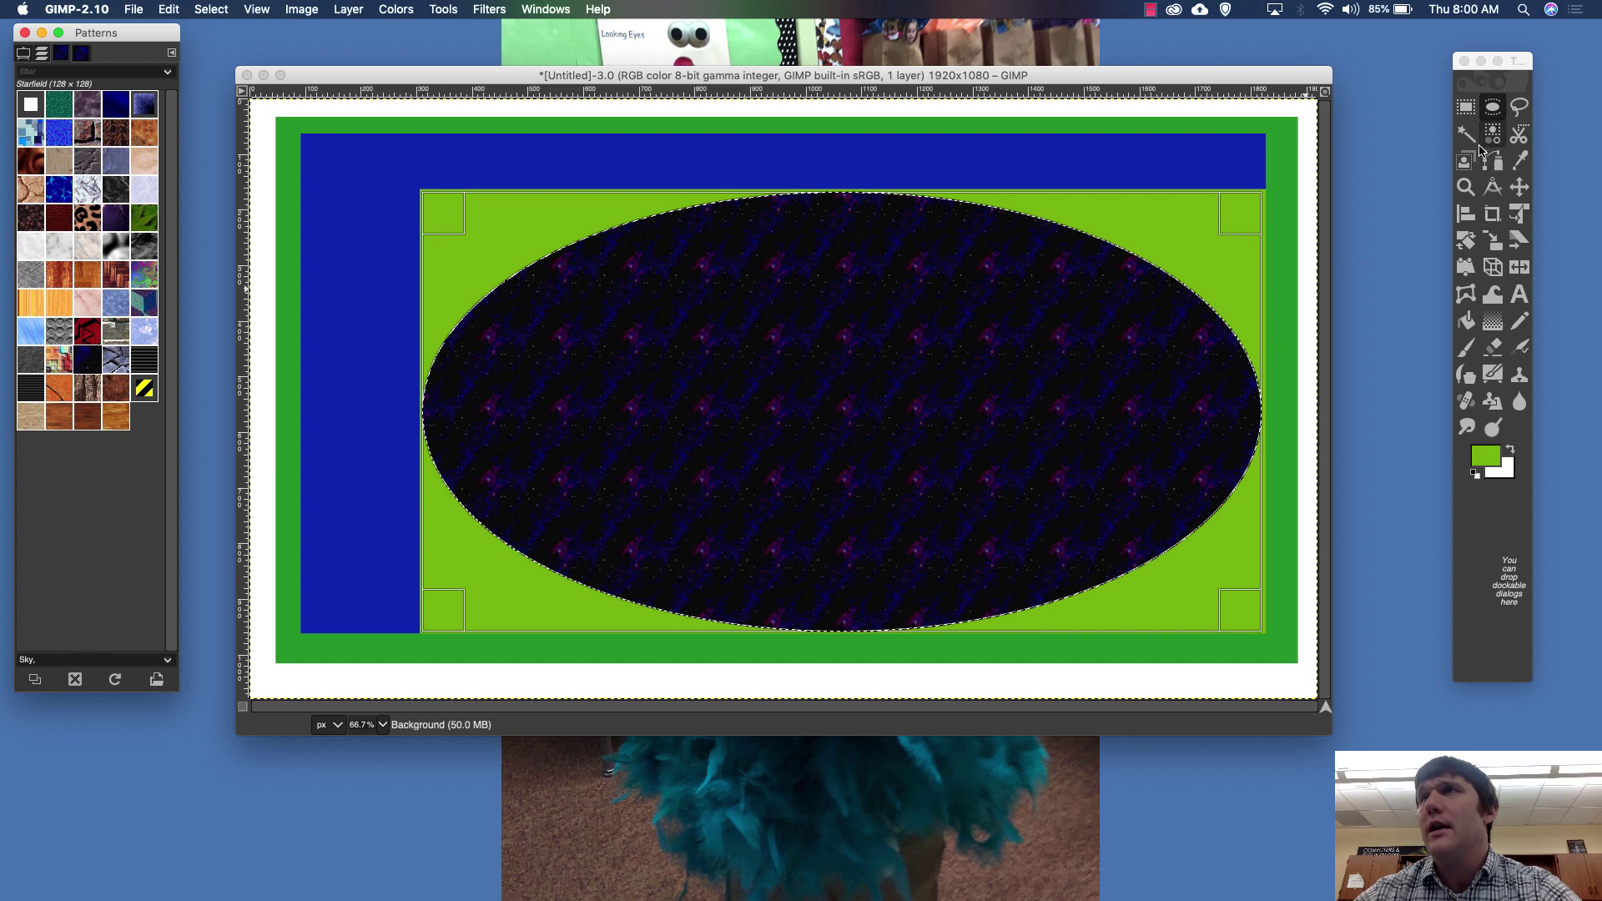
click(1493, 106)
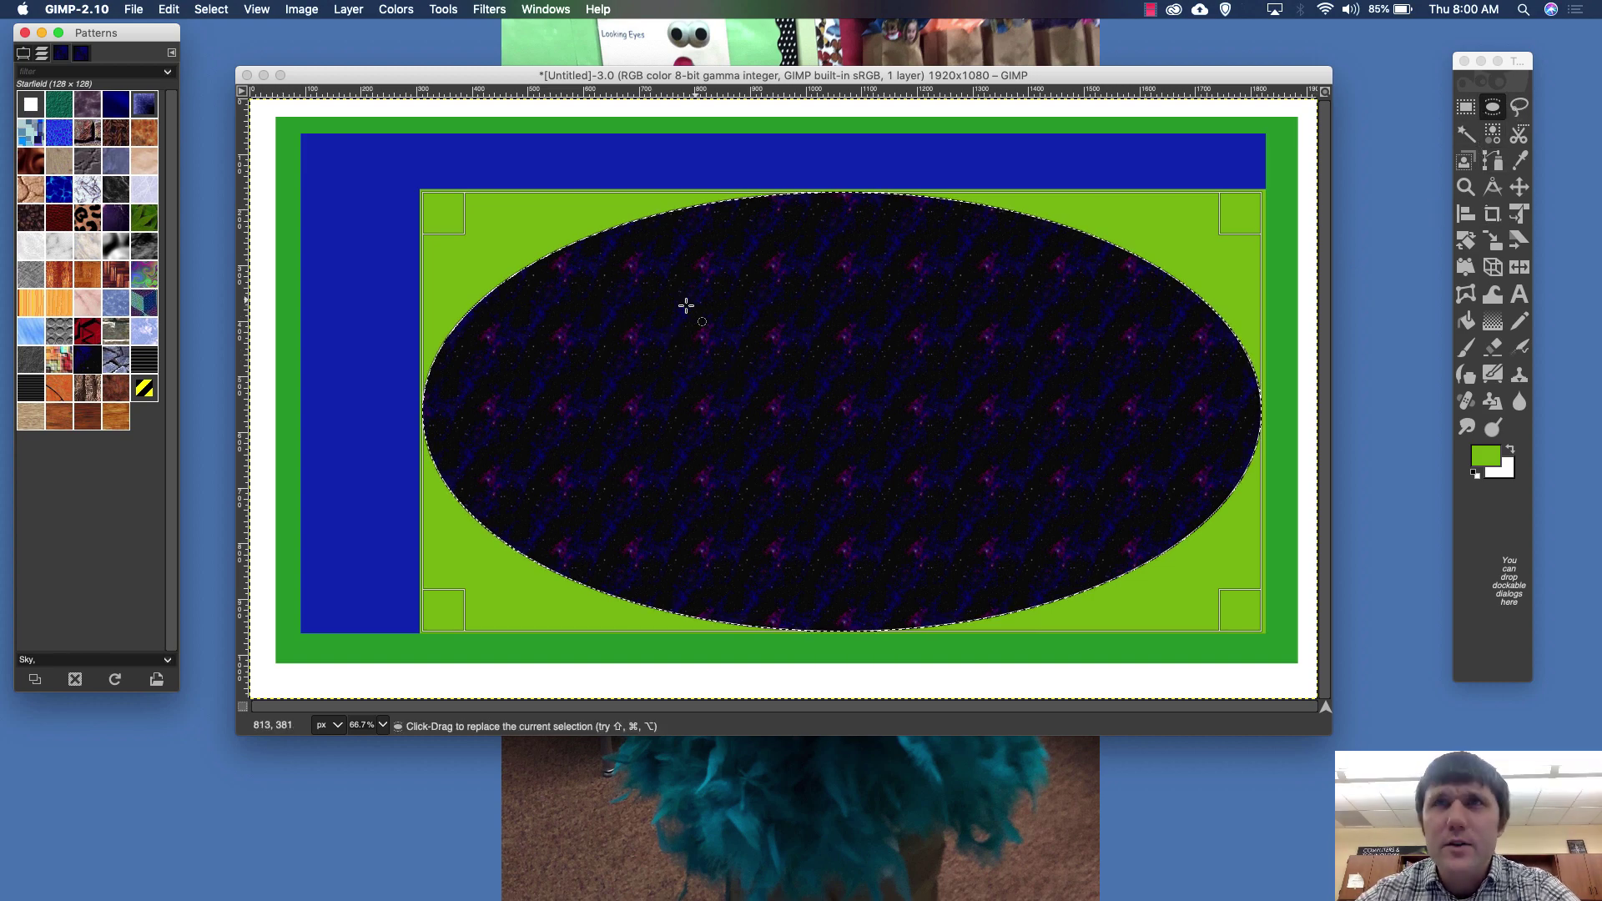
drag(702, 316, 835, 488)
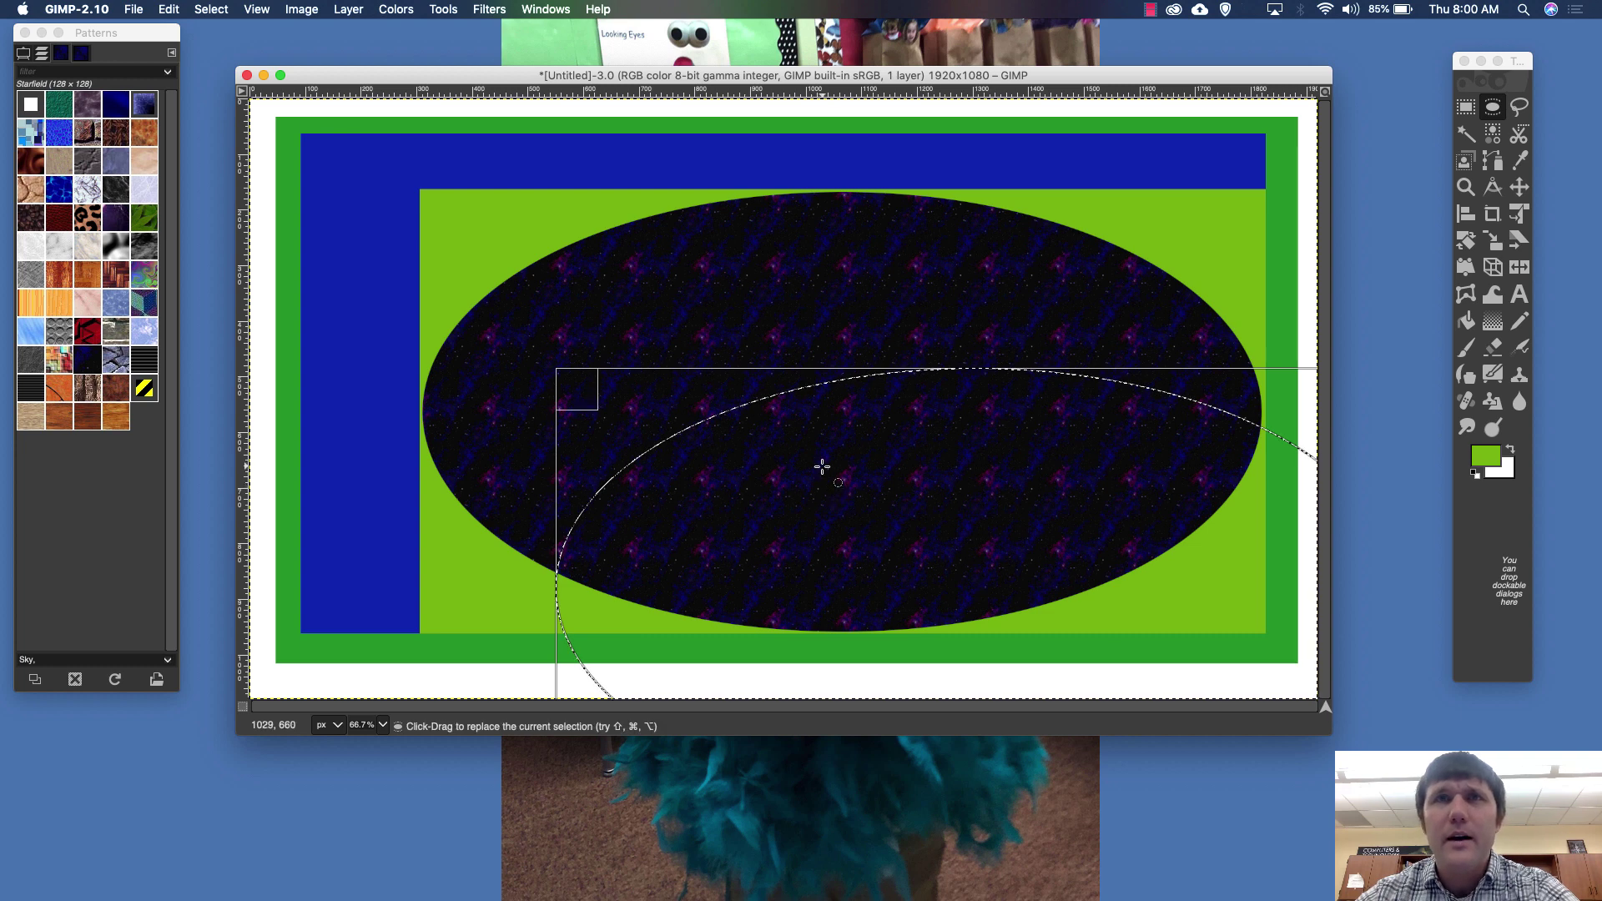
key(super+z)
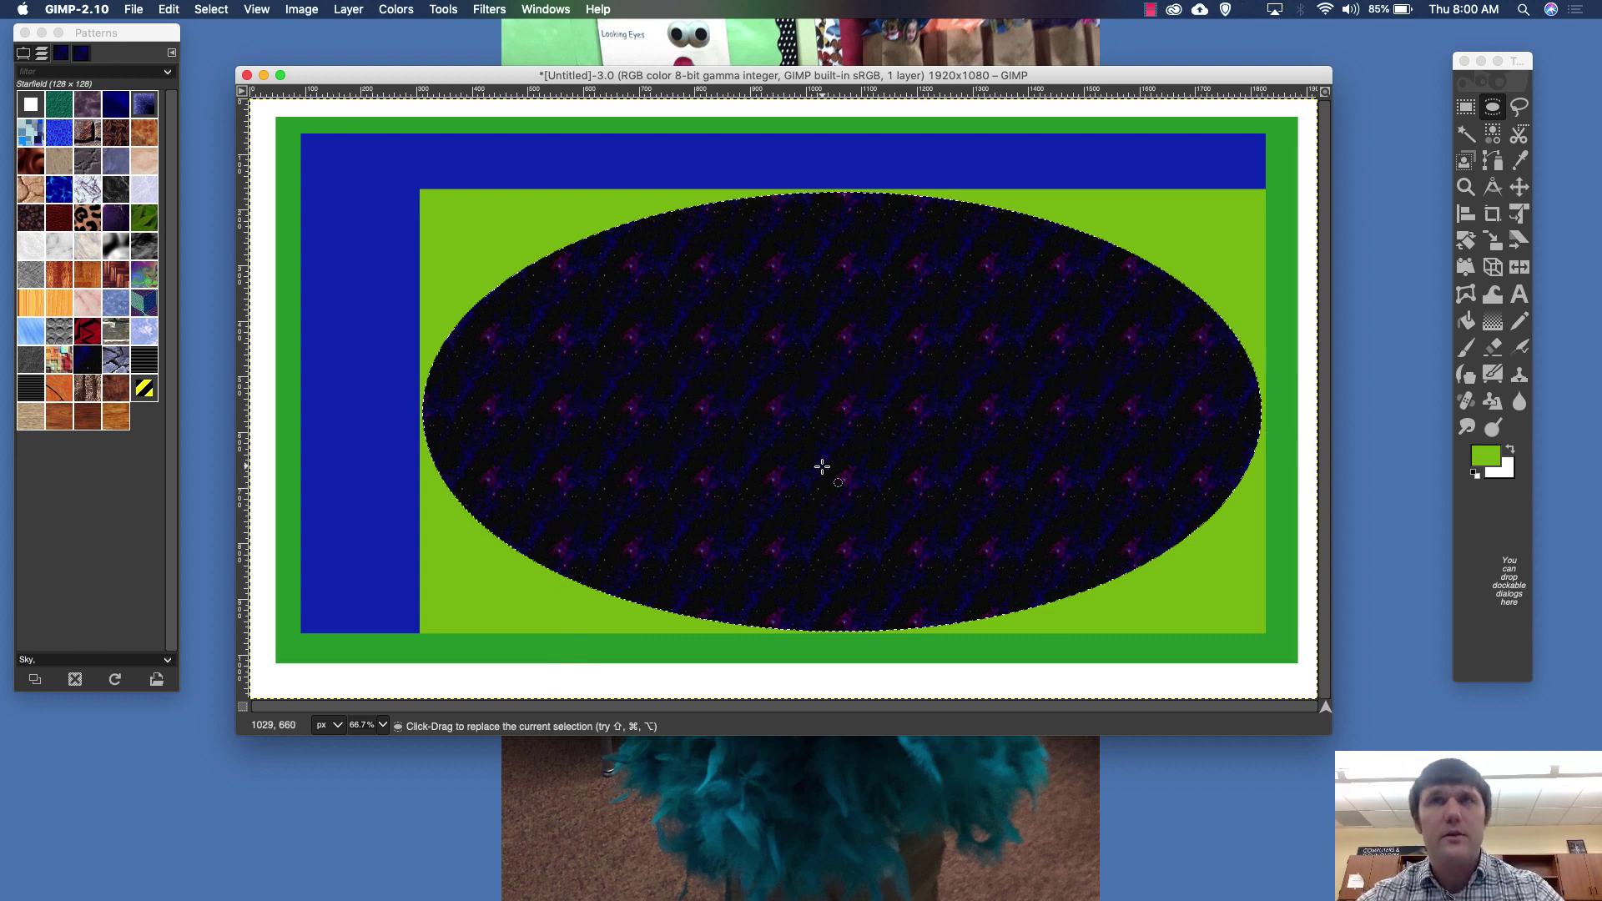
Shrink the elliptical selection and center it inside the starfield ellipse.
click(543, 290)
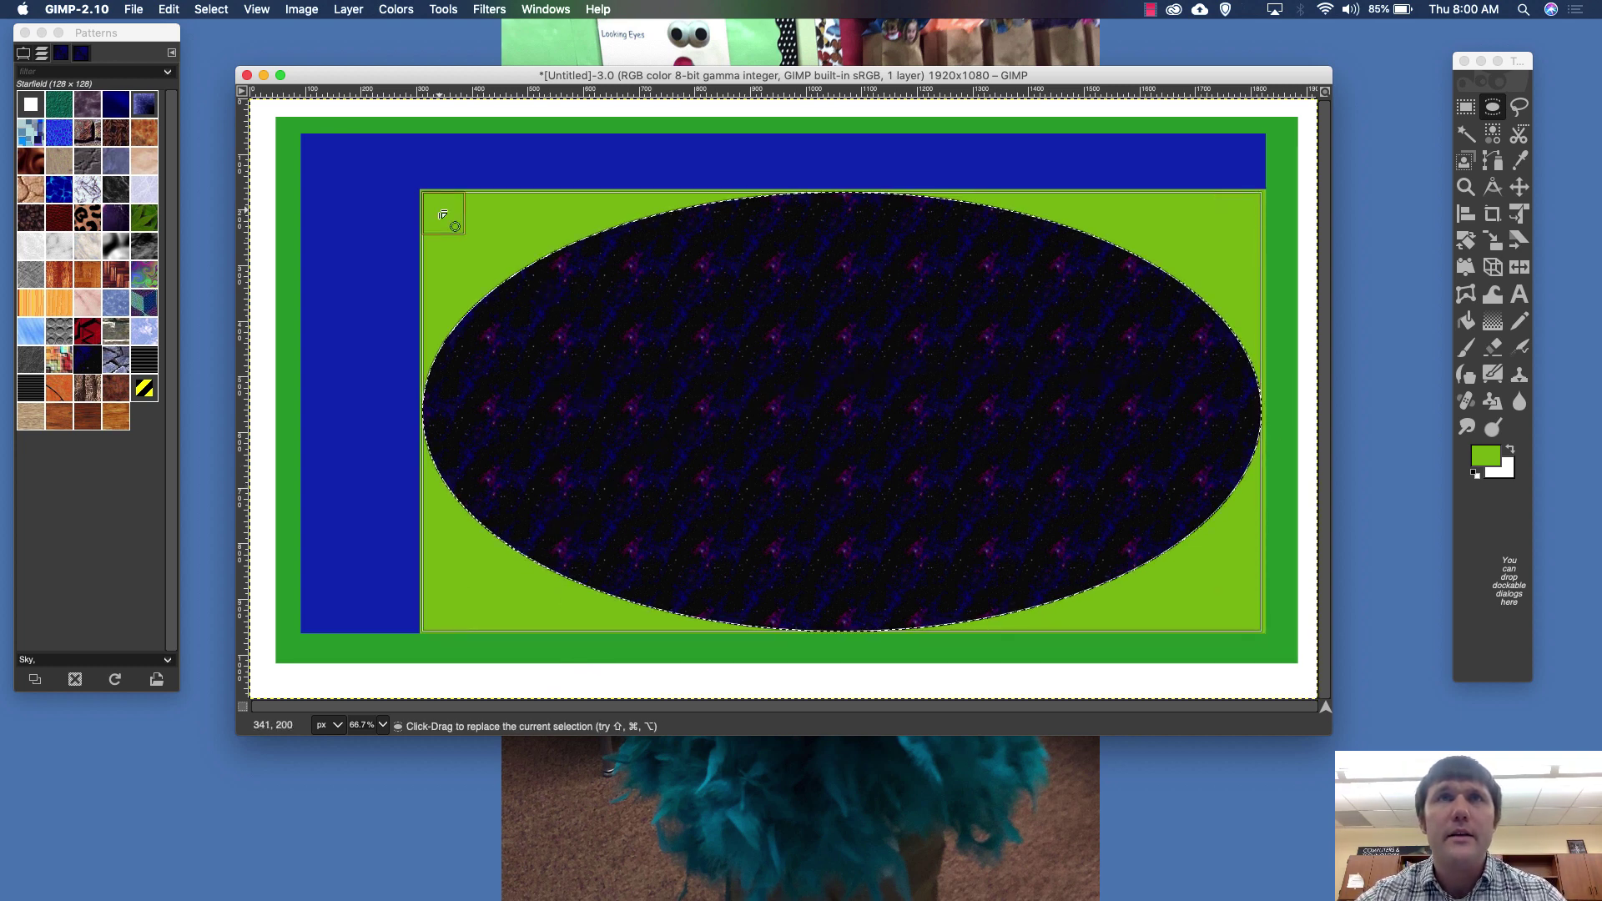
drag(485, 235, 824, 374)
drag(973, 432, 844, 381)
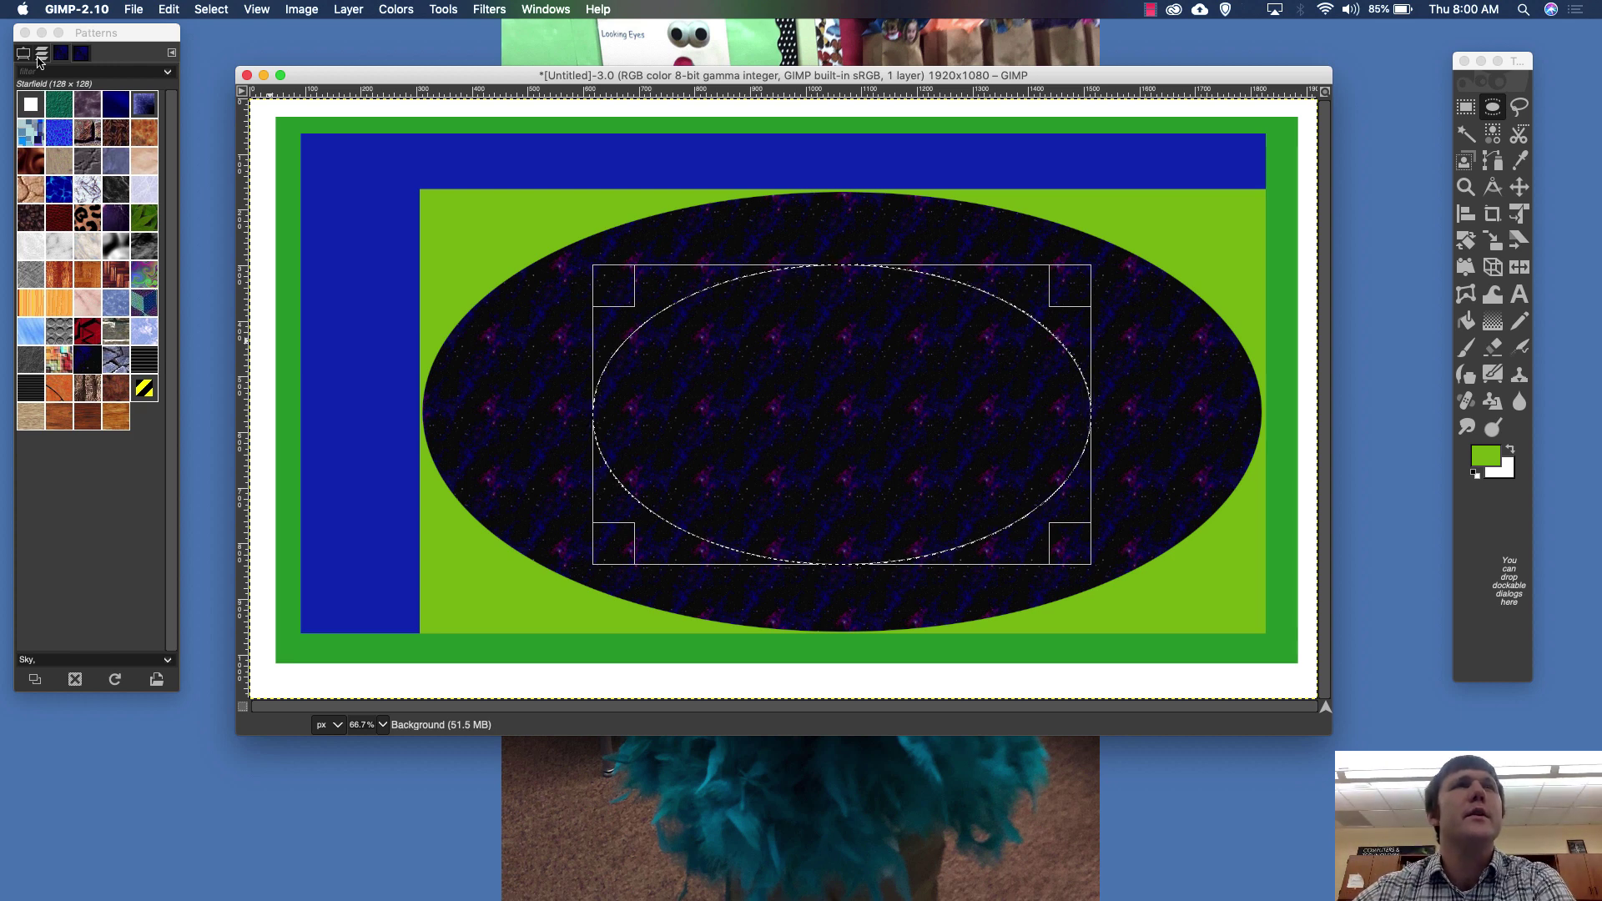
Set the foreground color to white ffffff, fill the inner elliptical selection with it, and clear the selection.
click(1494, 459)
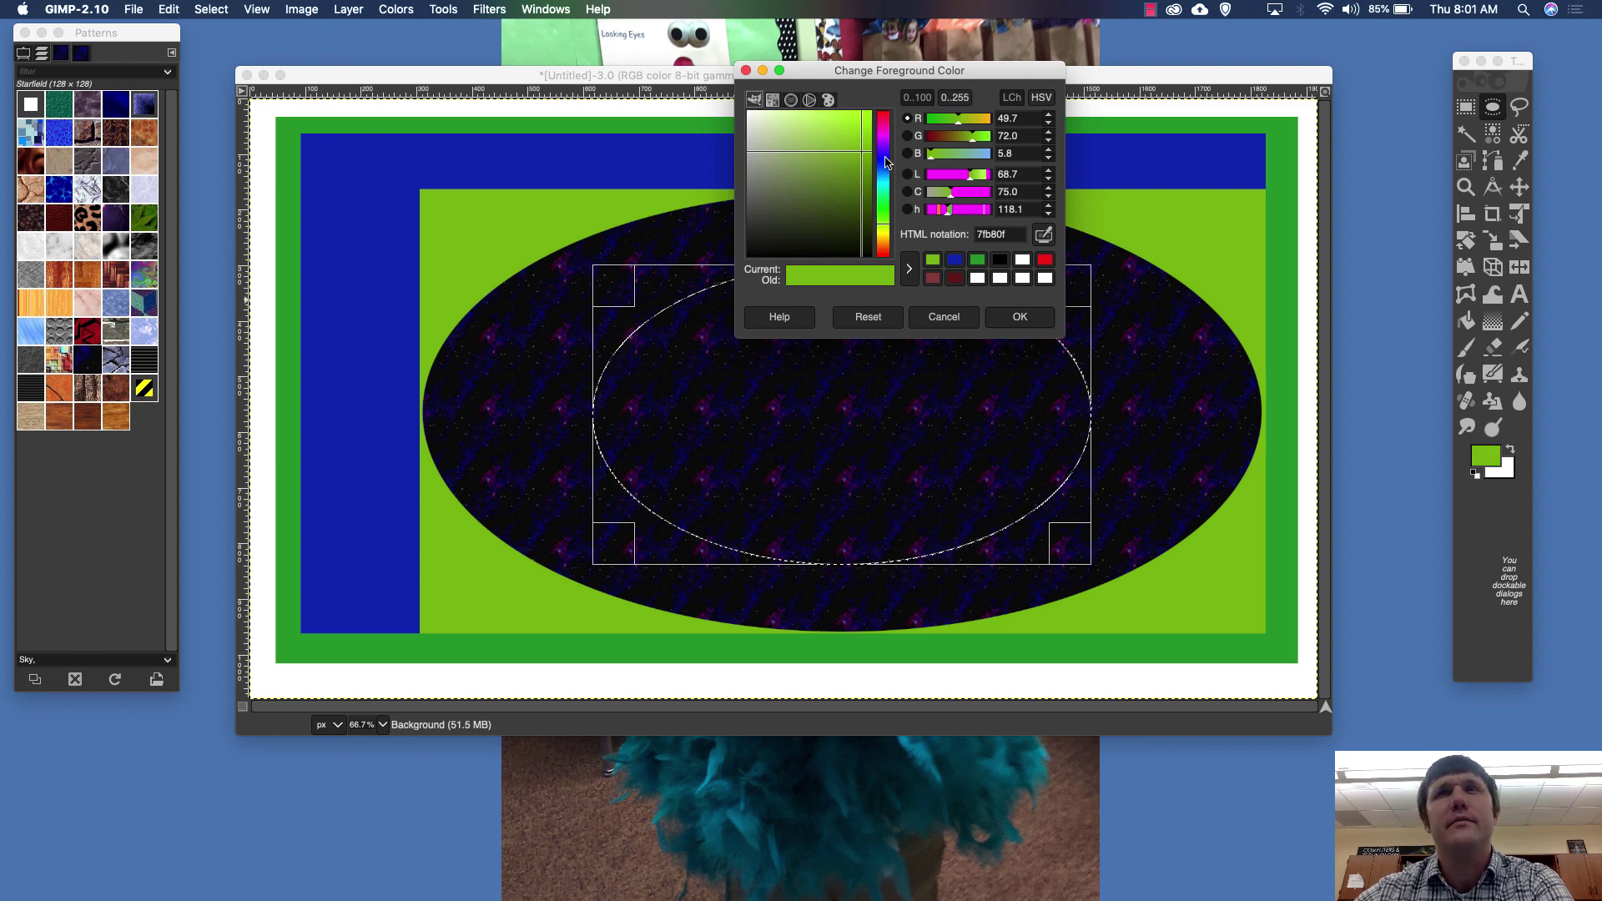
click(1000, 278)
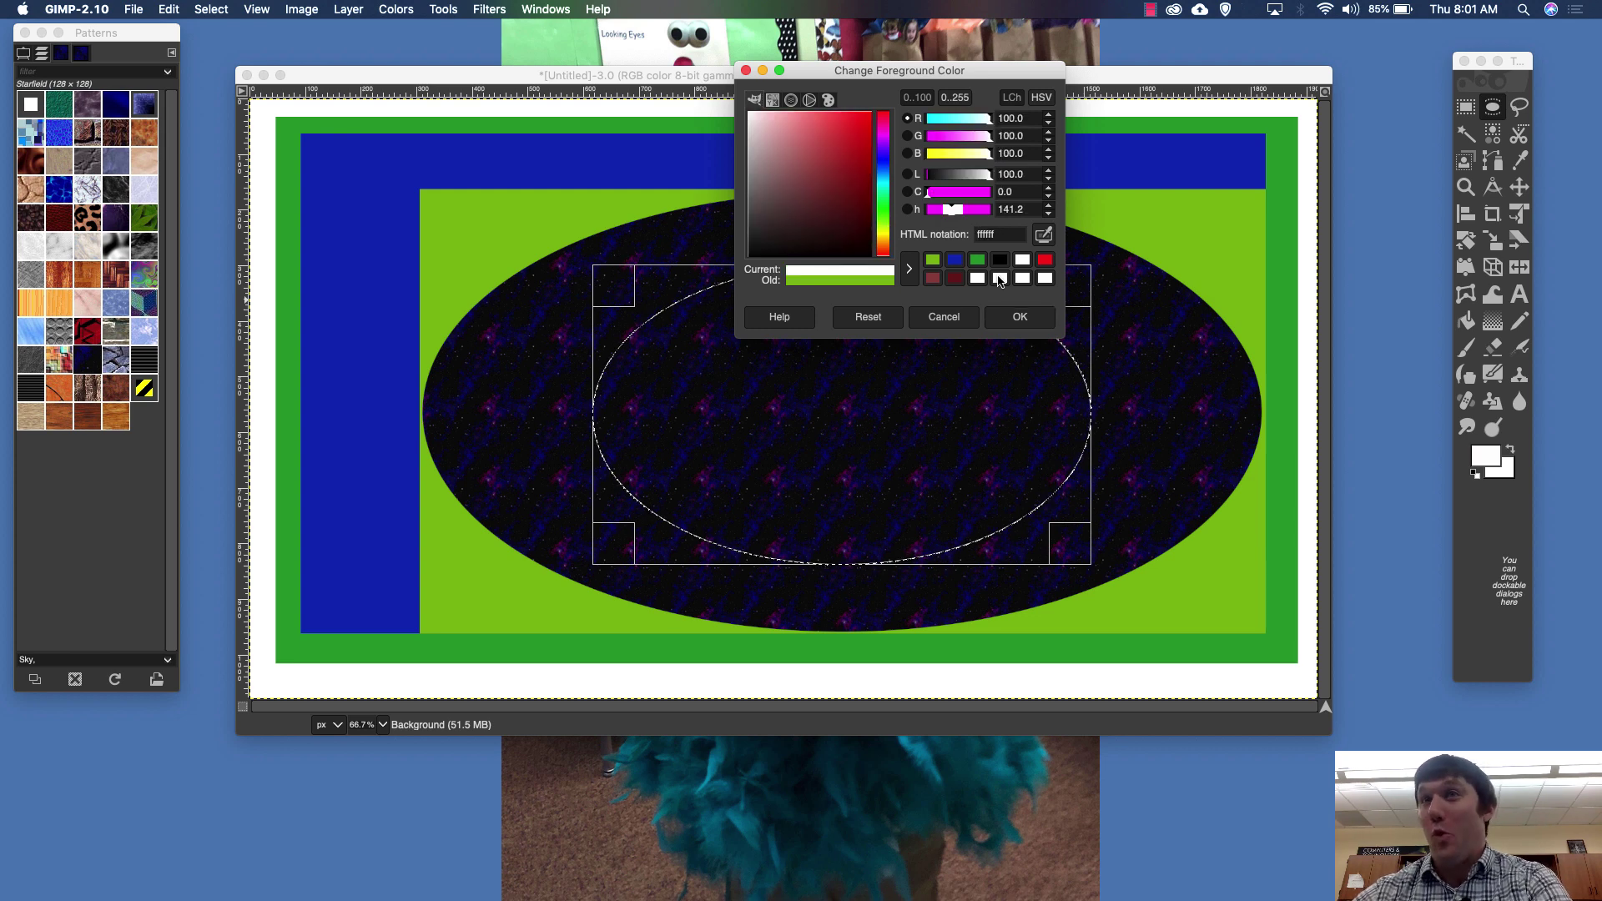
click(1011, 325)
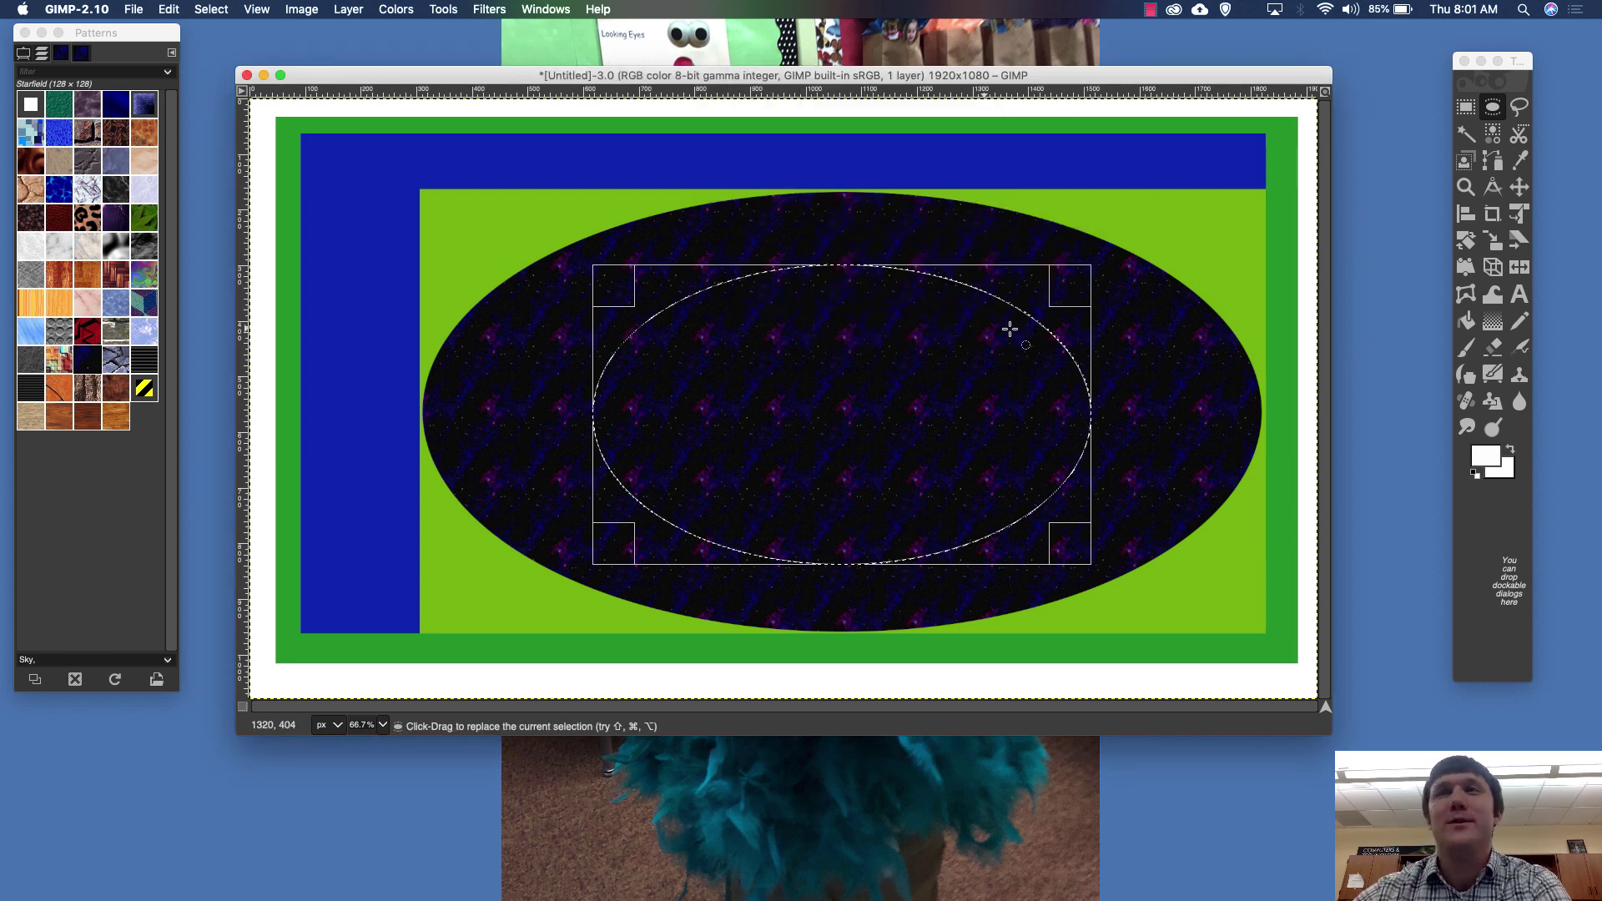
click(132, 10)
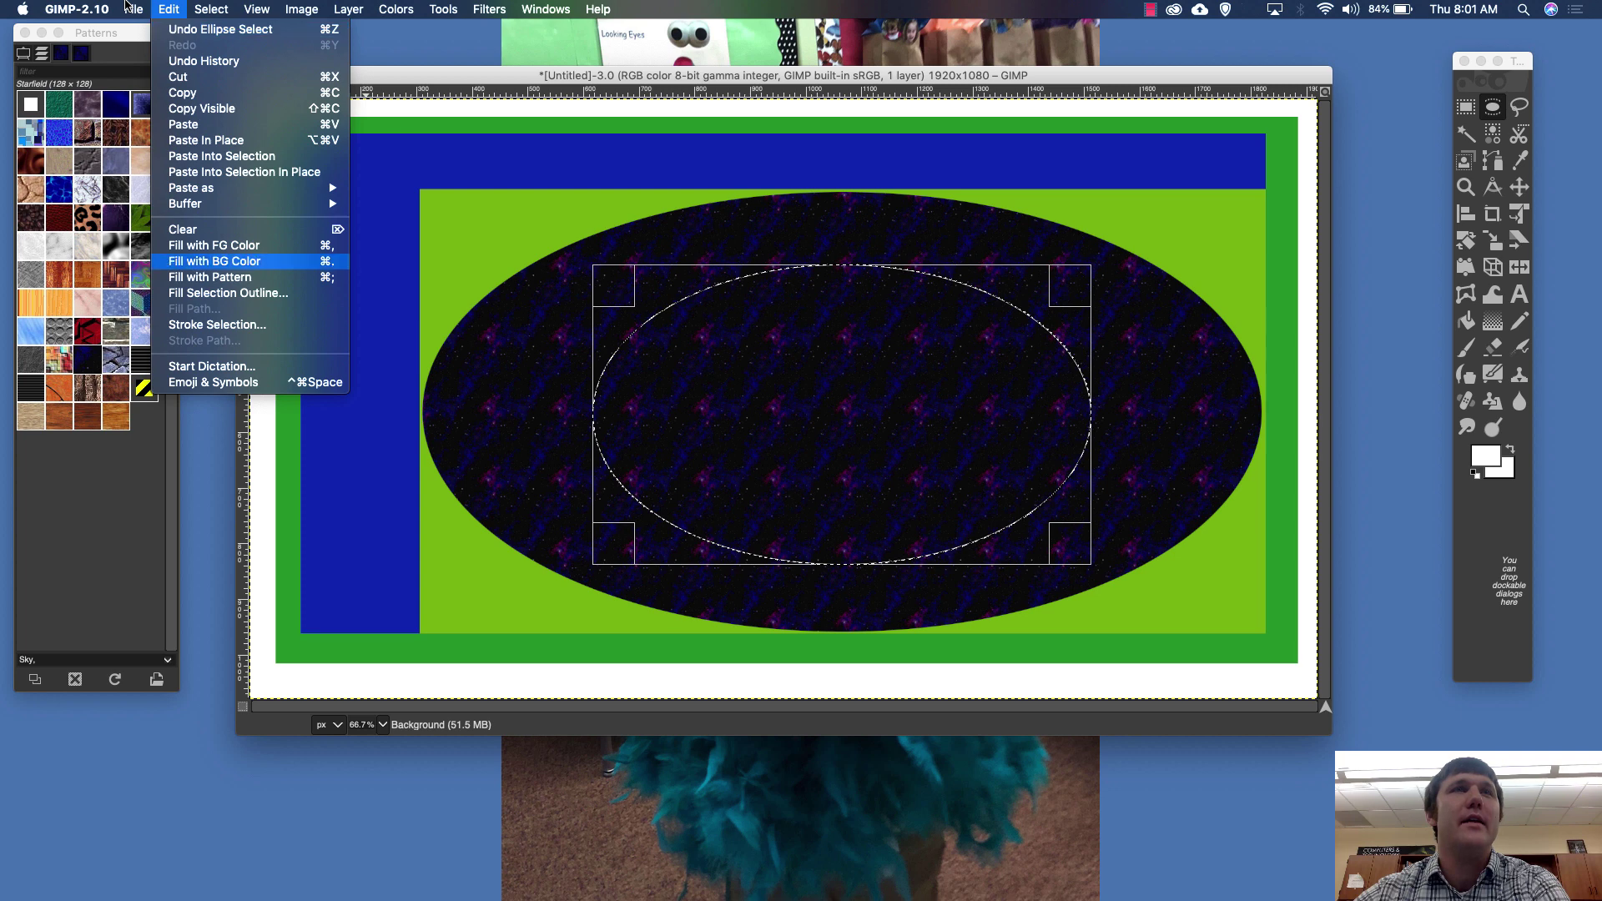
click(214, 245)
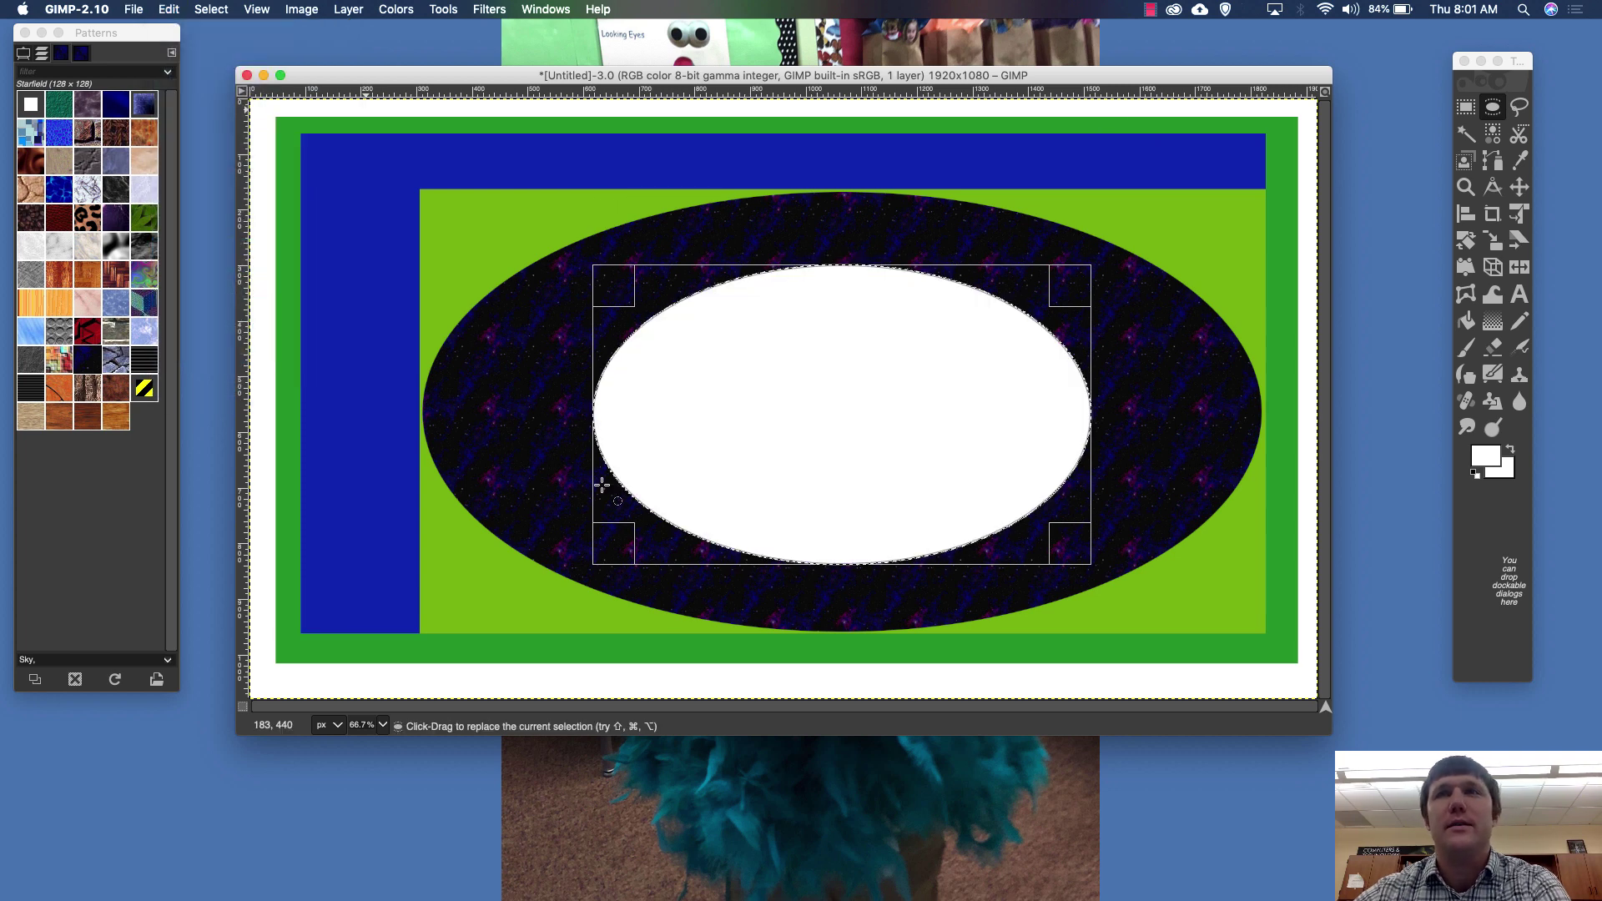
click(329, 353)
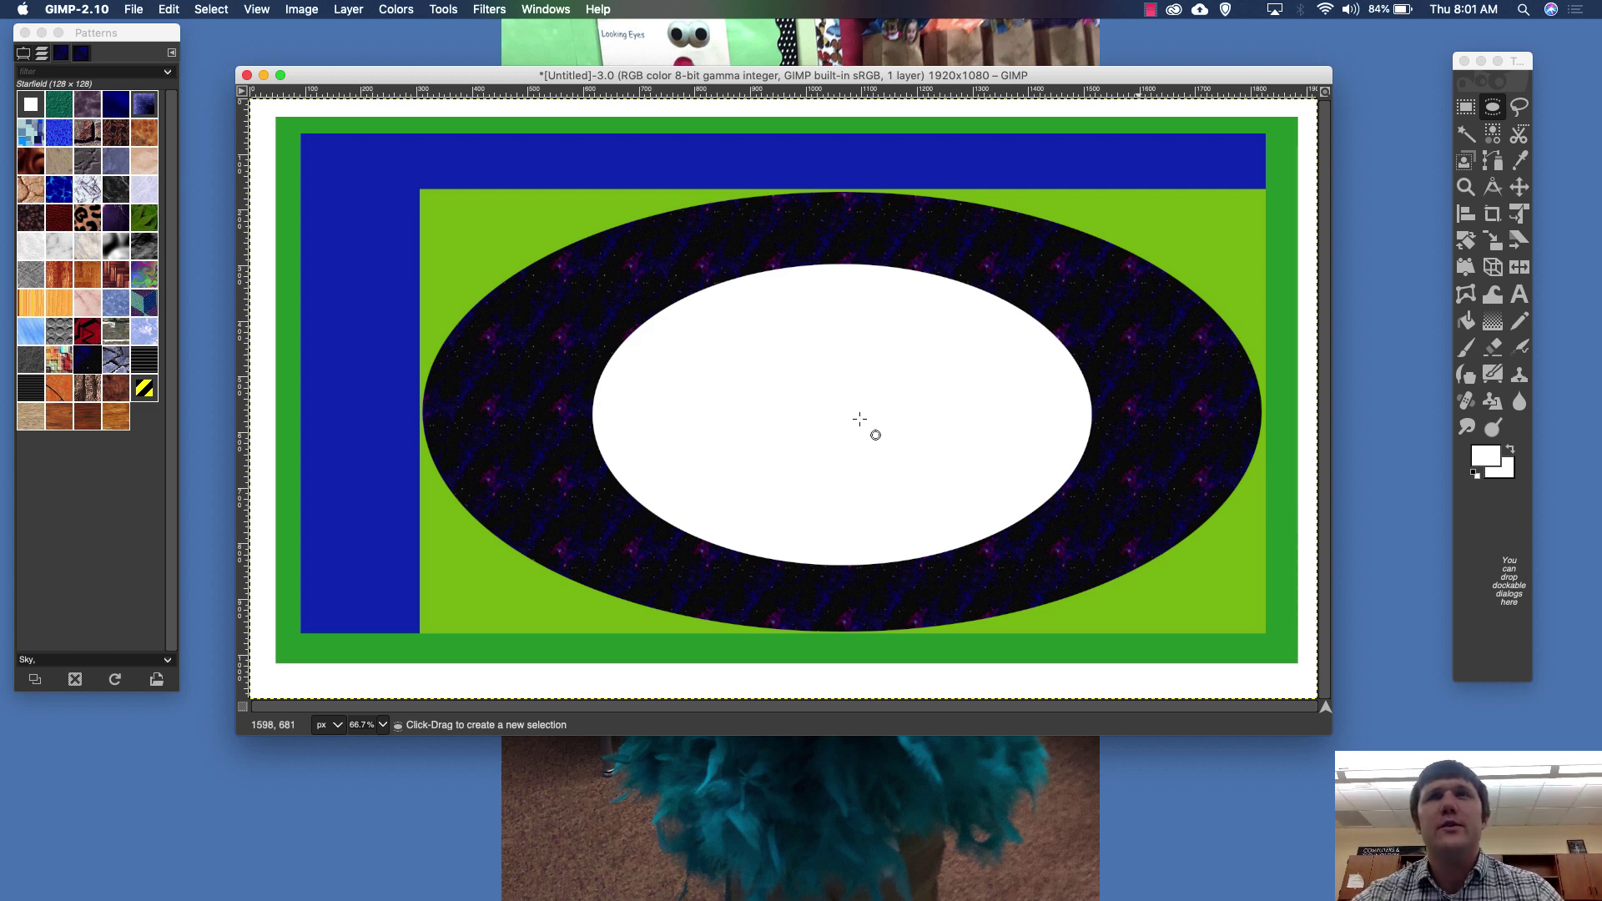
Draw a triangular free selection inside the white ellipse, with its apex at the ellipse's upper edge and its base near the lower edge.
click(1519, 106)
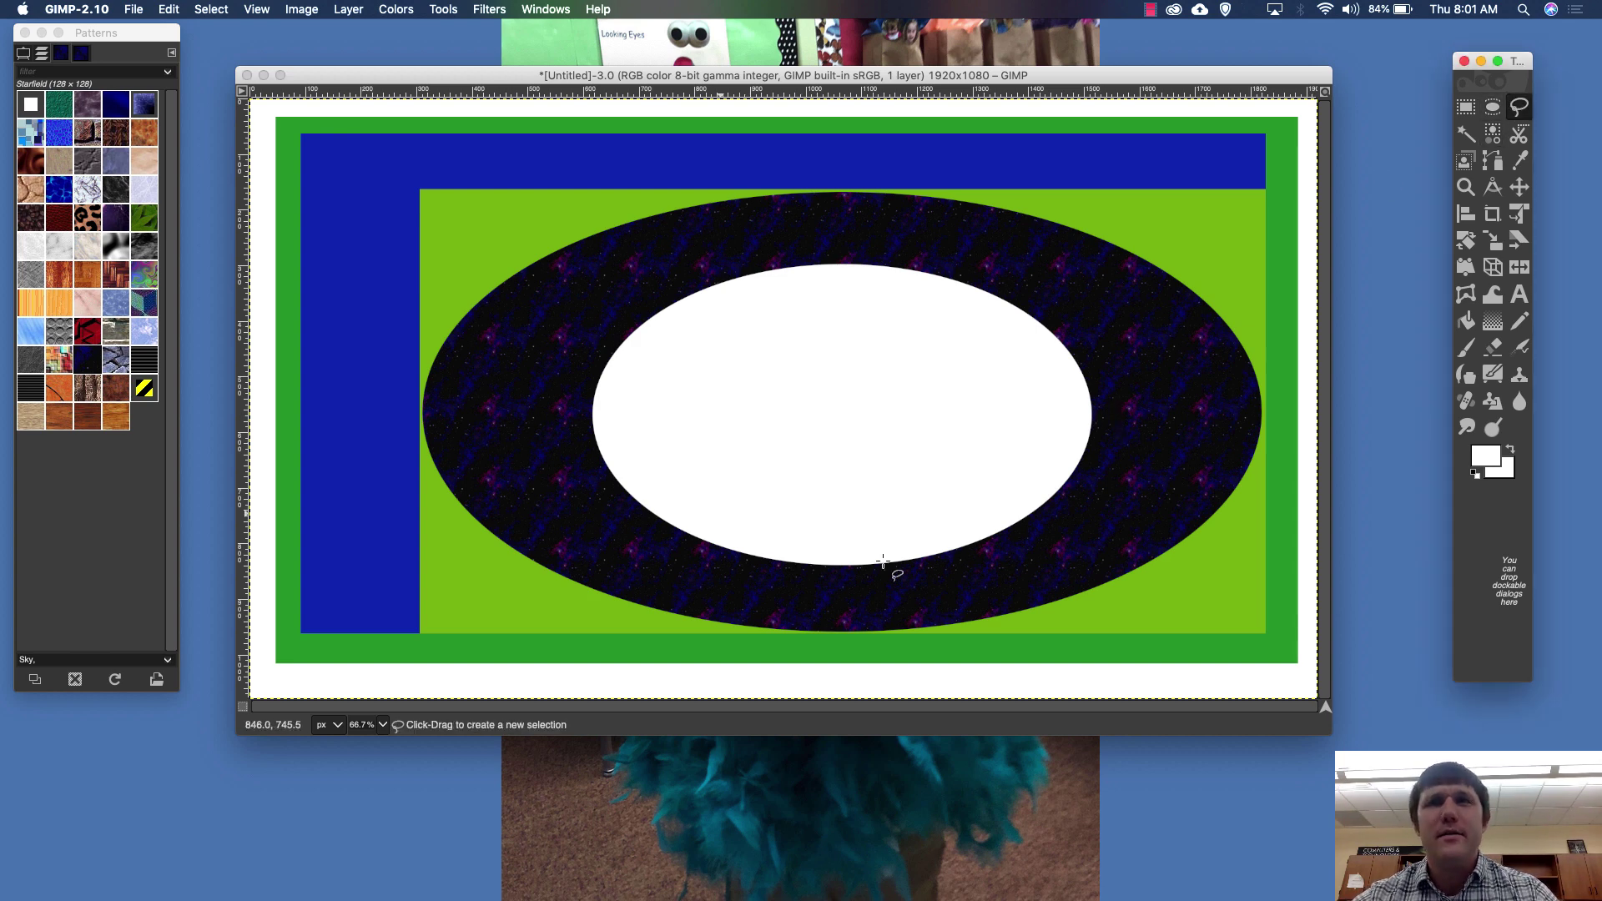
click(683, 534)
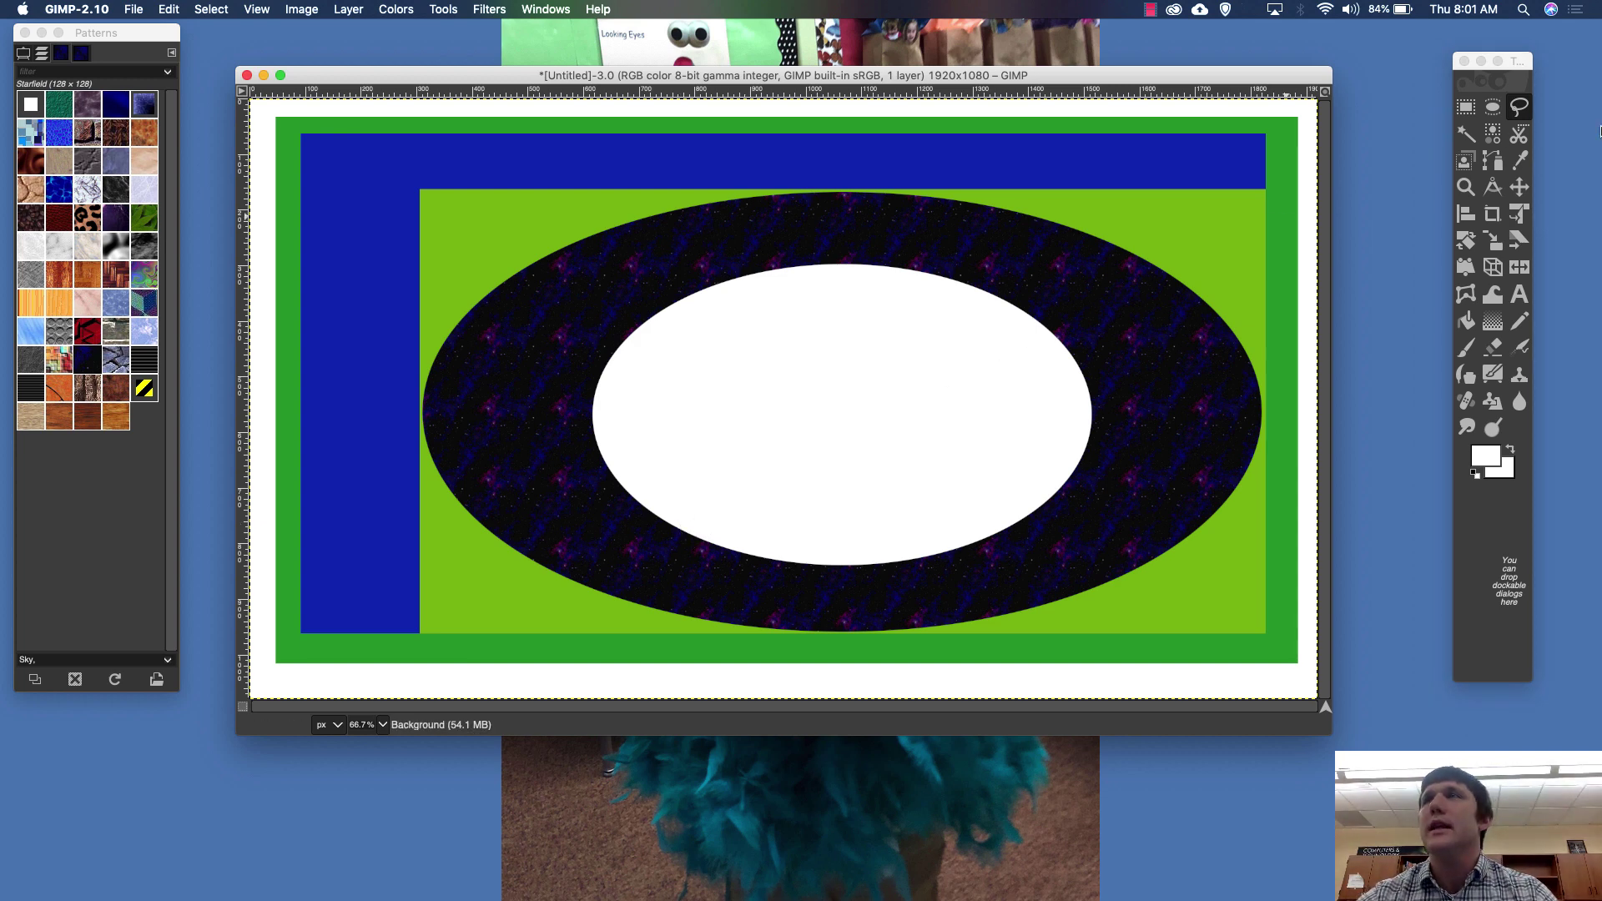
click(811, 267)
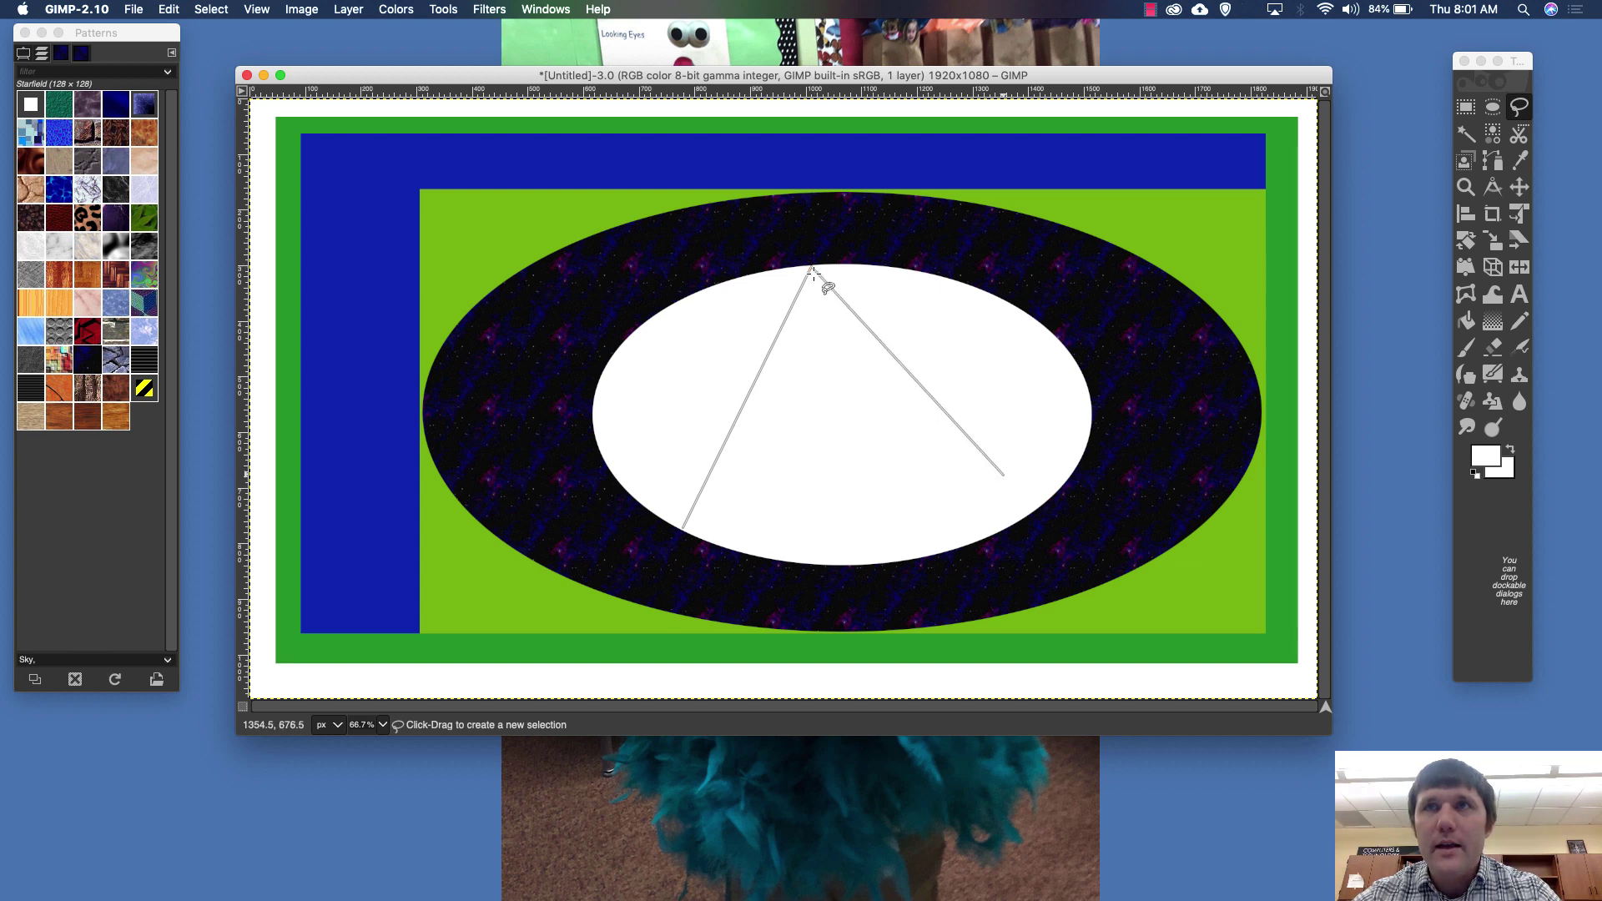
click(999, 530)
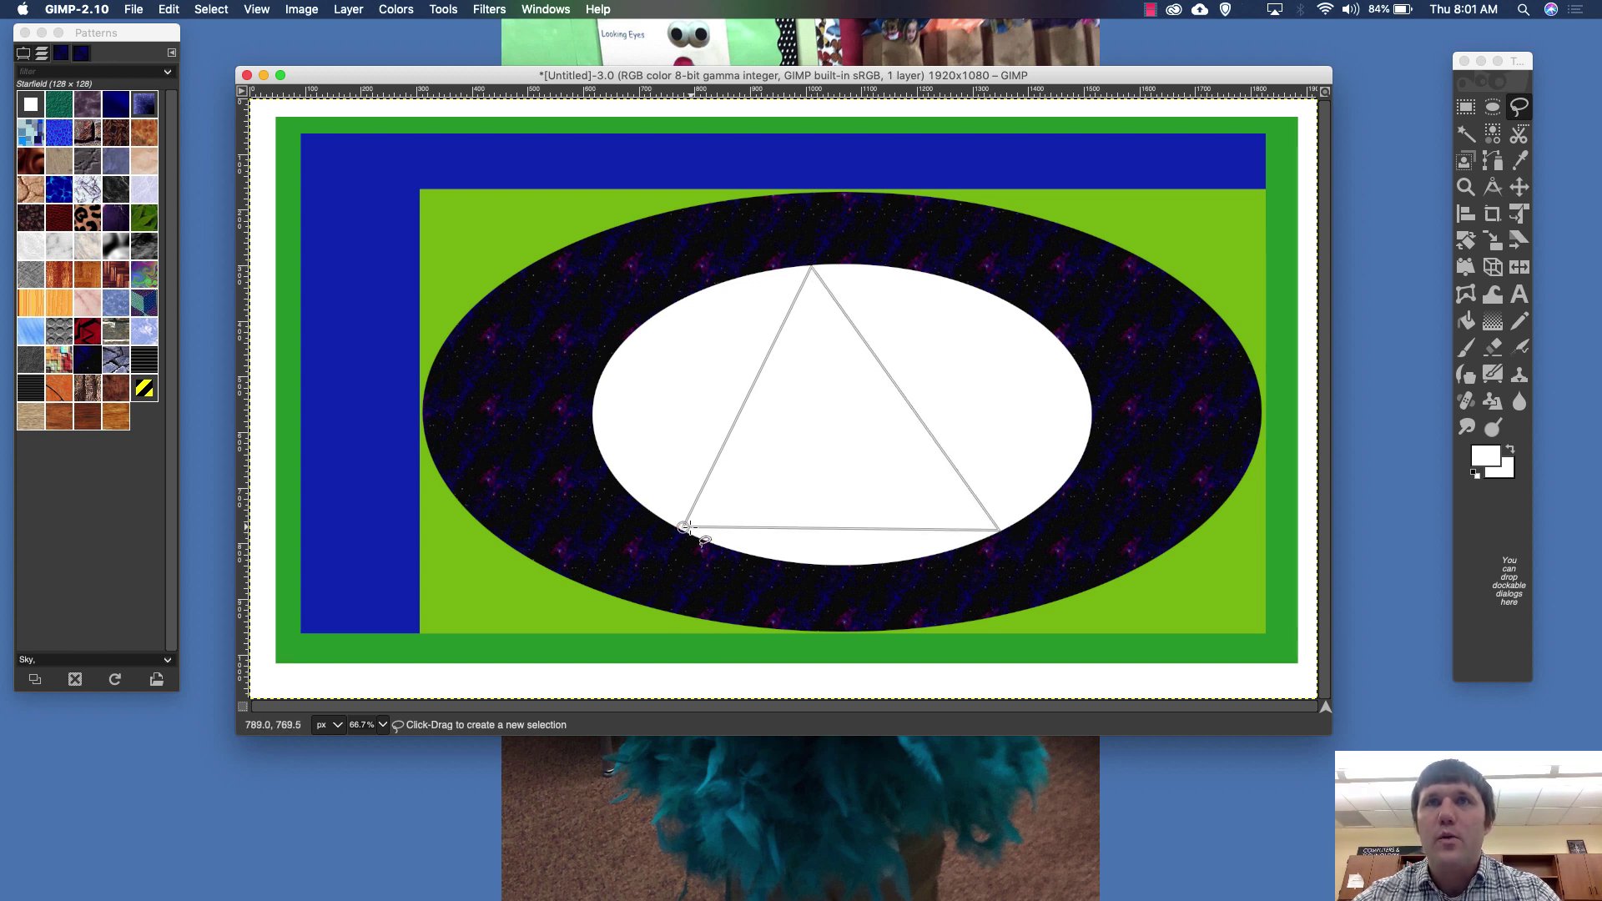
click(682, 528)
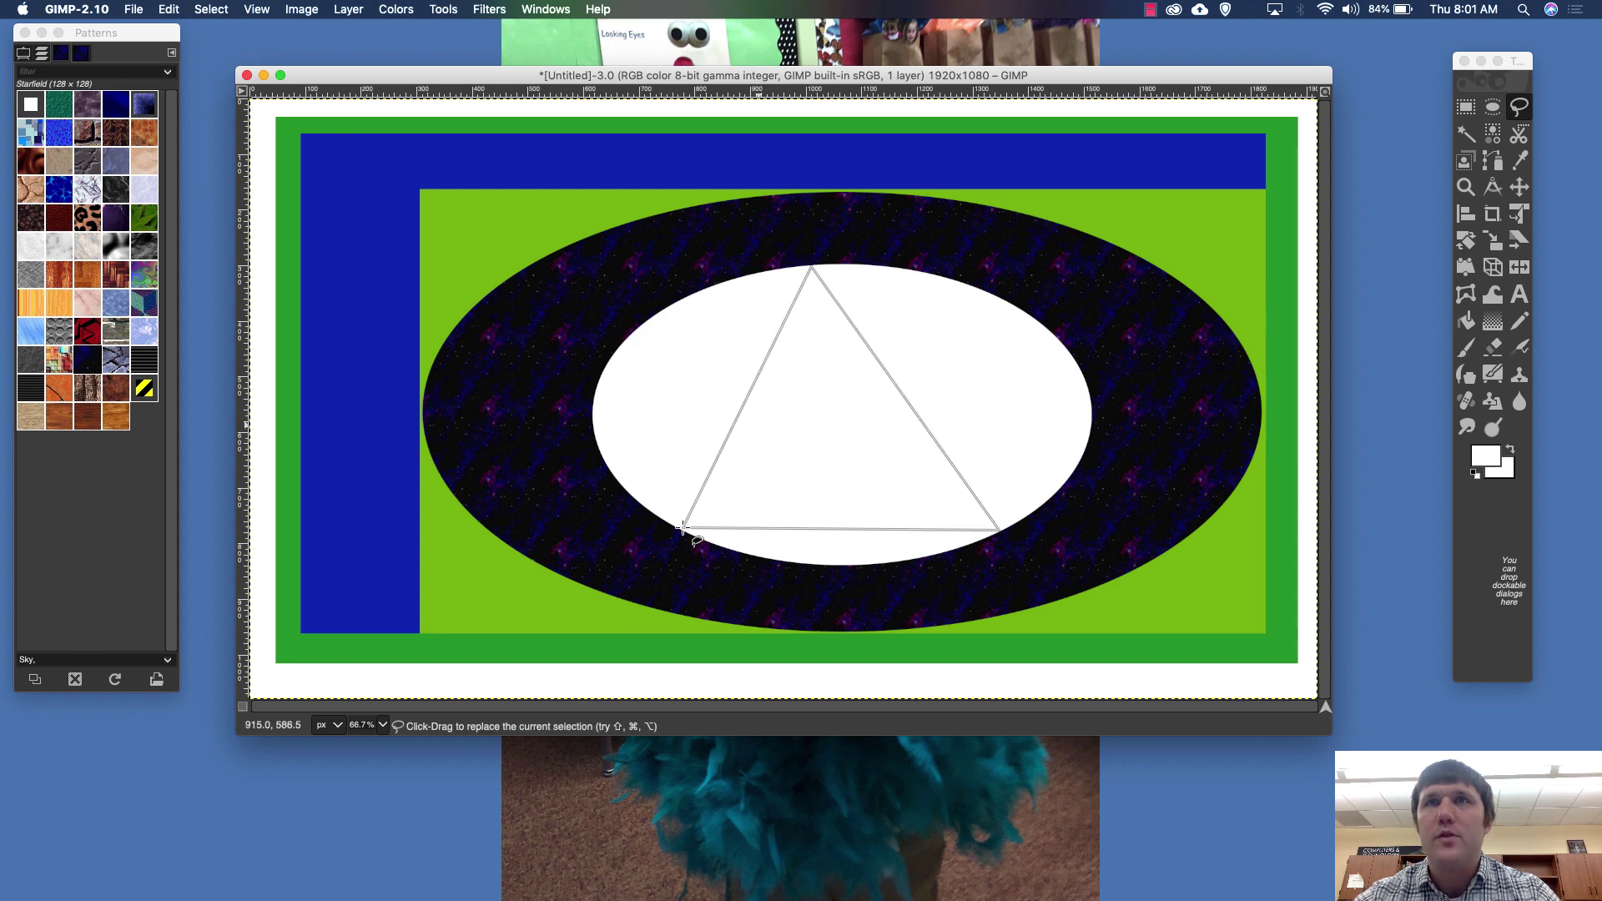
key(Return)
Set the foreground color to the outer frame's green from the recently used colors.
click(167, 9)
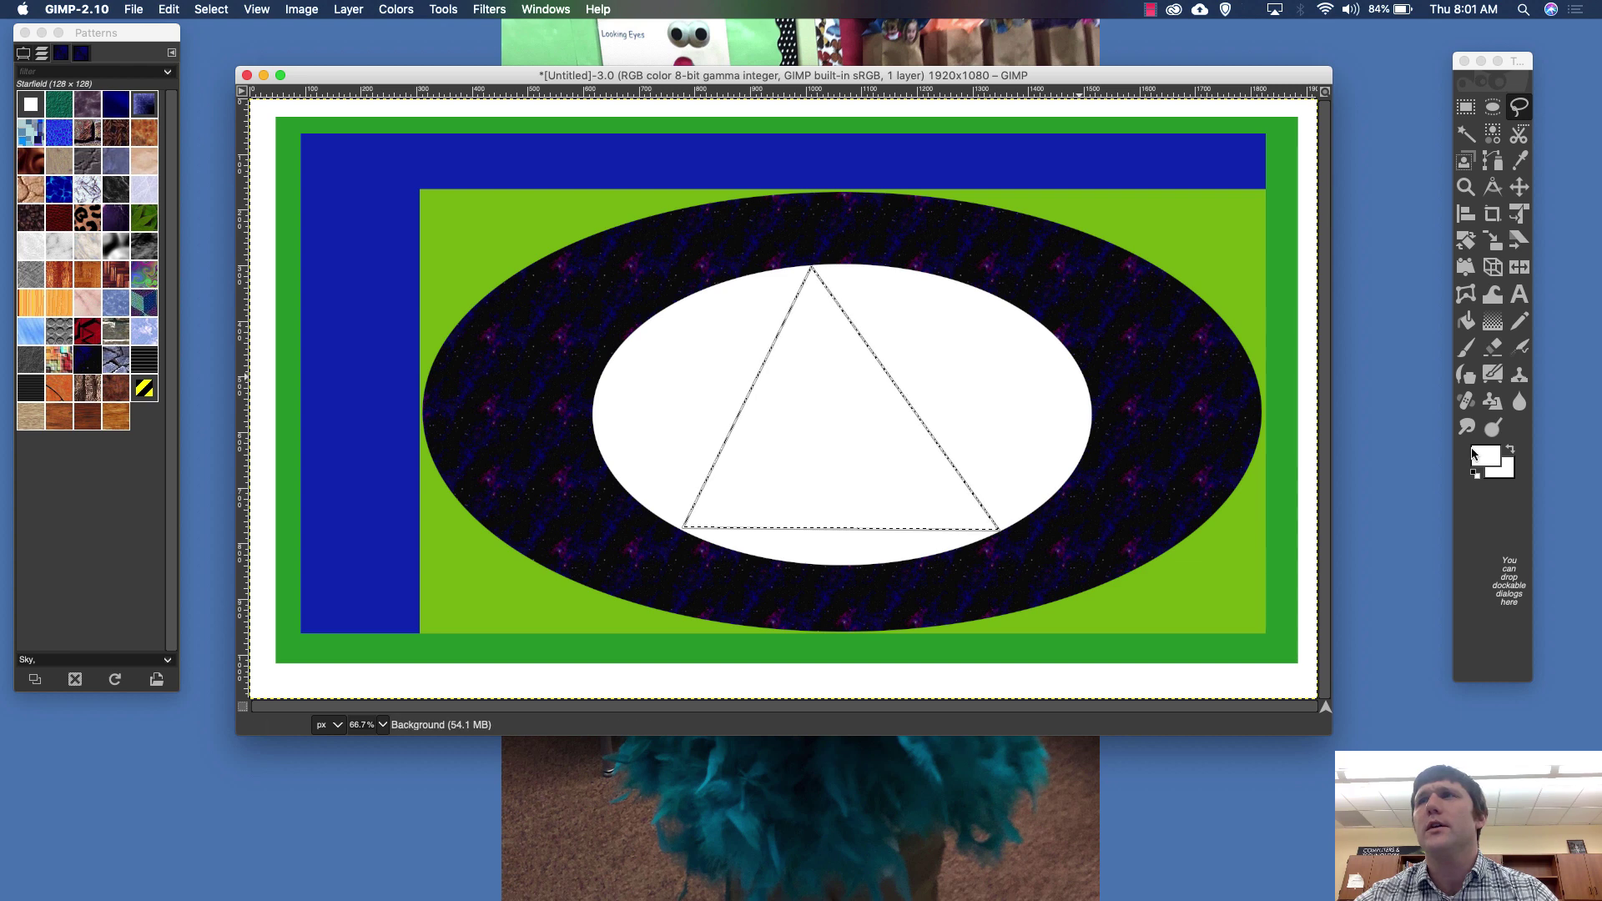
click(1476, 455)
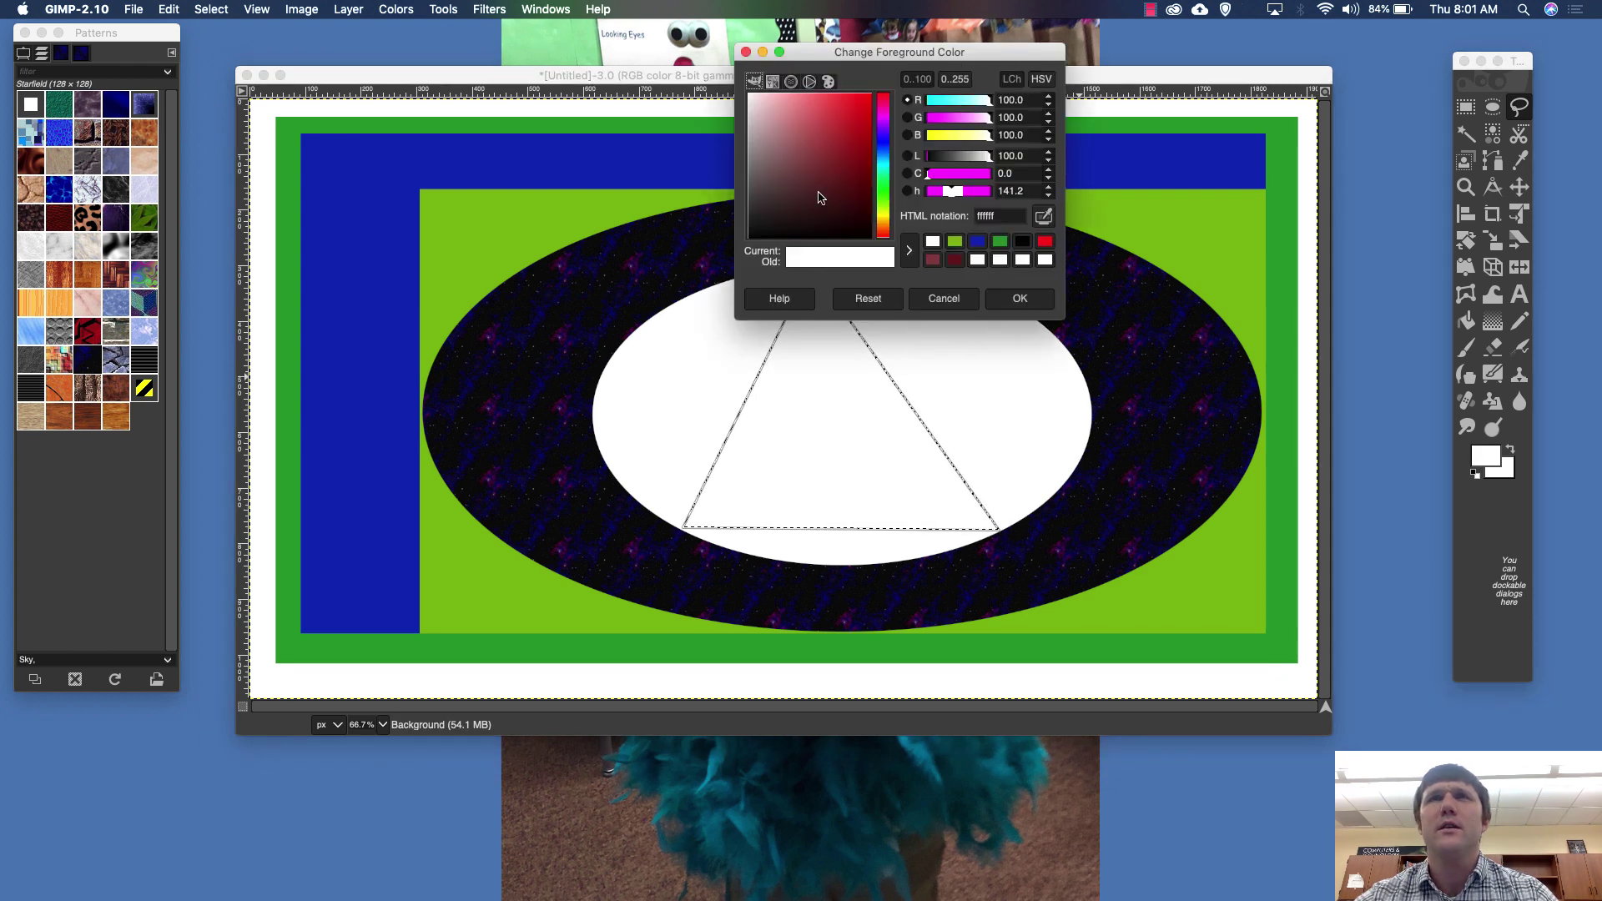
click(884, 190)
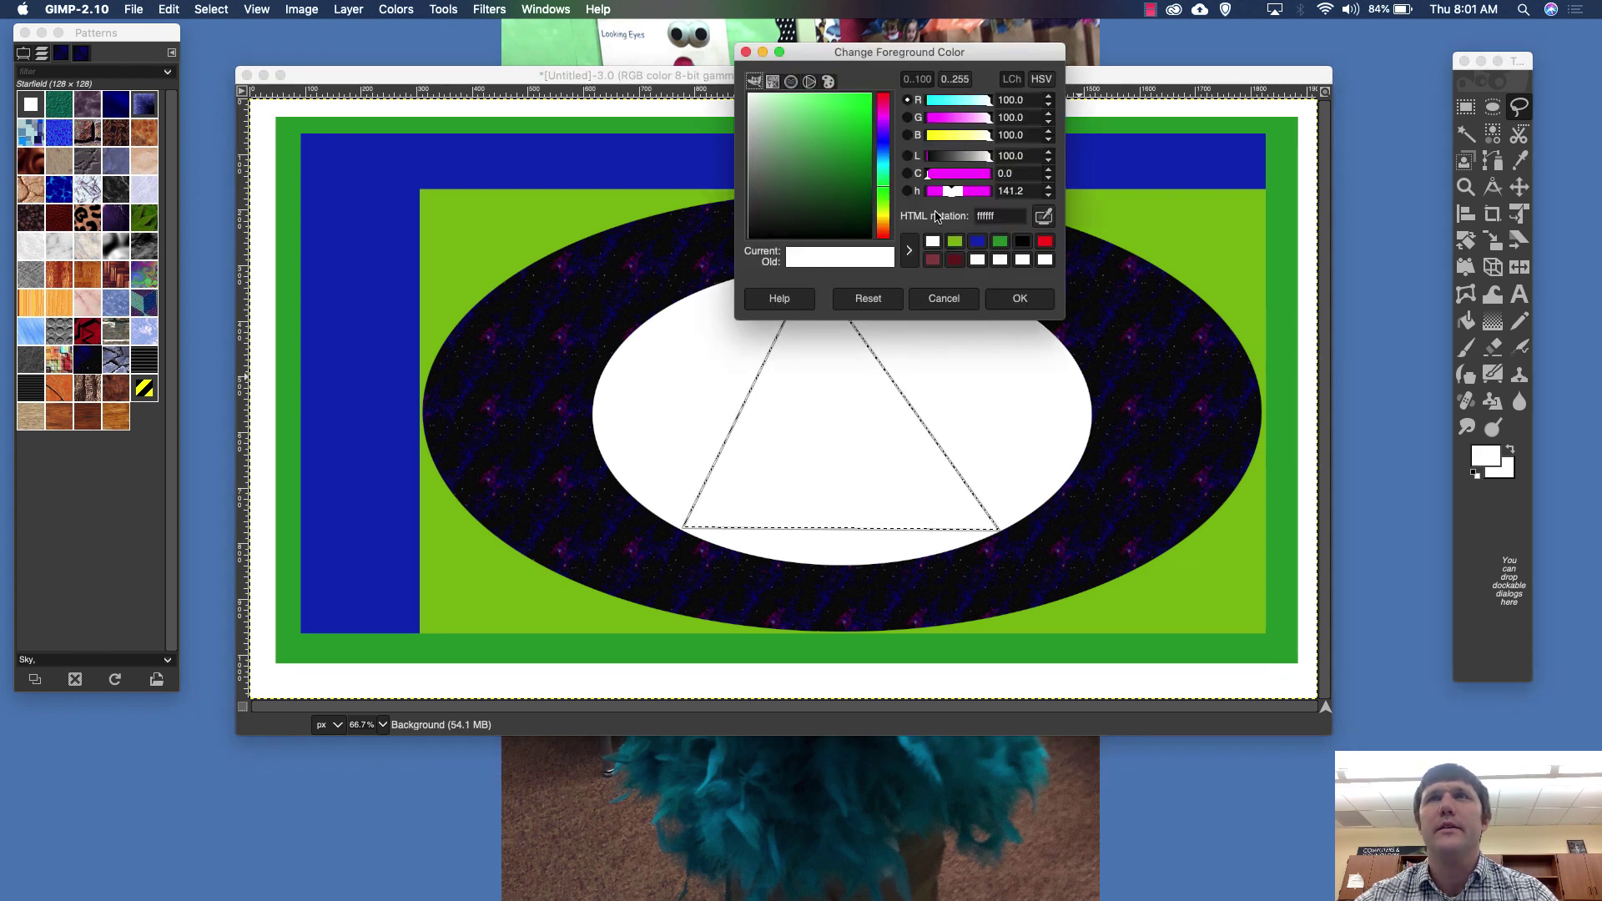
click(1000, 241)
click(1019, 298)
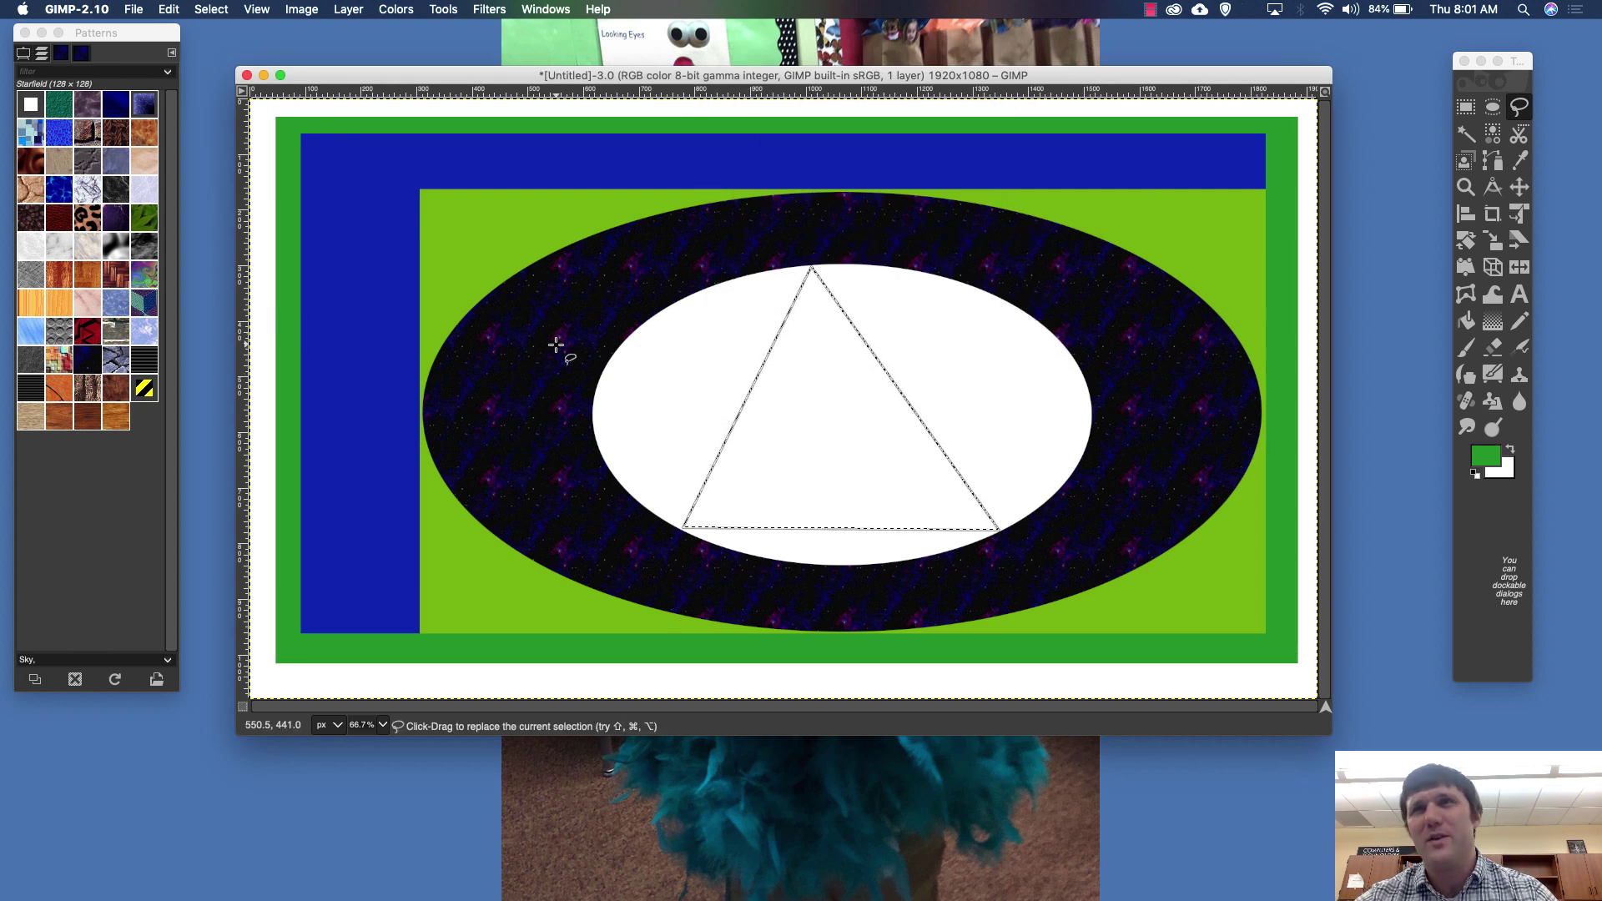
Stroke the triangular selection with the Airbrush paint tool in the green foreground color.
click(156, 5)
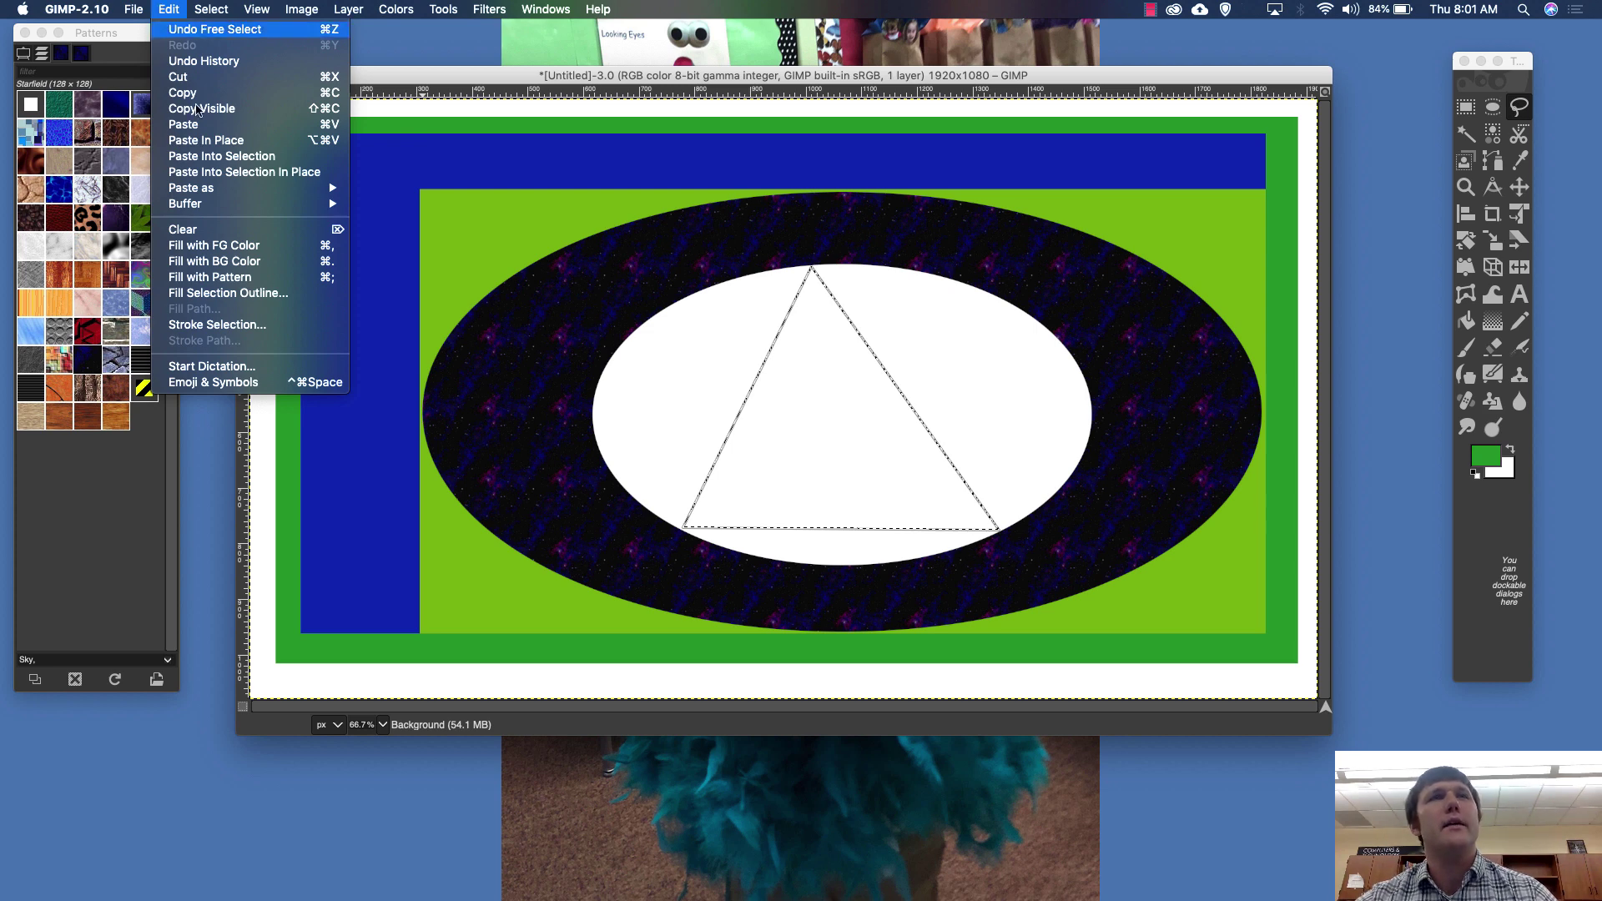
click(217, 324)
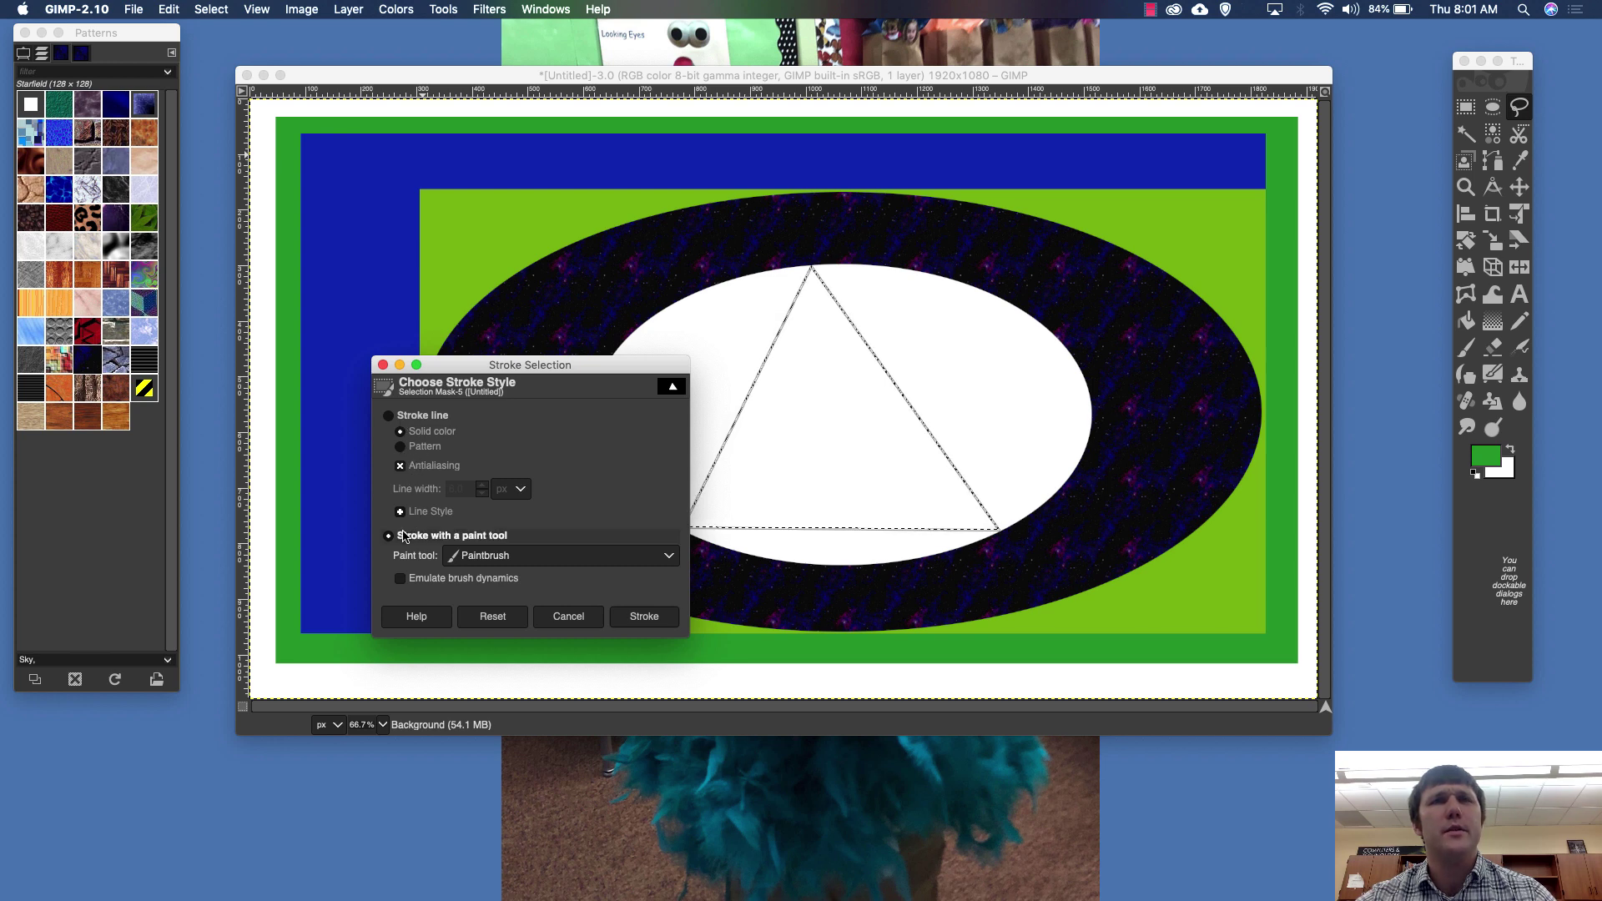
click(492, 564)
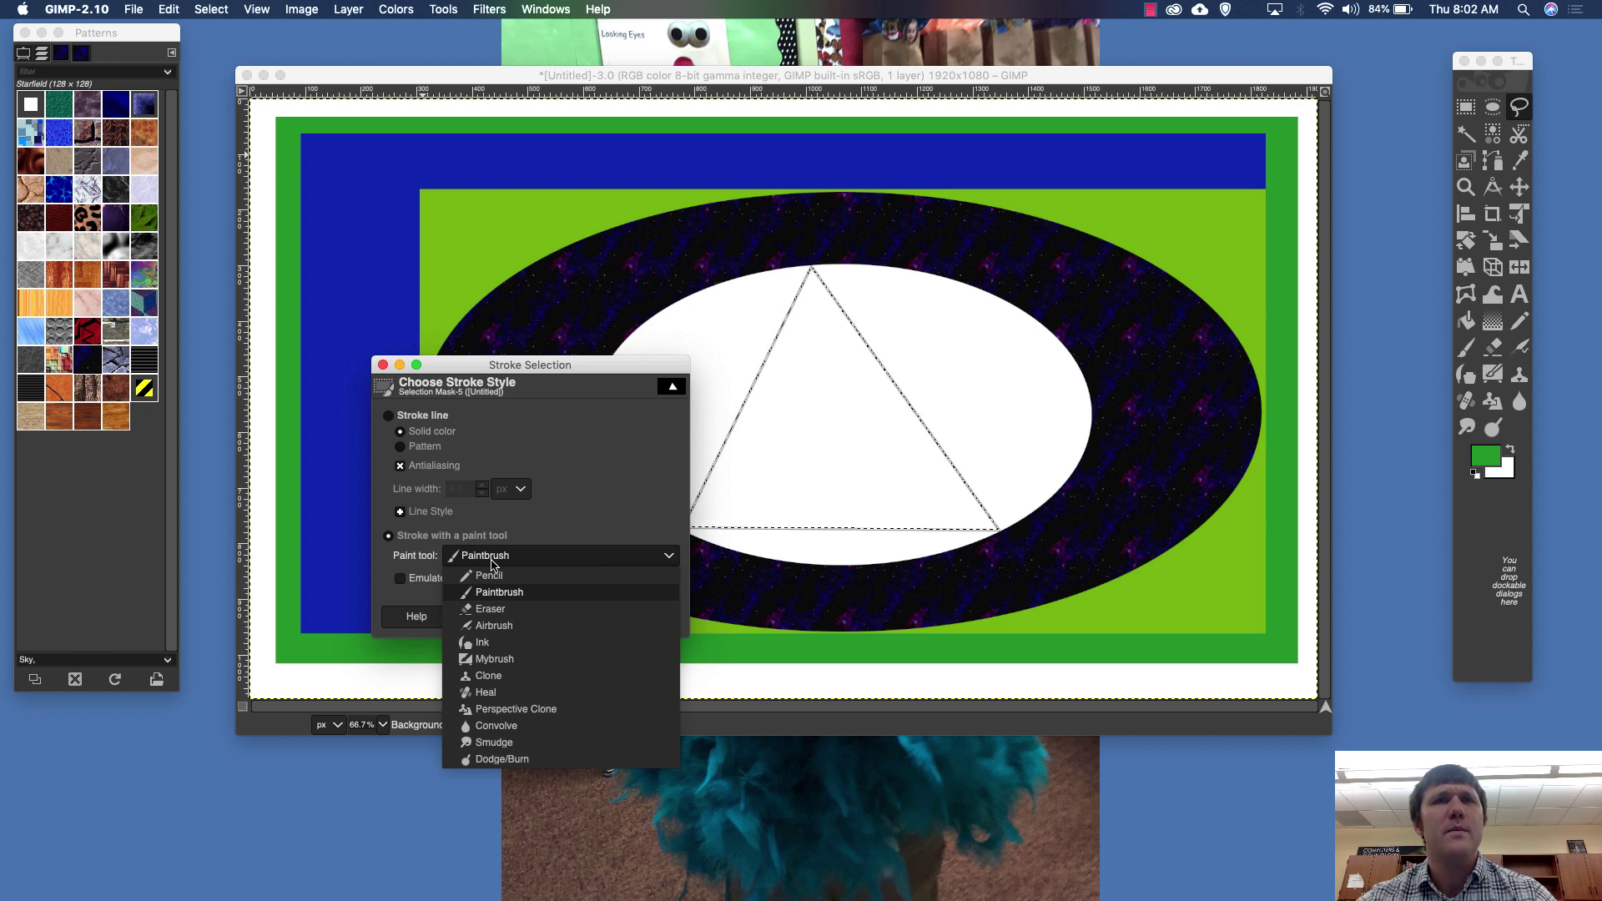
click(510, 626)
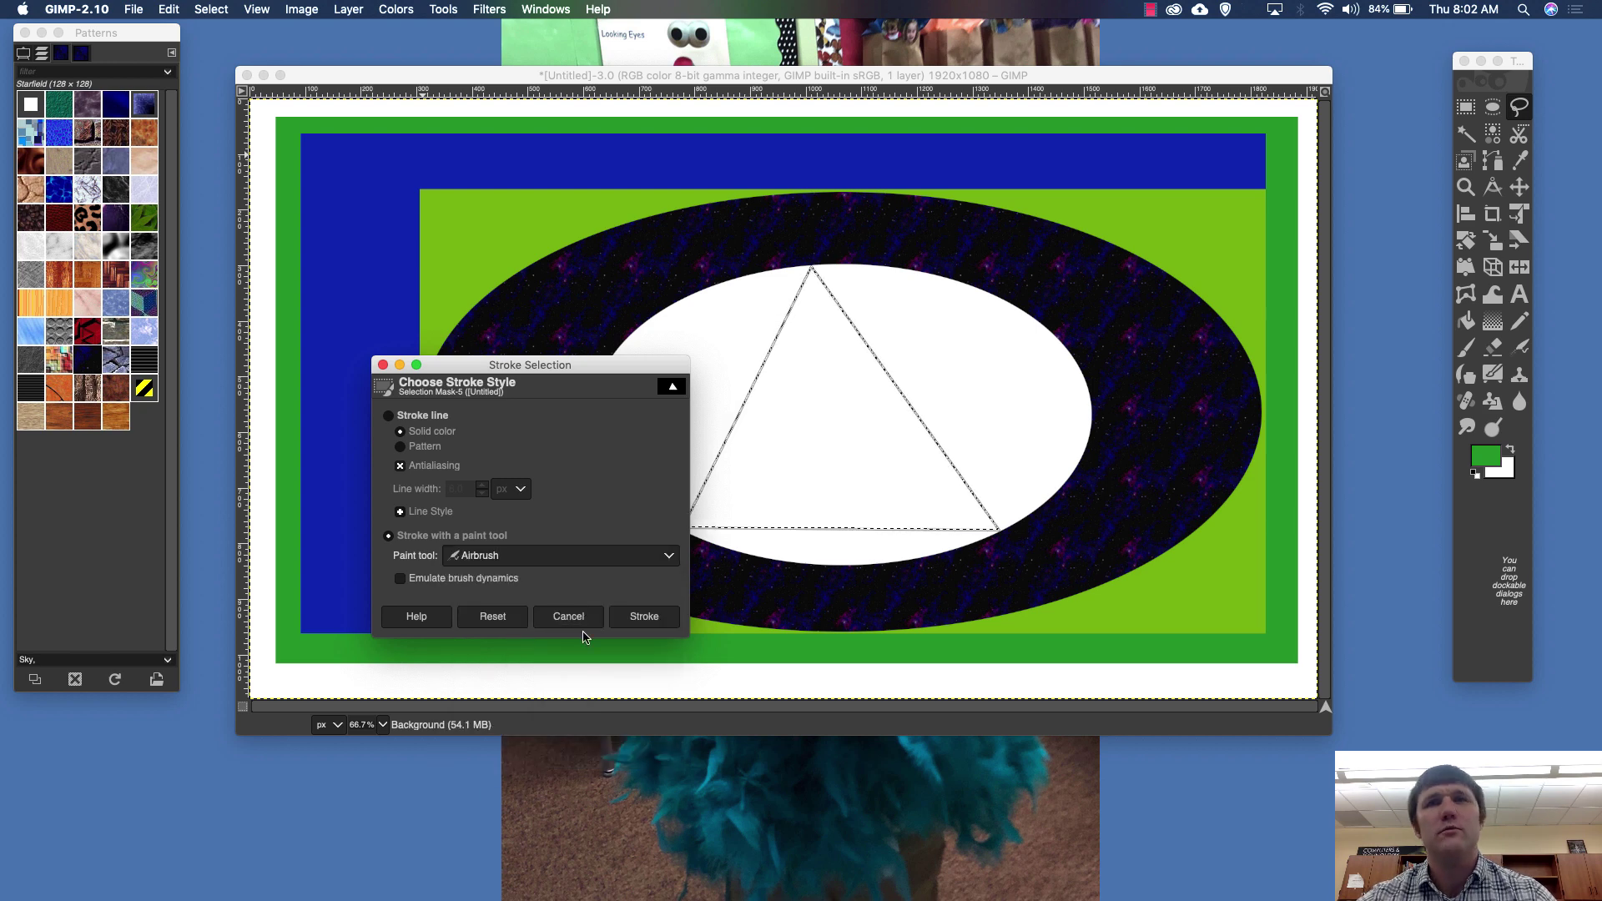
click(643, 618)
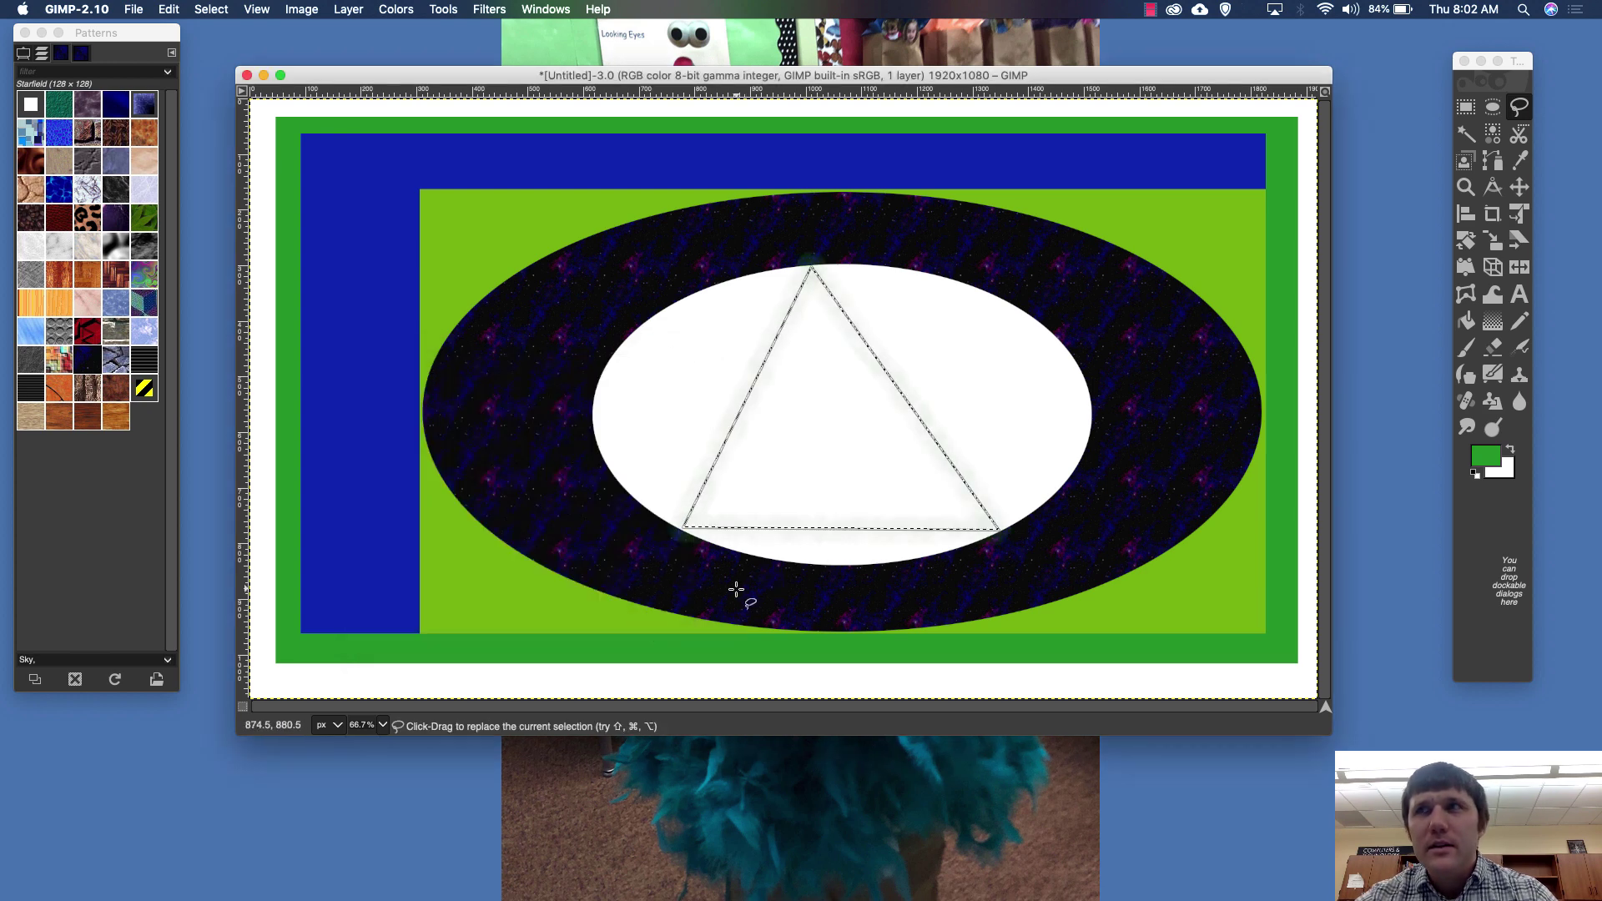
key(shift+super+a)
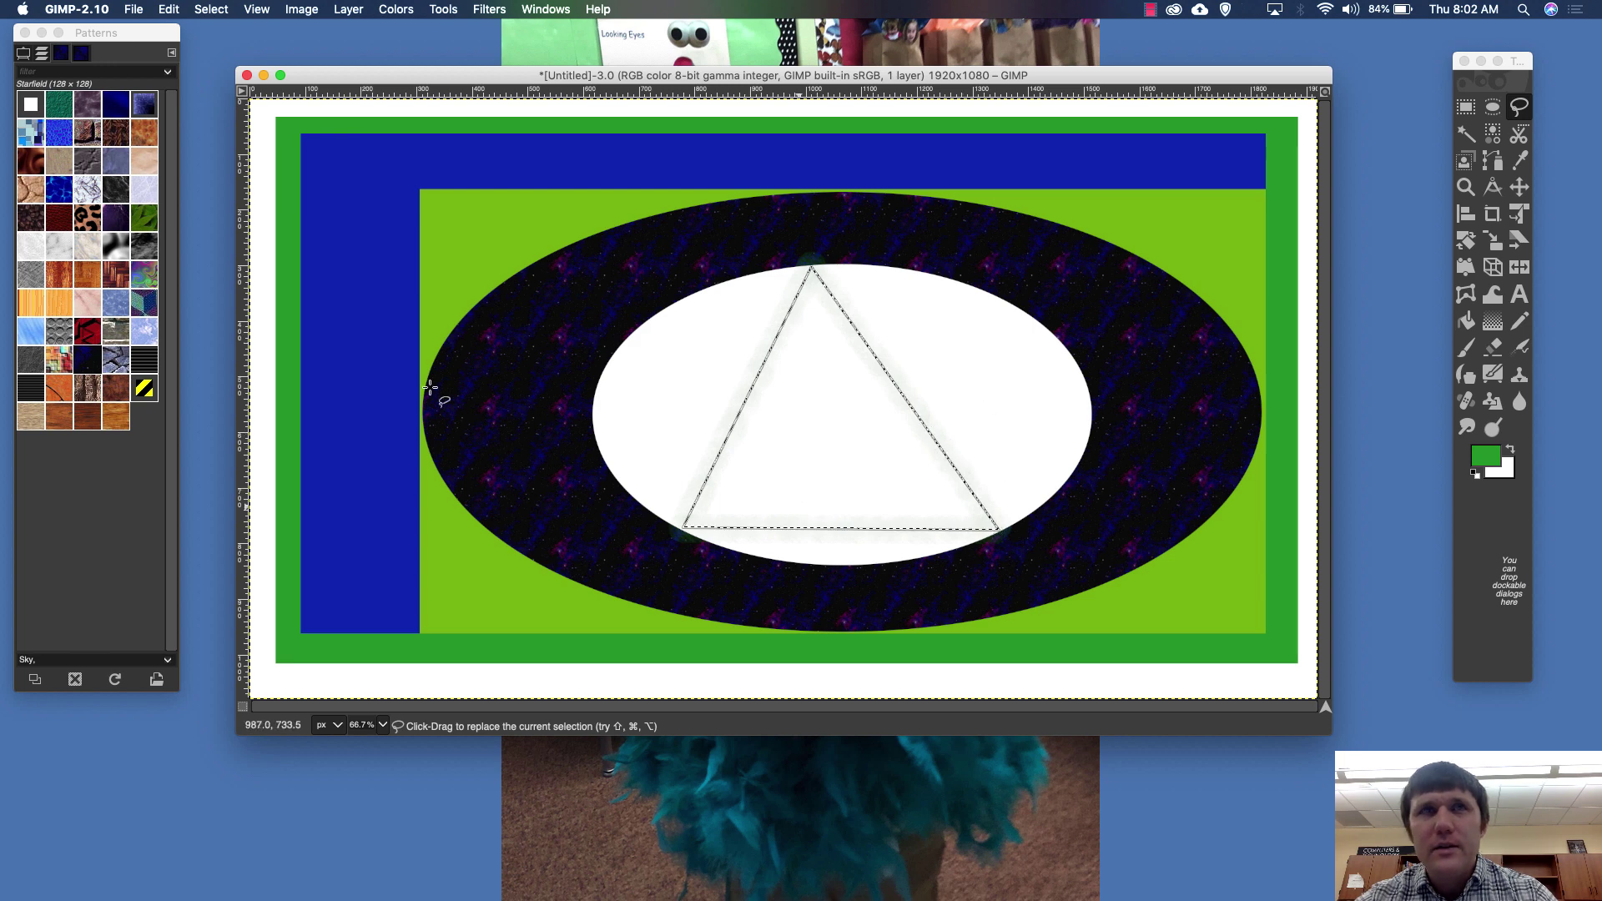
key(super+z)
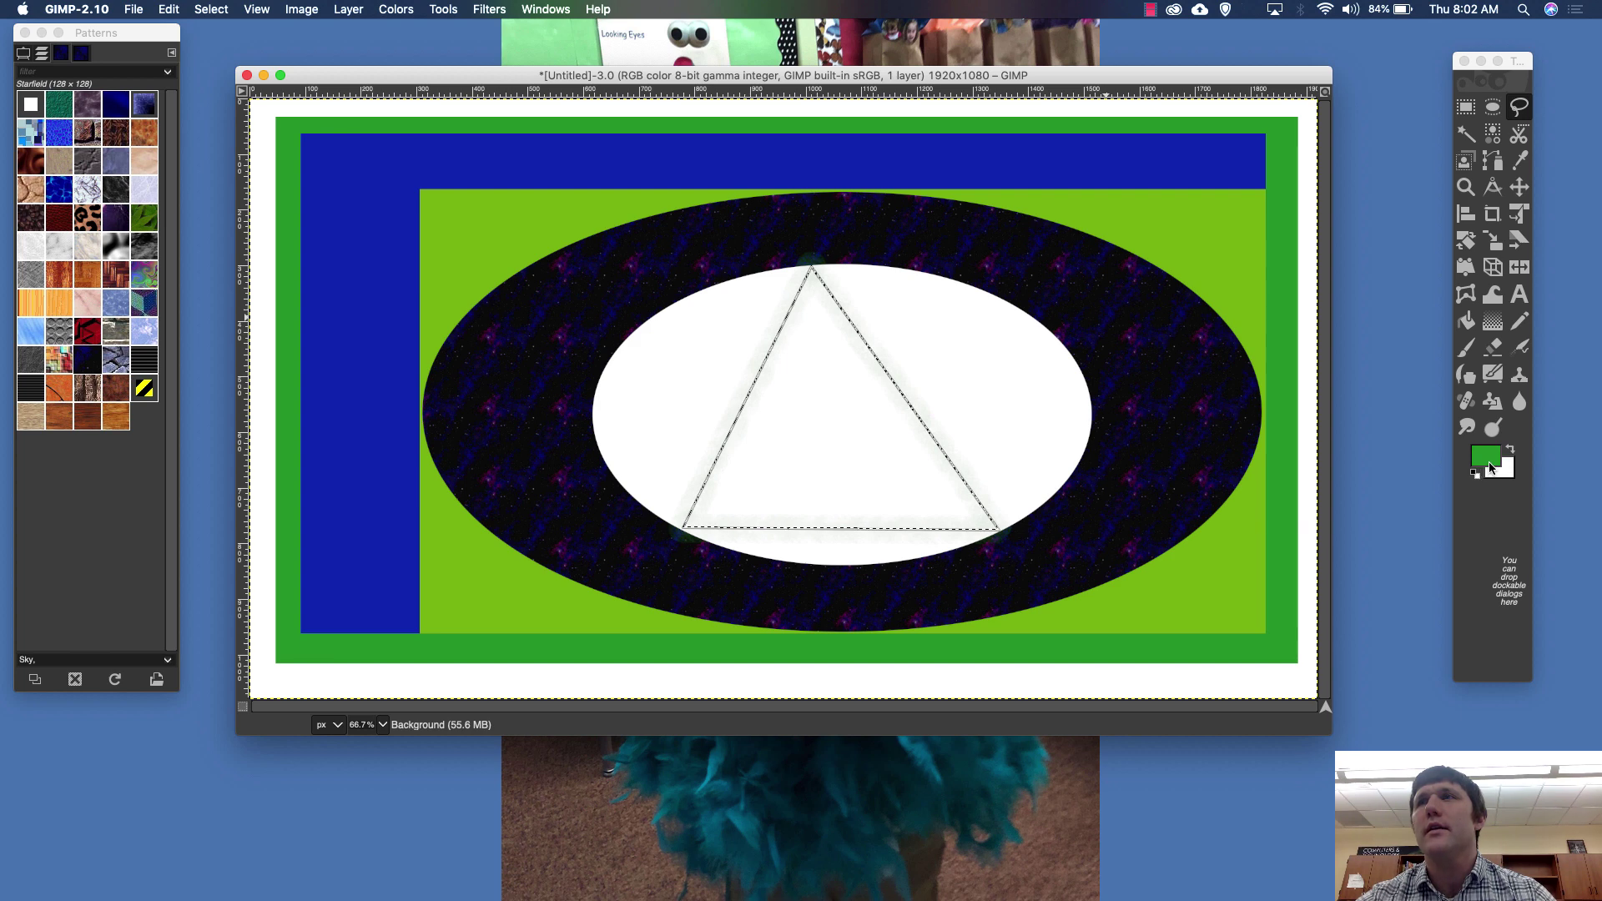
Stroke the triangular selection with a solid-color line 6 px wide and clear the selection.
click(139, 6)
mouse_move(169, 9)
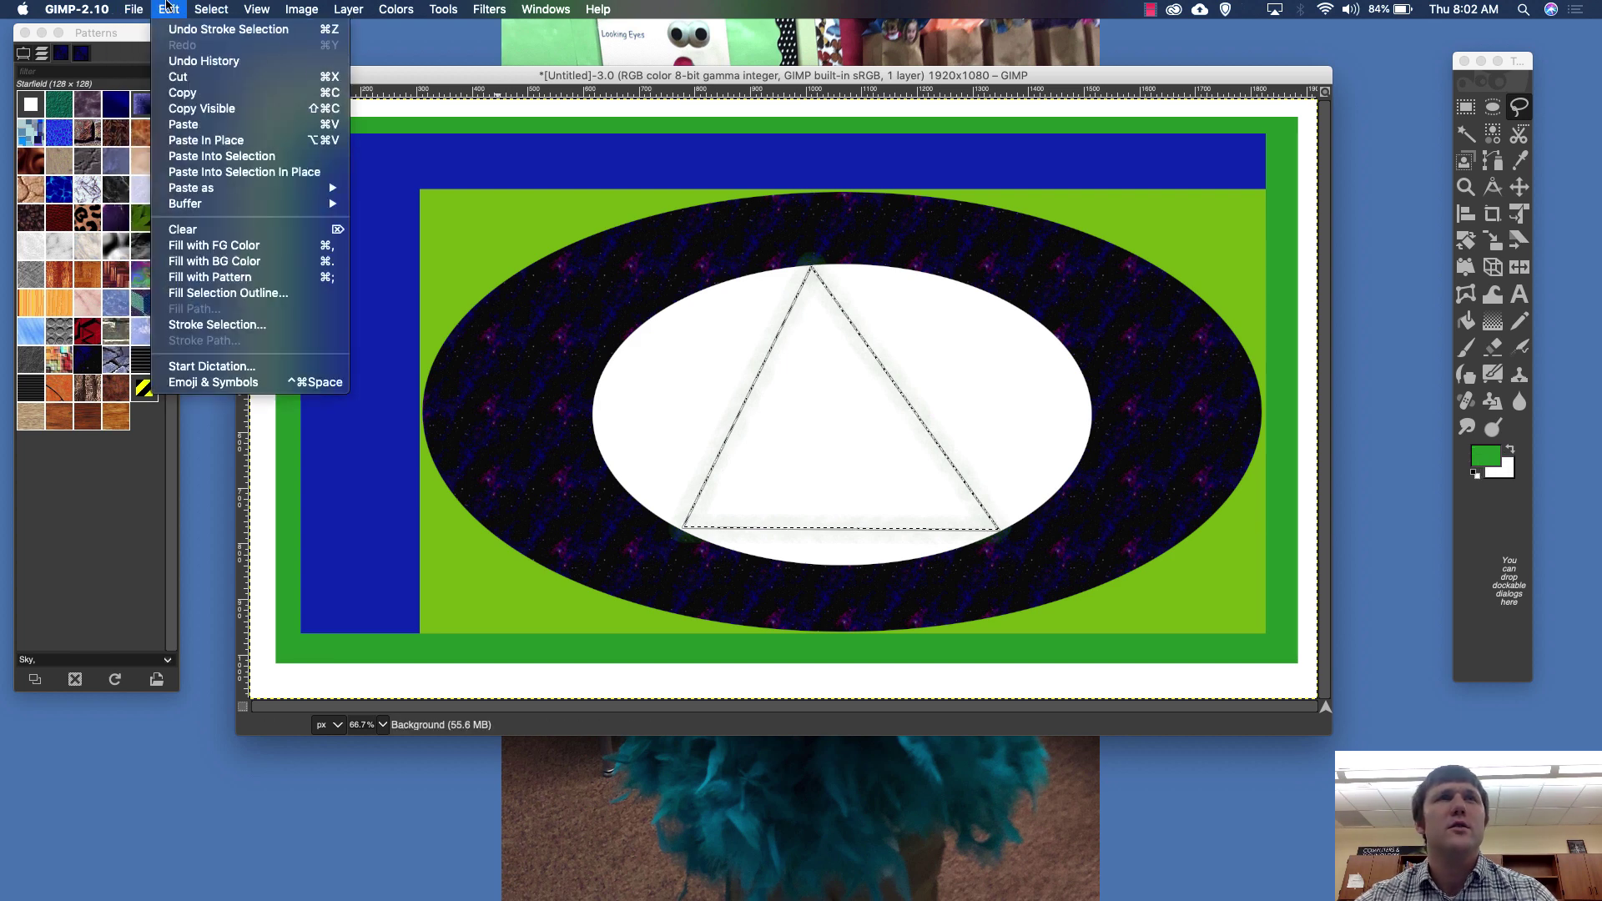
click(242, 324)
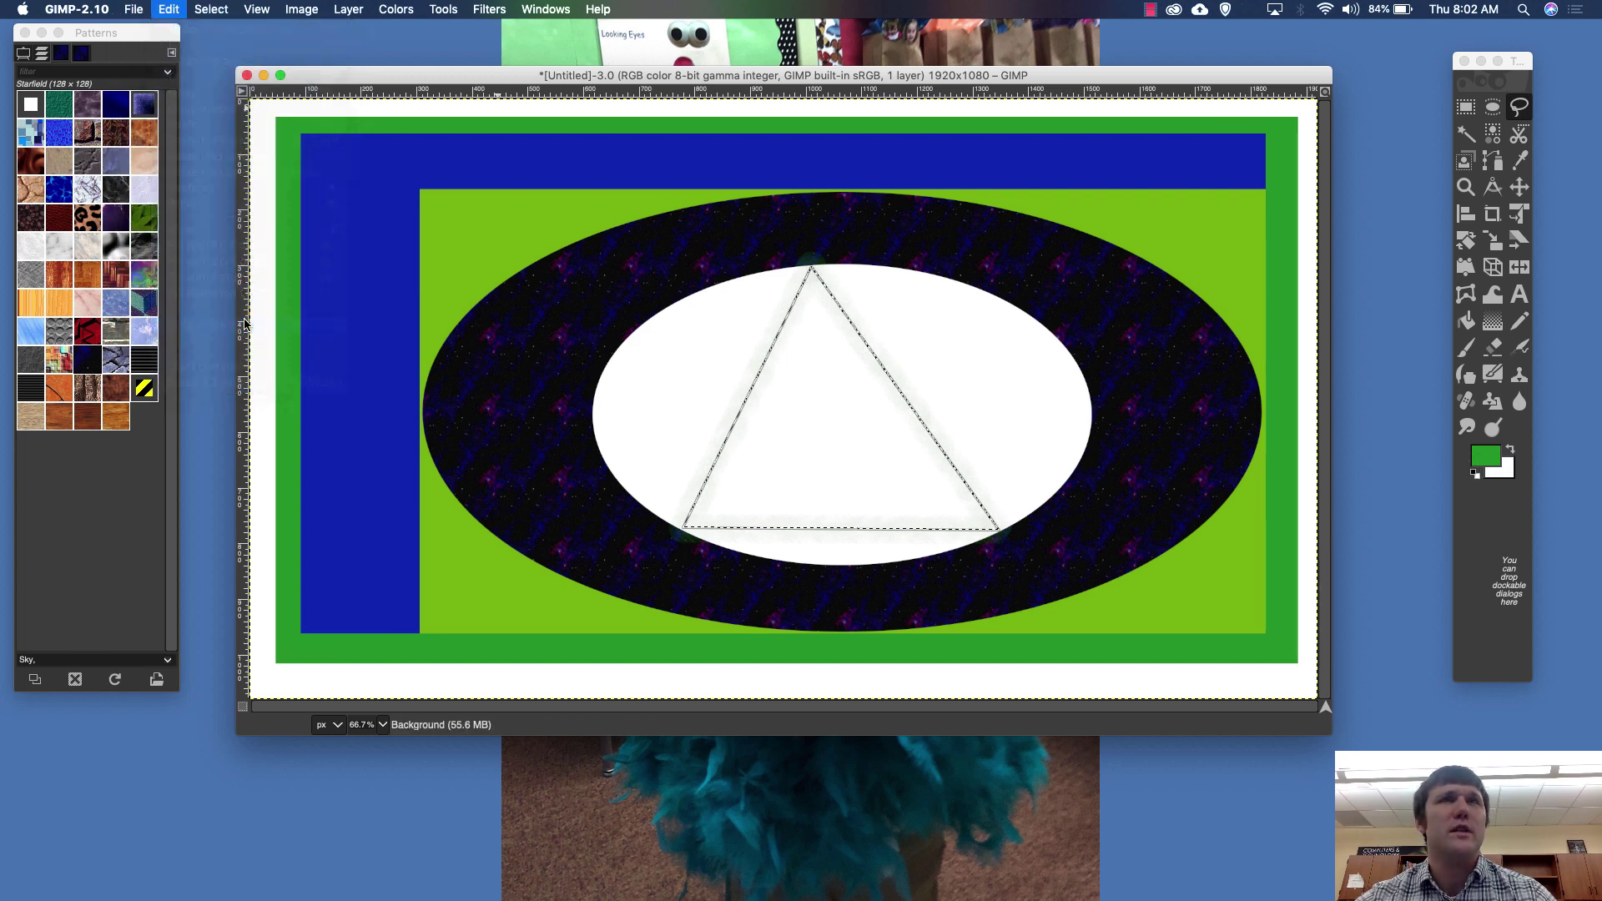
click(495, 358)
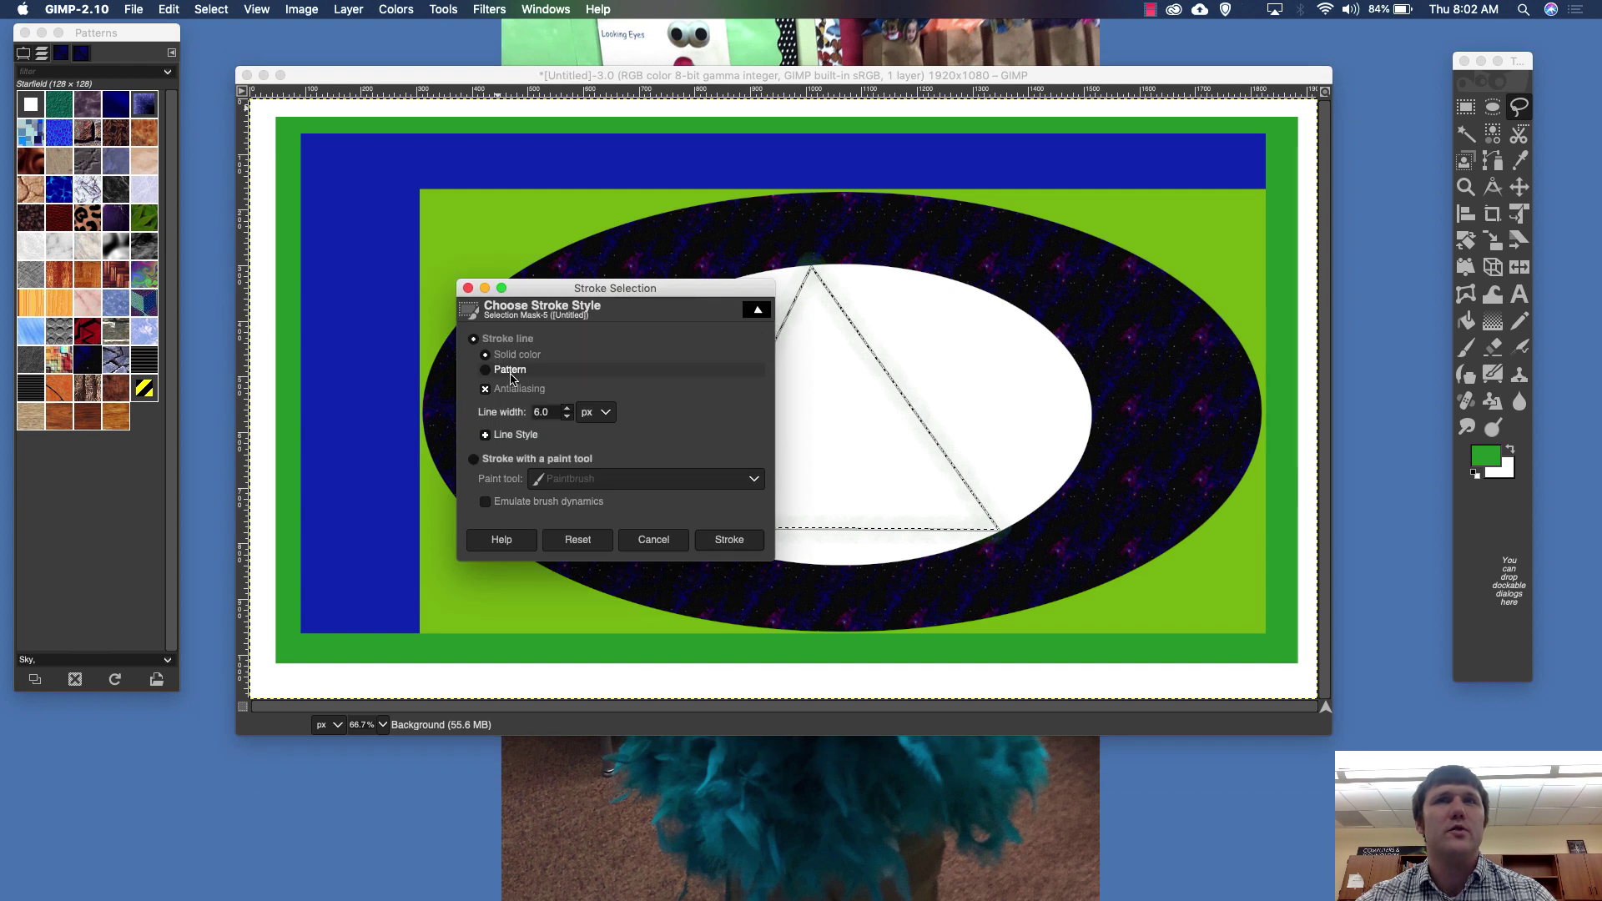
click(729, 540)
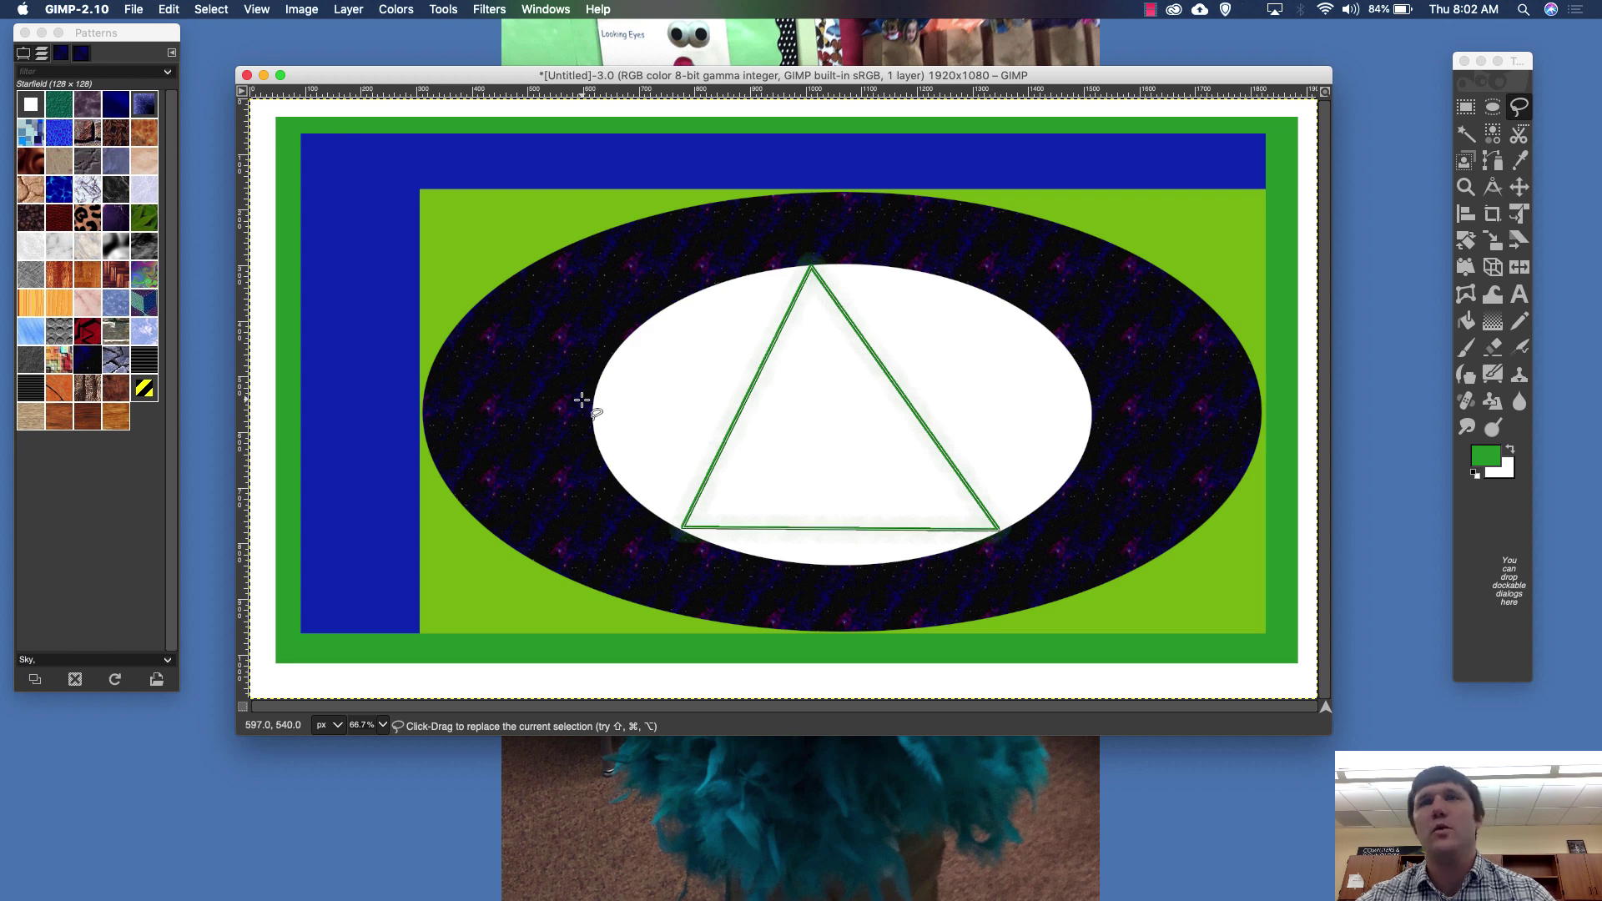
click(169, 9)
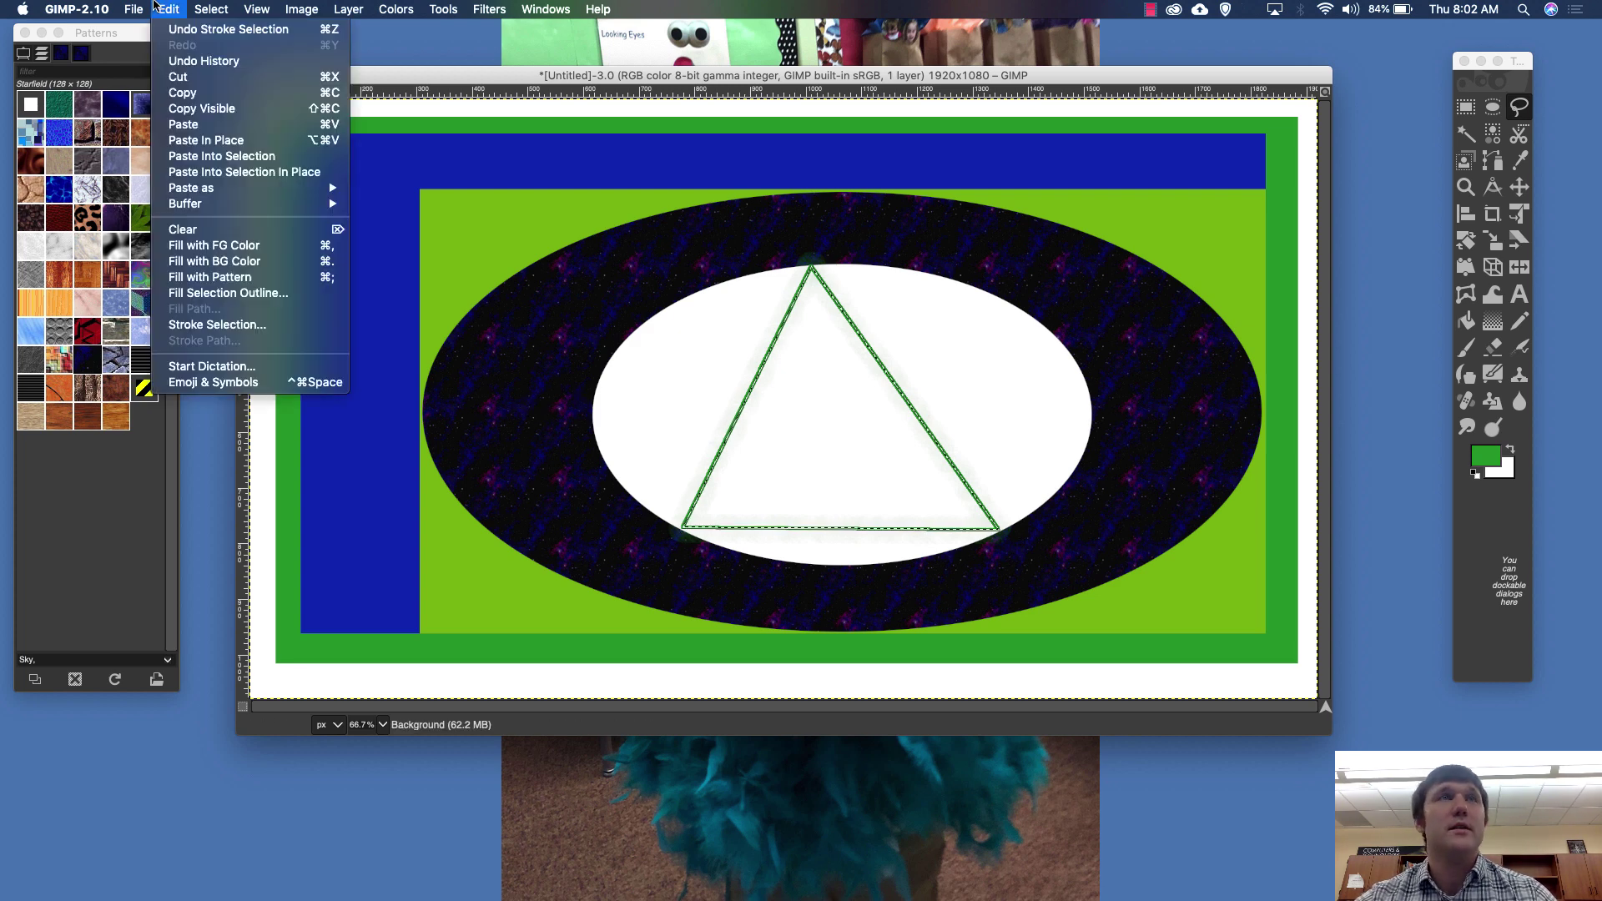
mouse_move(211, 9)
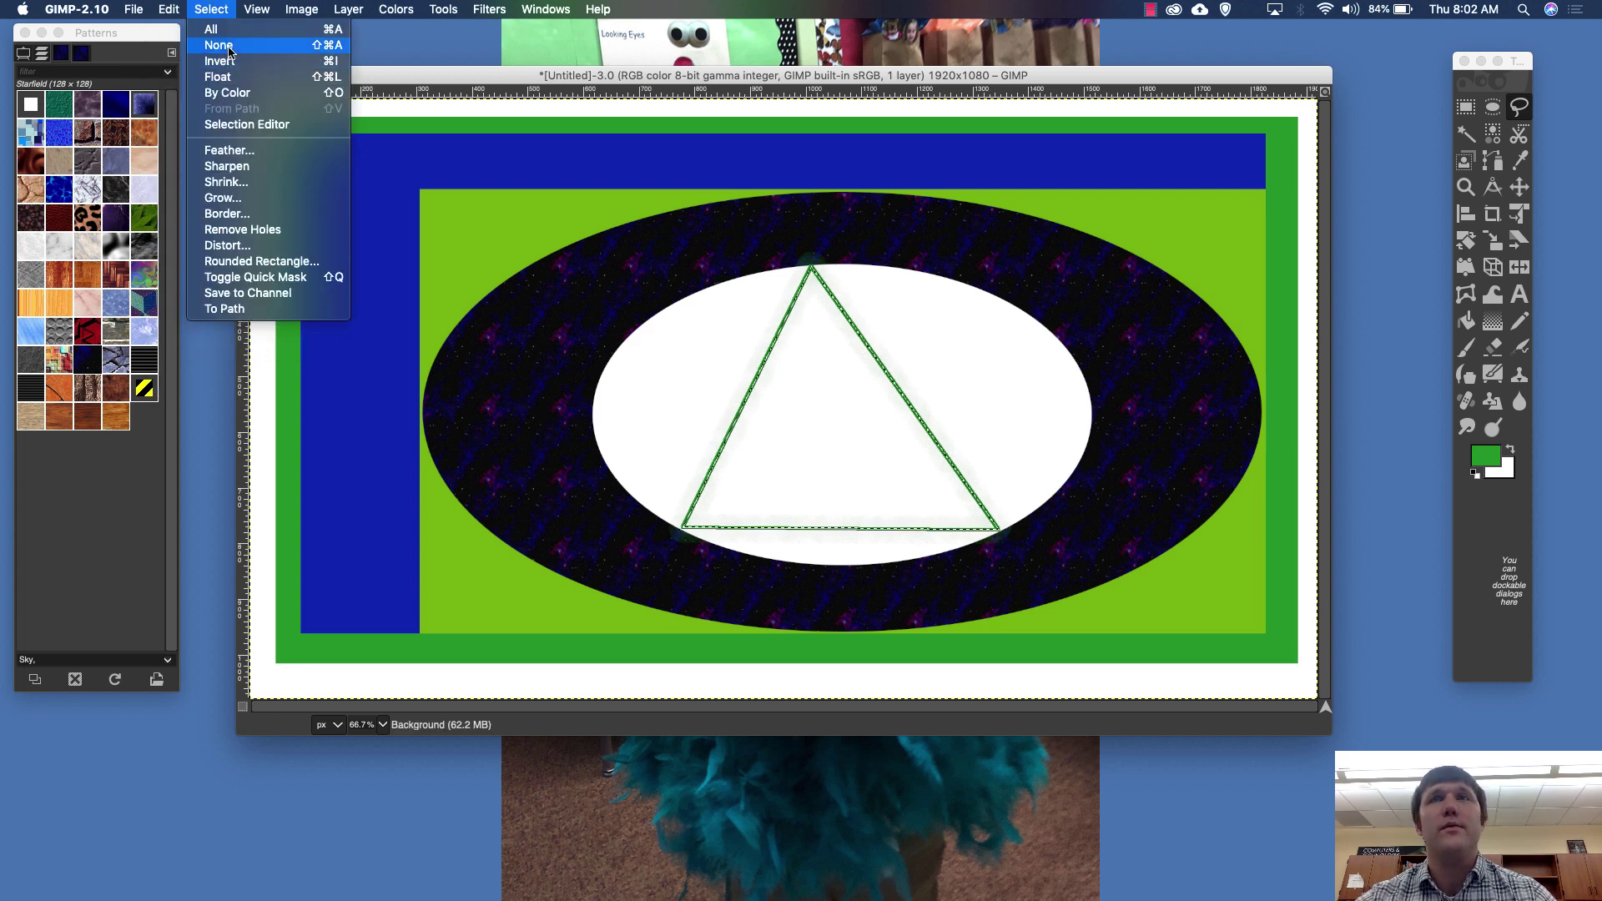
click(585, 344)
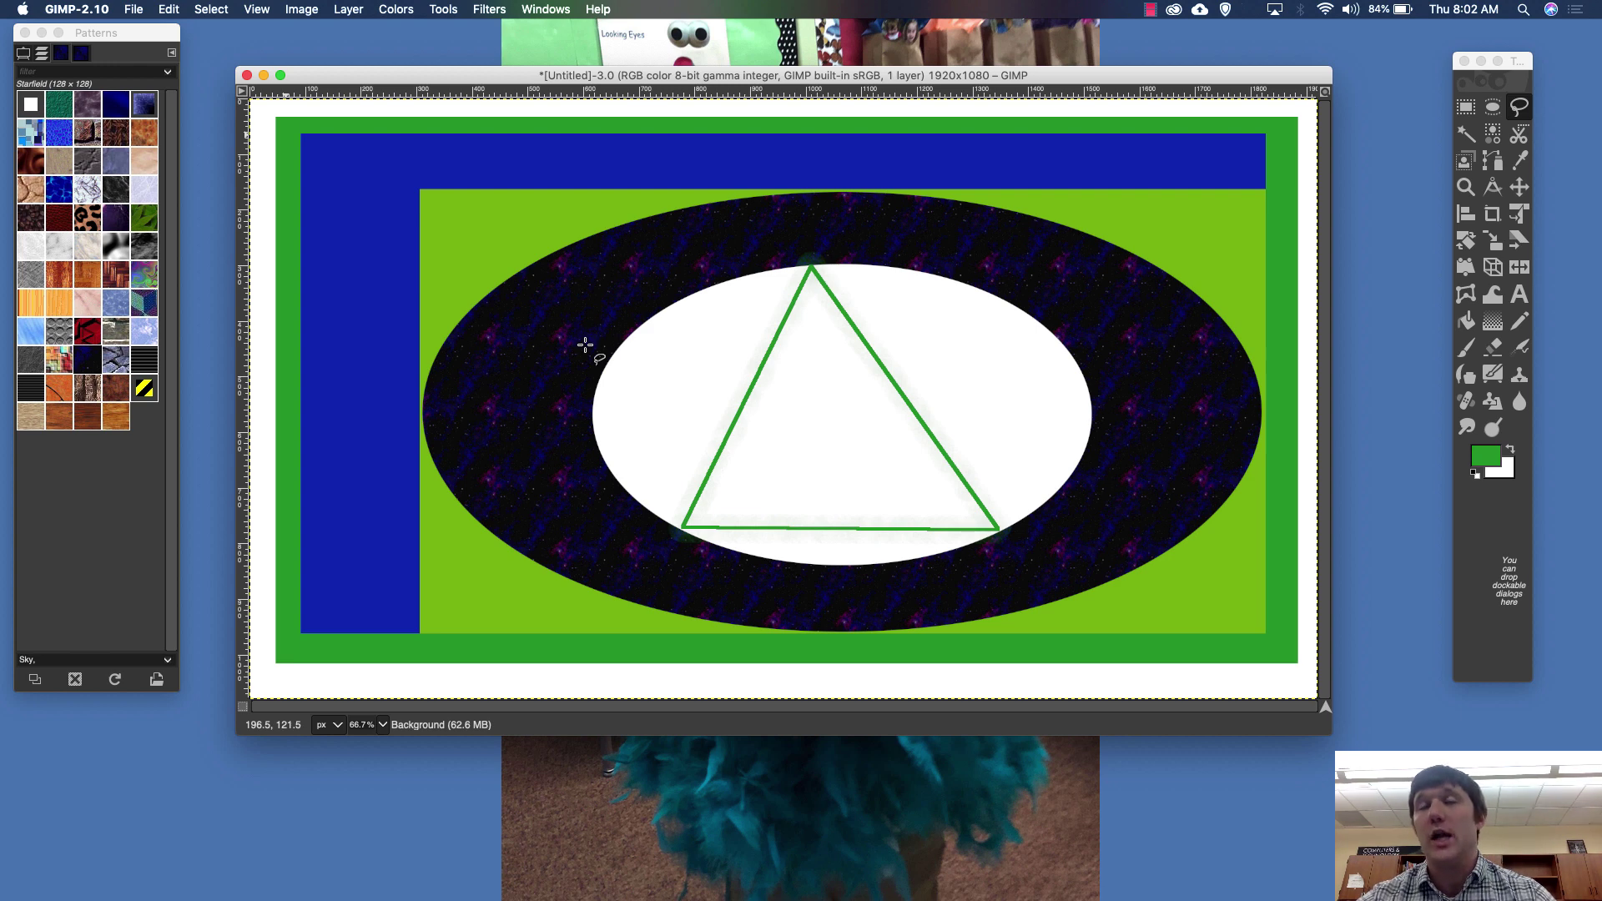
click(1497, 113)
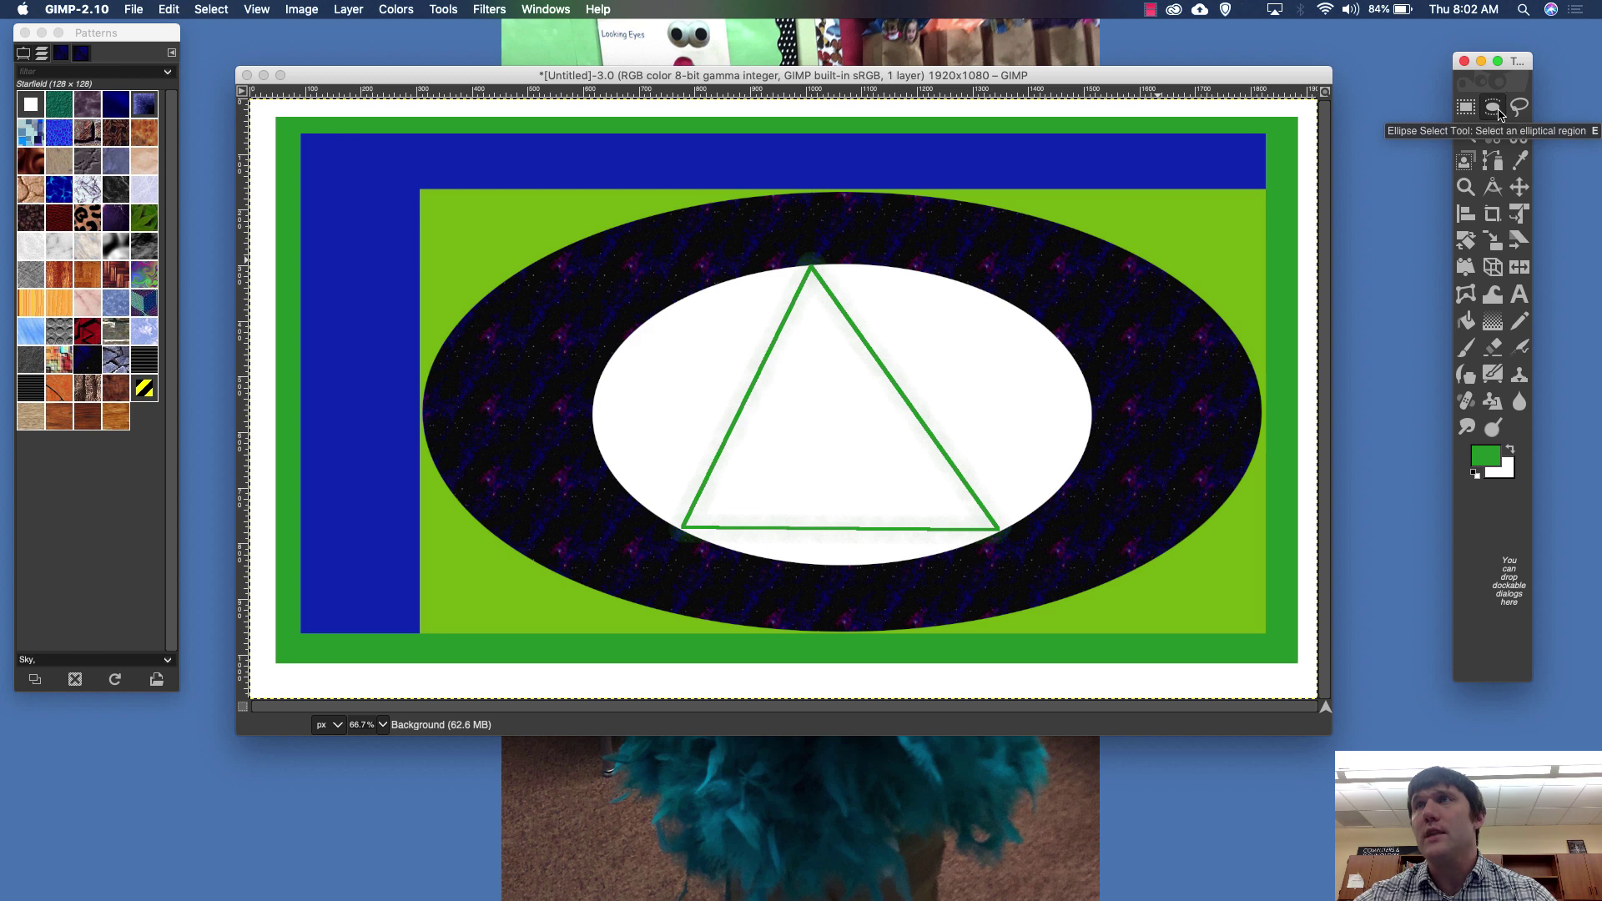
click(1466, 108)
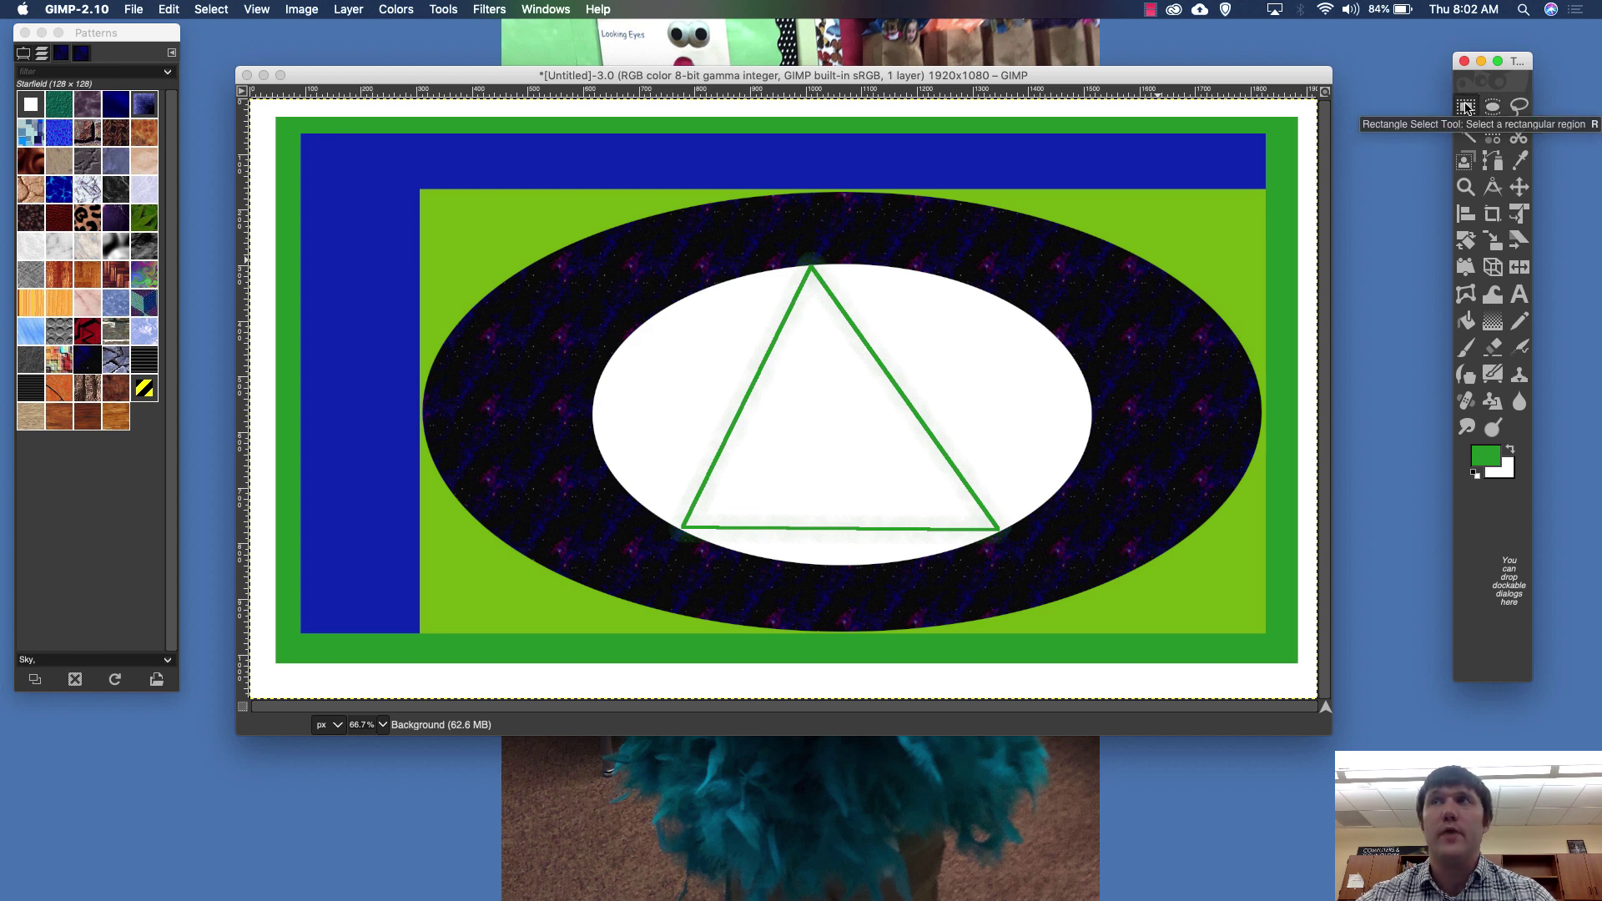
click(163, 8)
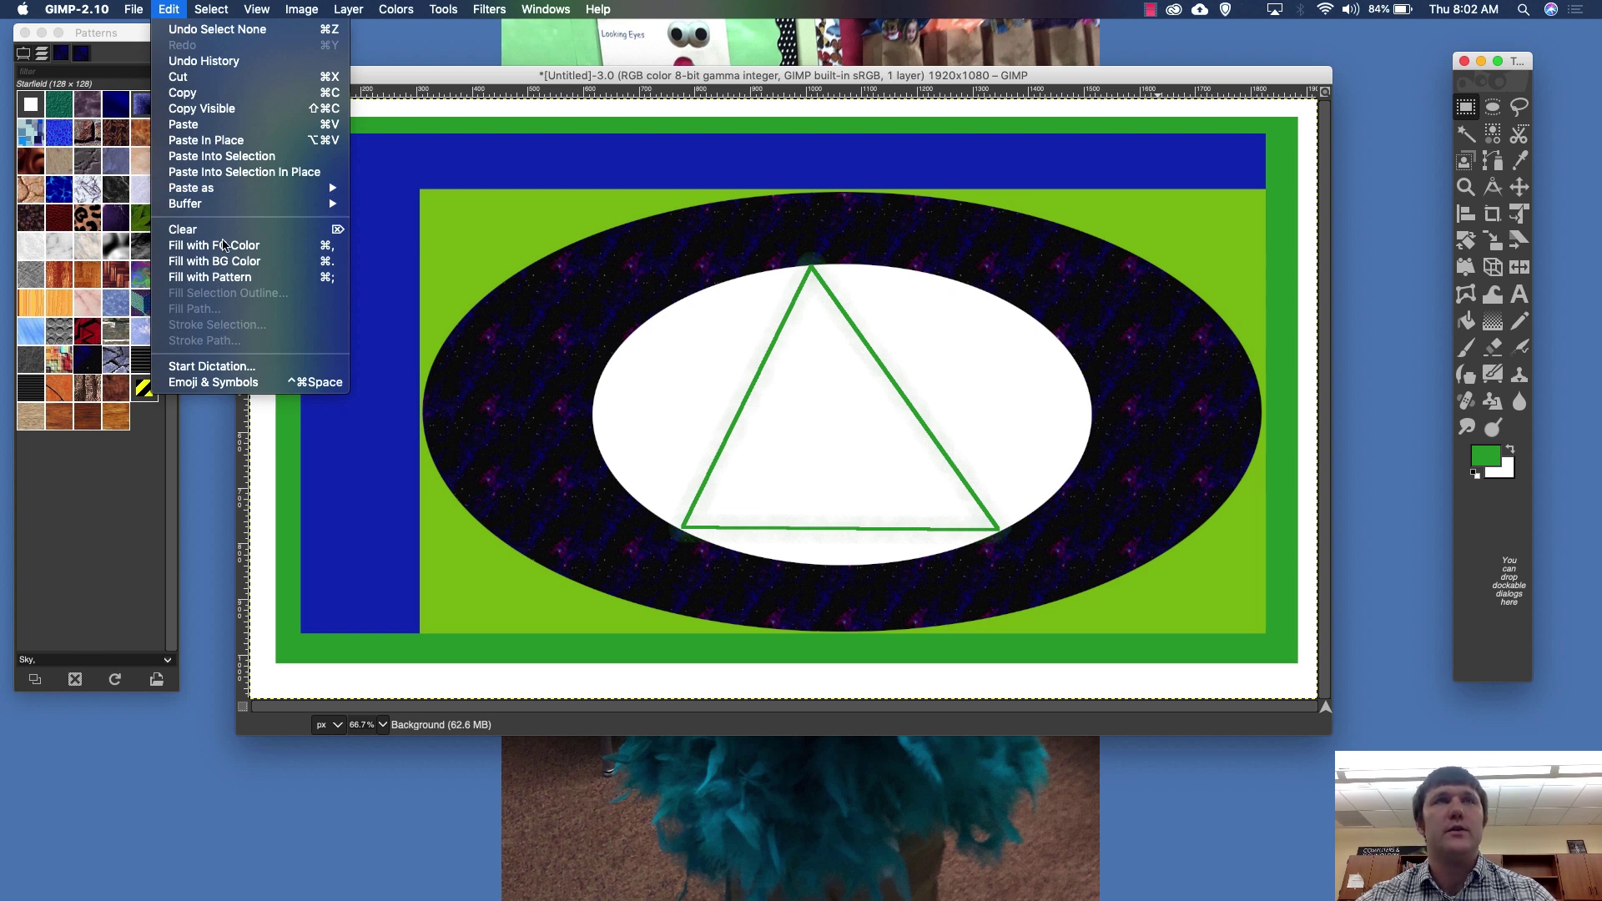
click(133, 8)
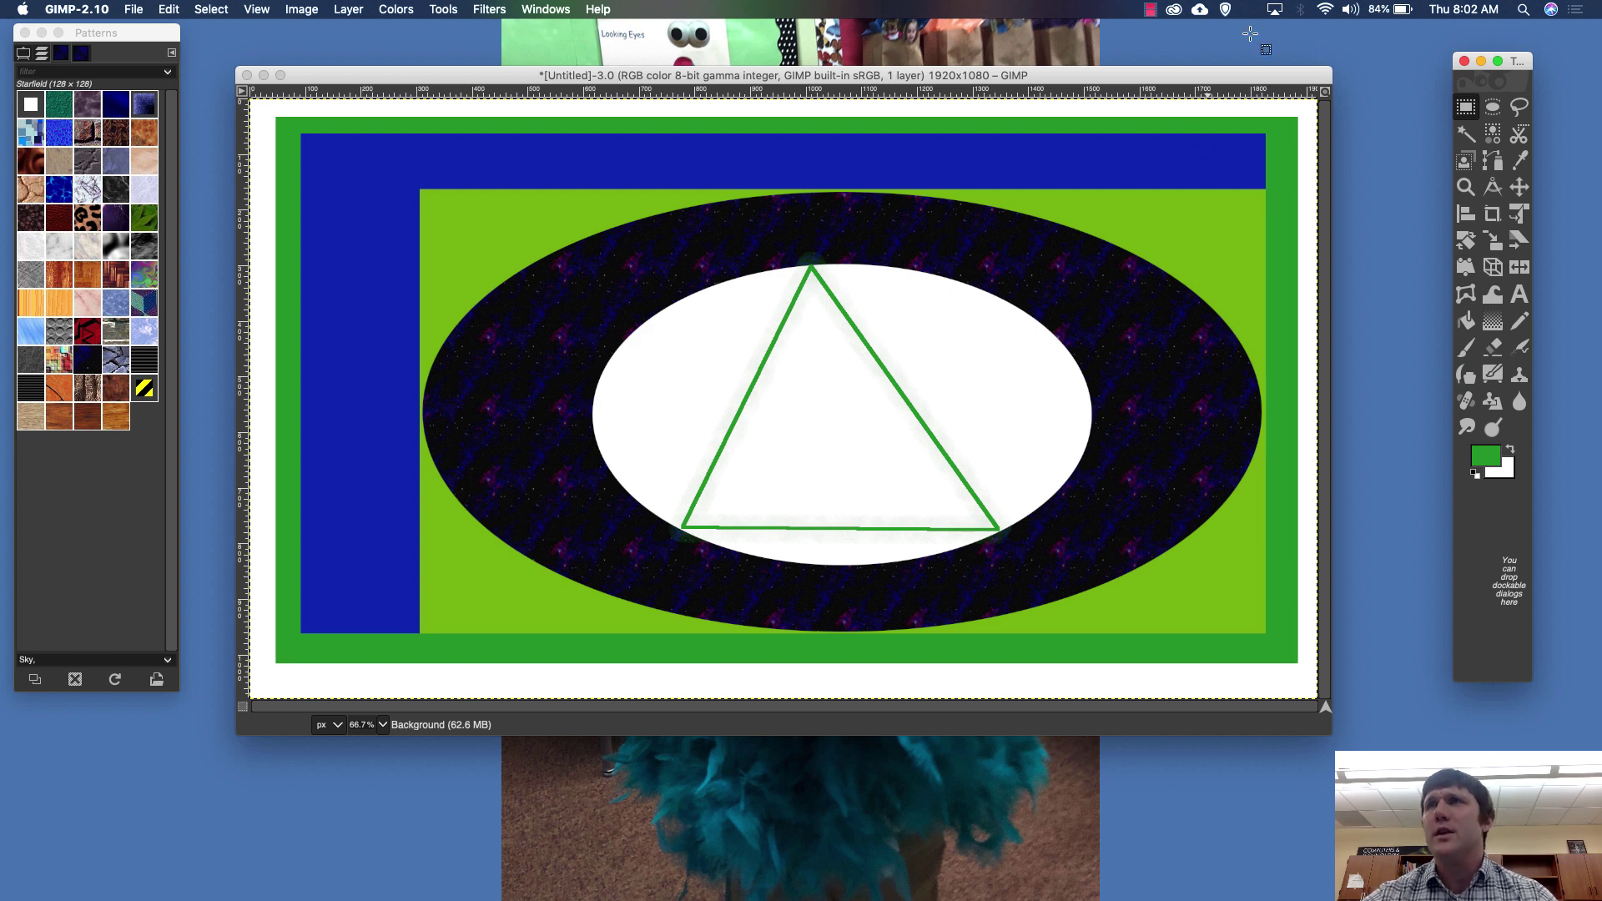